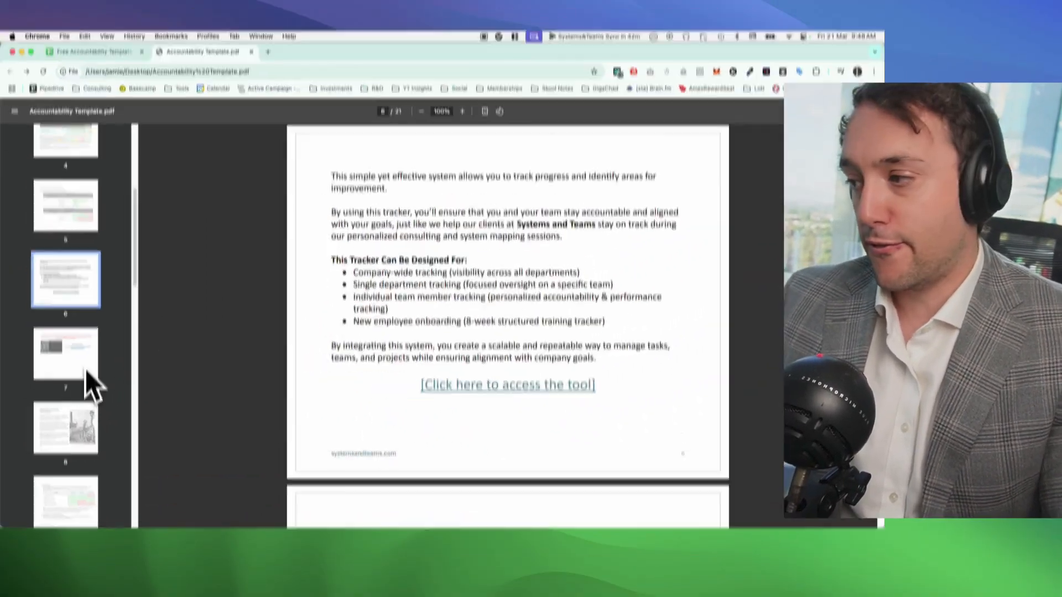
Step: Page through the Accountability Template guide from page 7 to page 19, reviewing the accountability, customisation and business systems sections
click(77, 376)
click(72, 429)
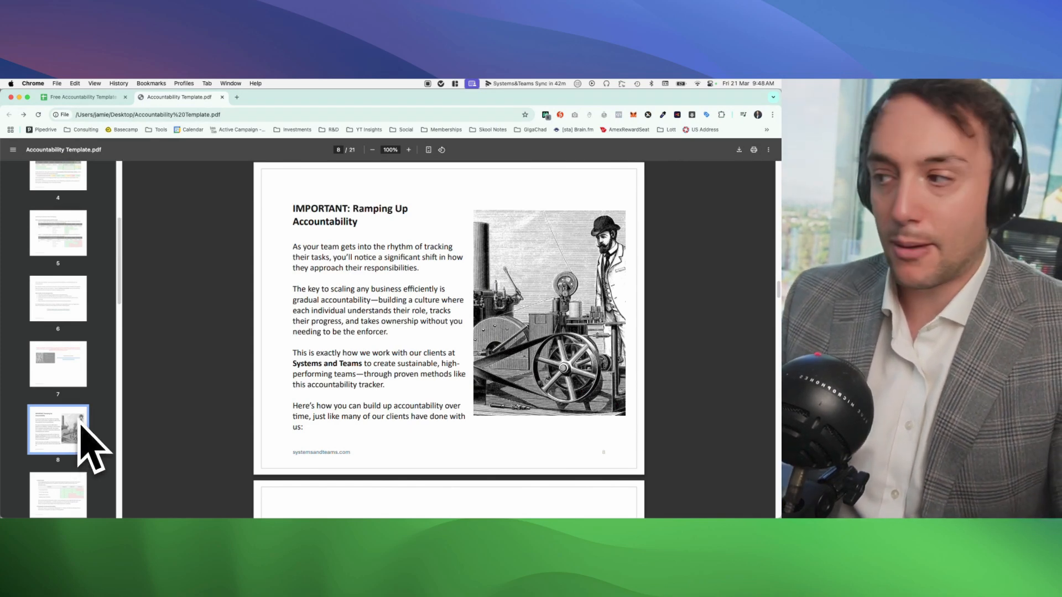
scroll(82, 442, down, 1)
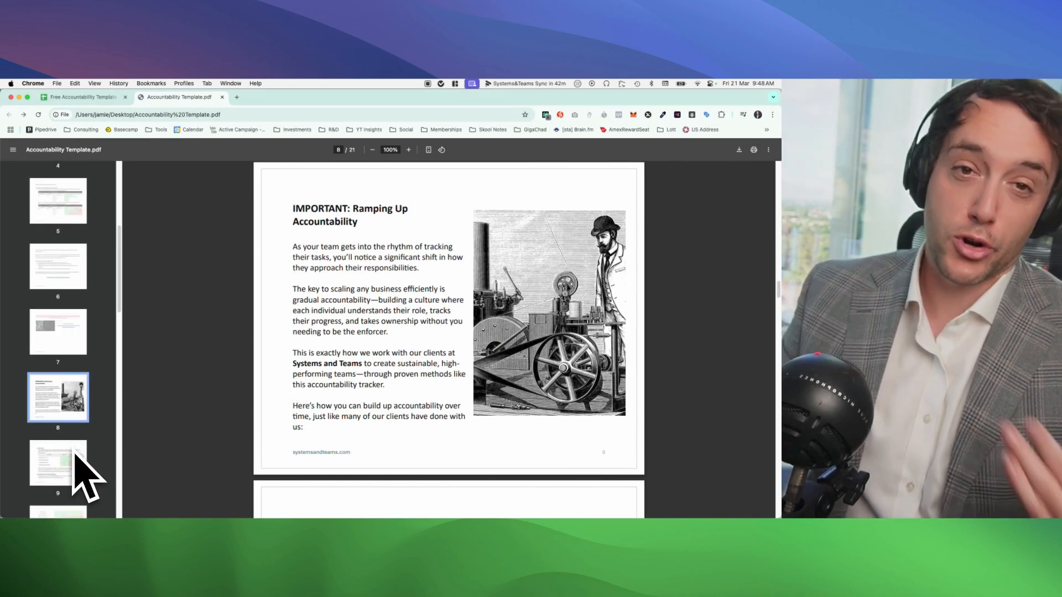
click(73, 463)
scroll(73, 464, down, 1)
click(70, 472)
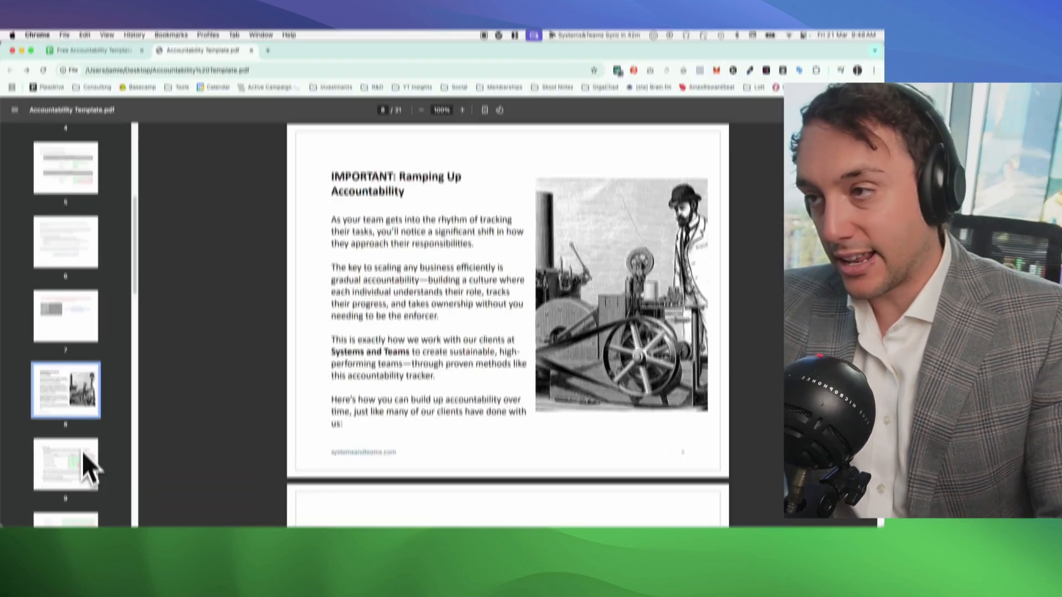
scroll(176, 431, down, 3)
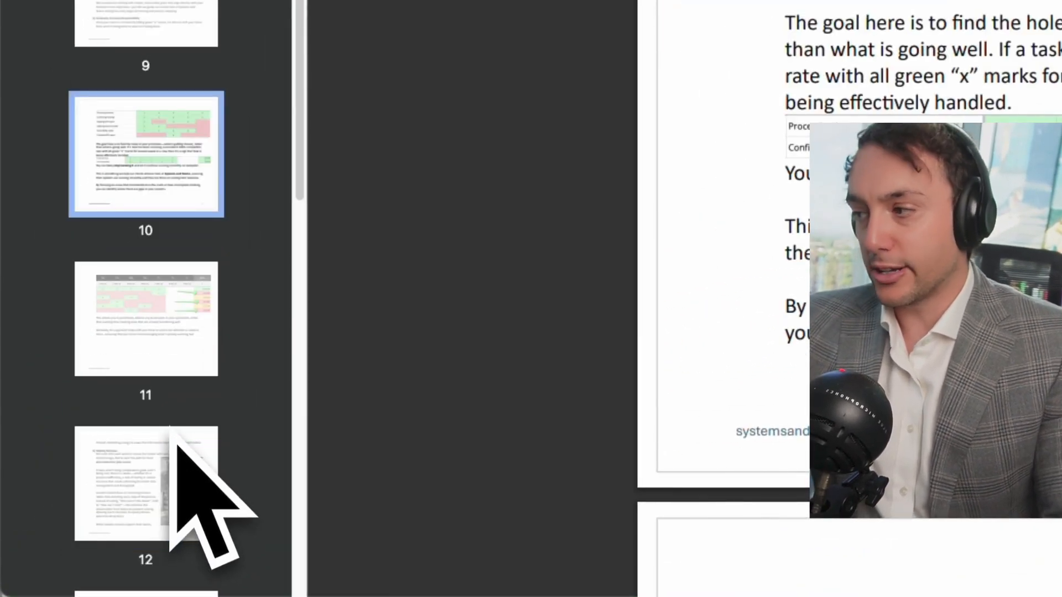
click(171, 378)
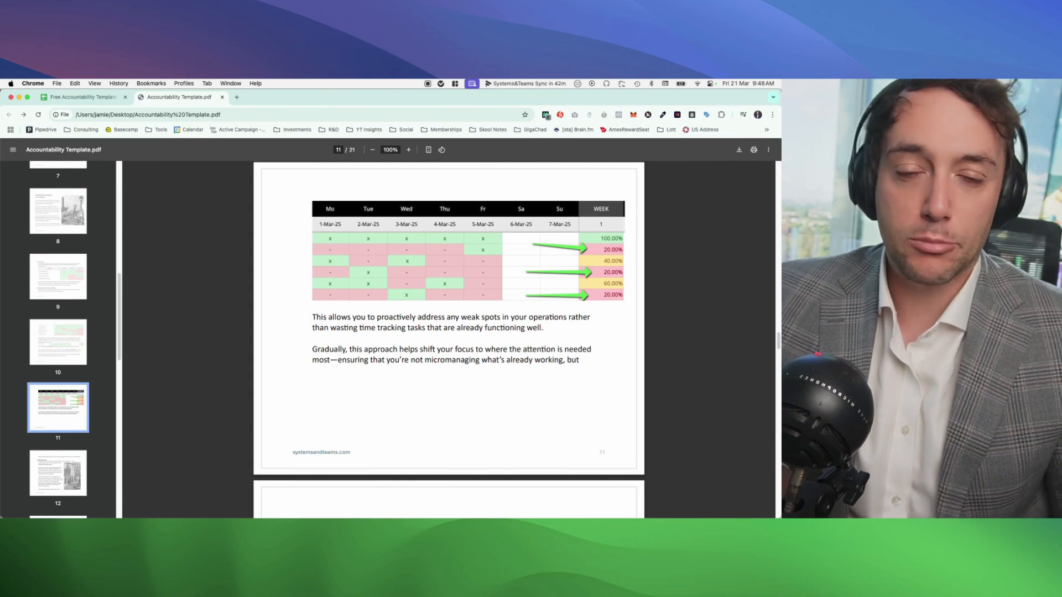
scroll(58, 340, down, 1)
click(58, 466)
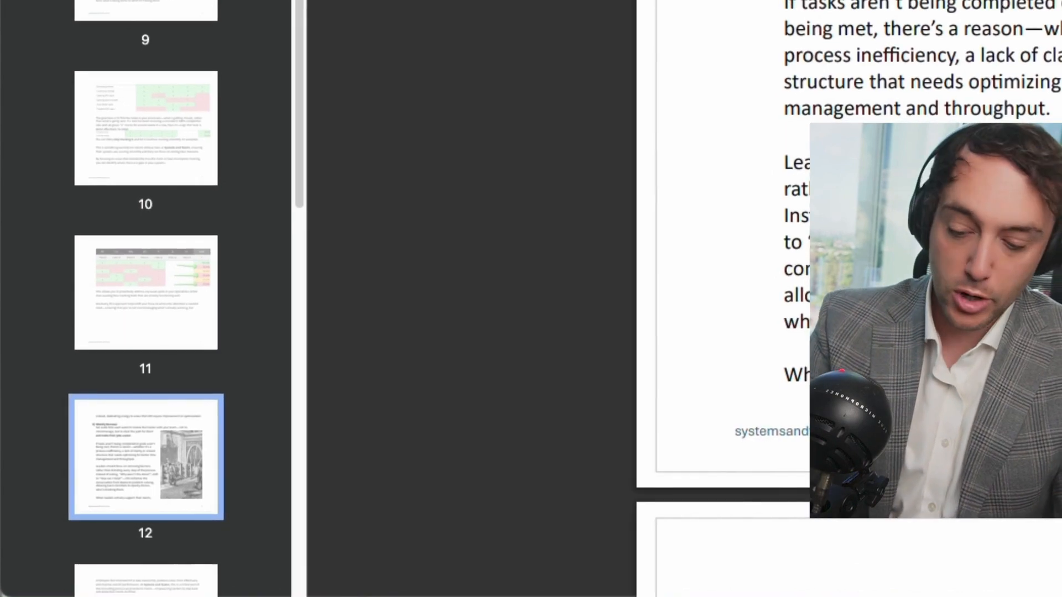
key(Right)
key(Right)
key(Right)
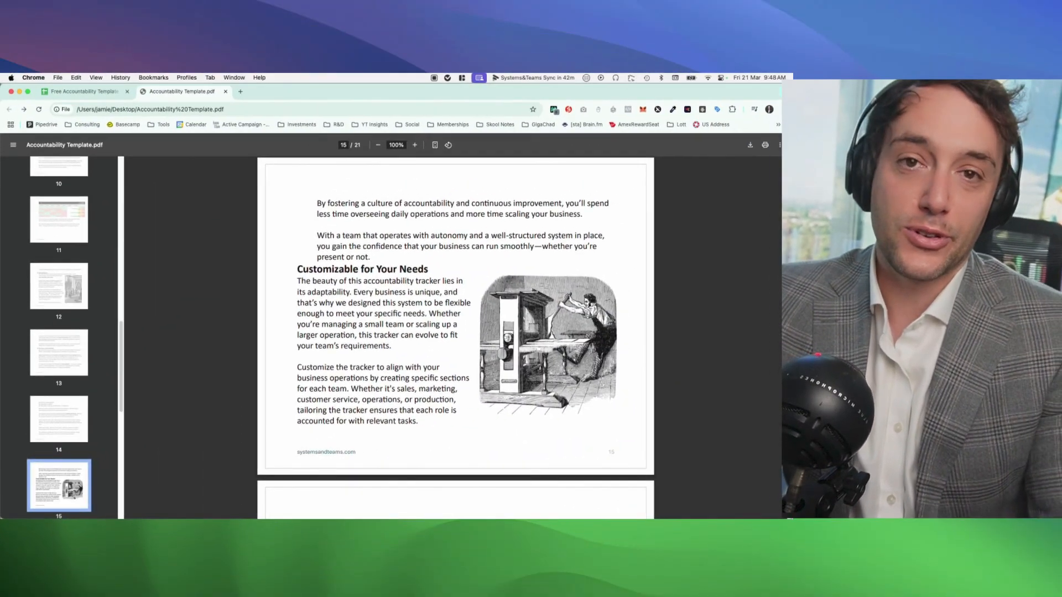
key(Right)
key(Right)
key(Right)
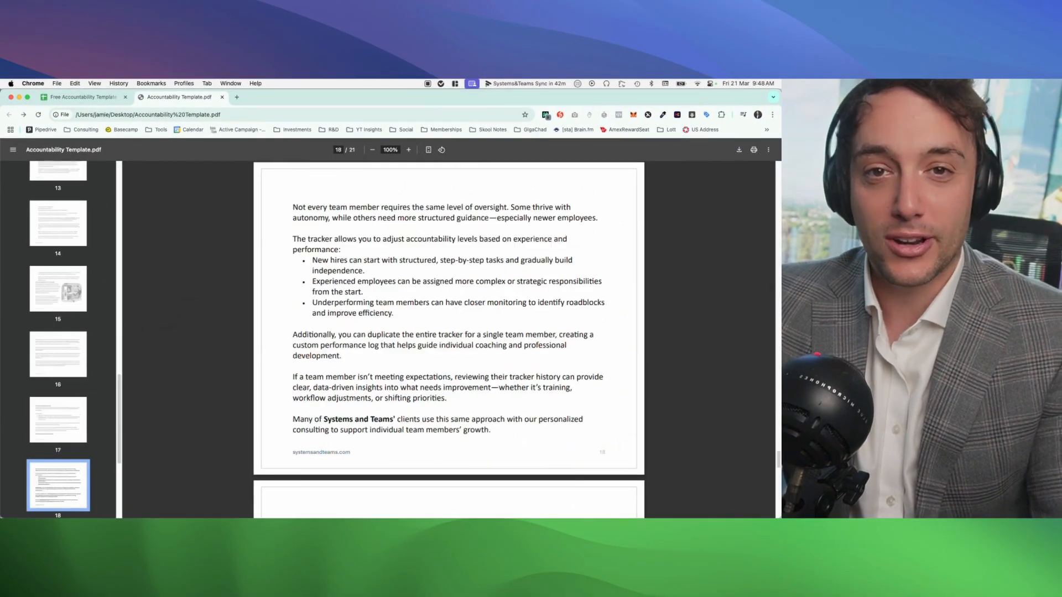
key(Right)
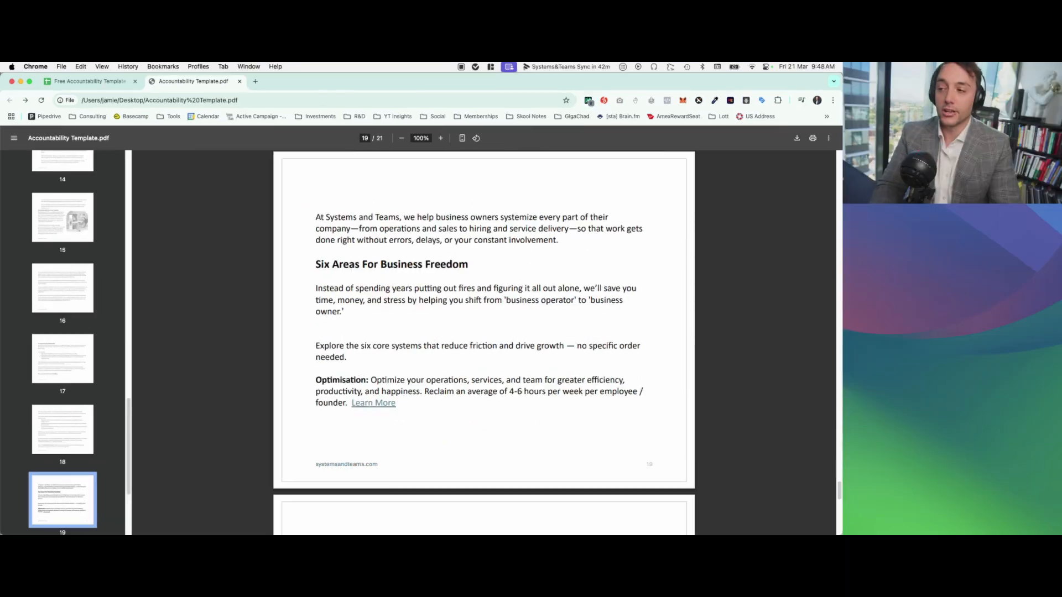
scroll(83, 481, up, 10)
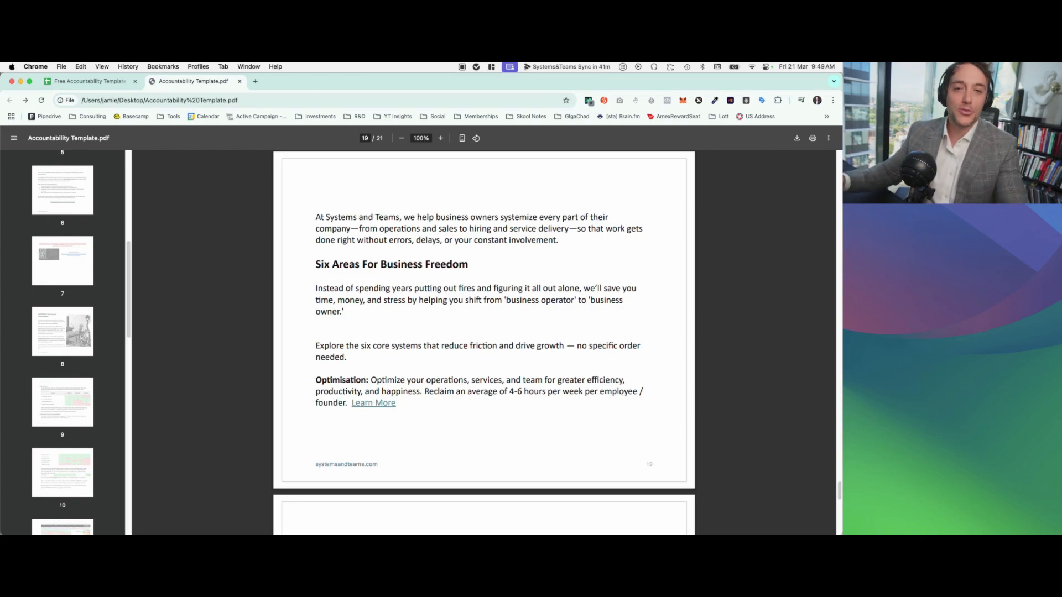
Step: Switch to the Free Accountability Template spreadsheet and examine its Department, Team Member and Activity headings
click(88, 81)
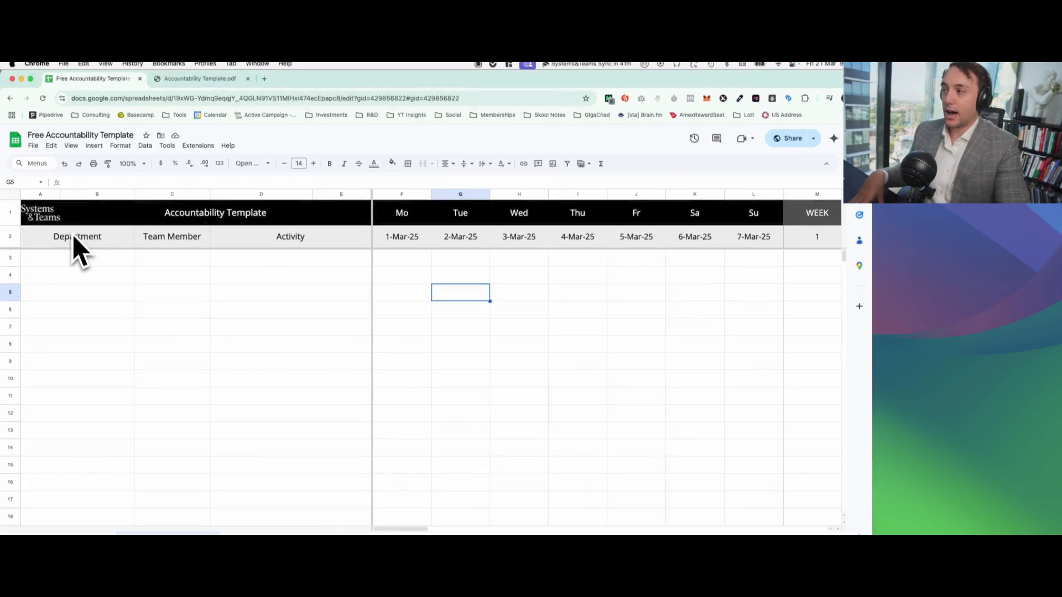
click(75, 238)
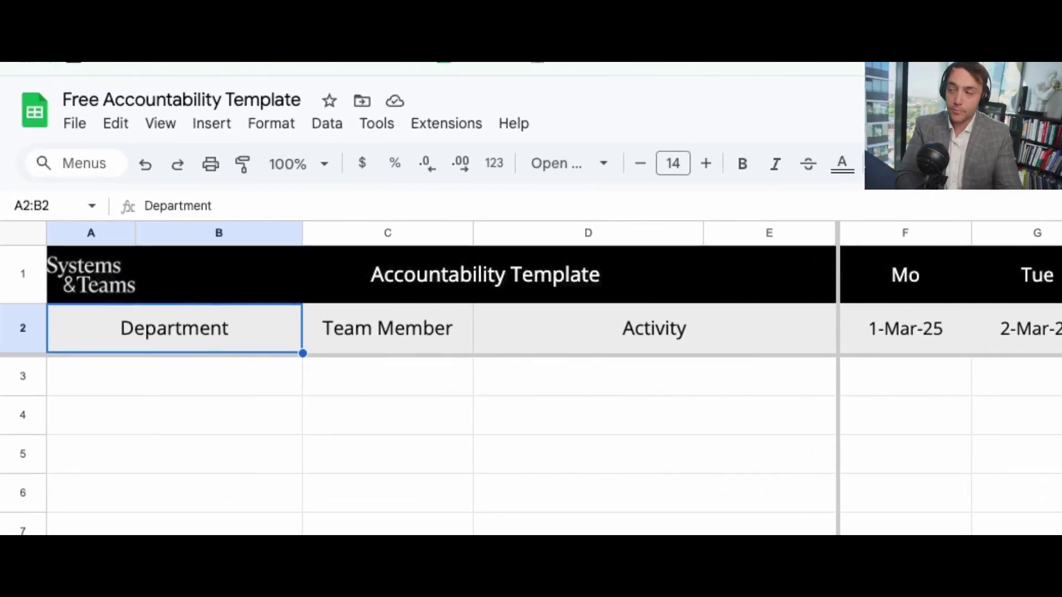
click(347, 340)
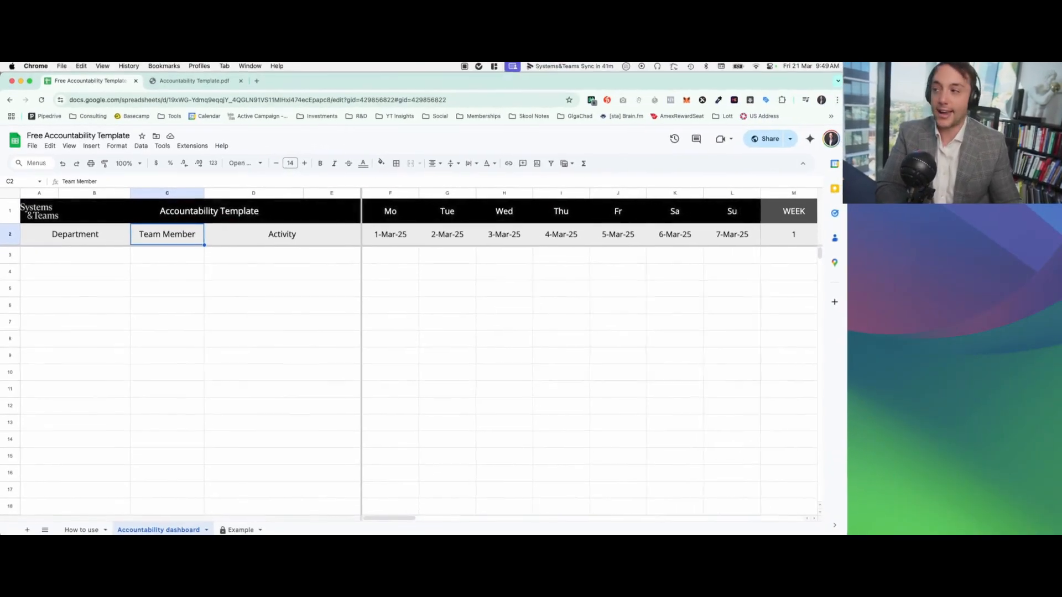
click(251, 242)
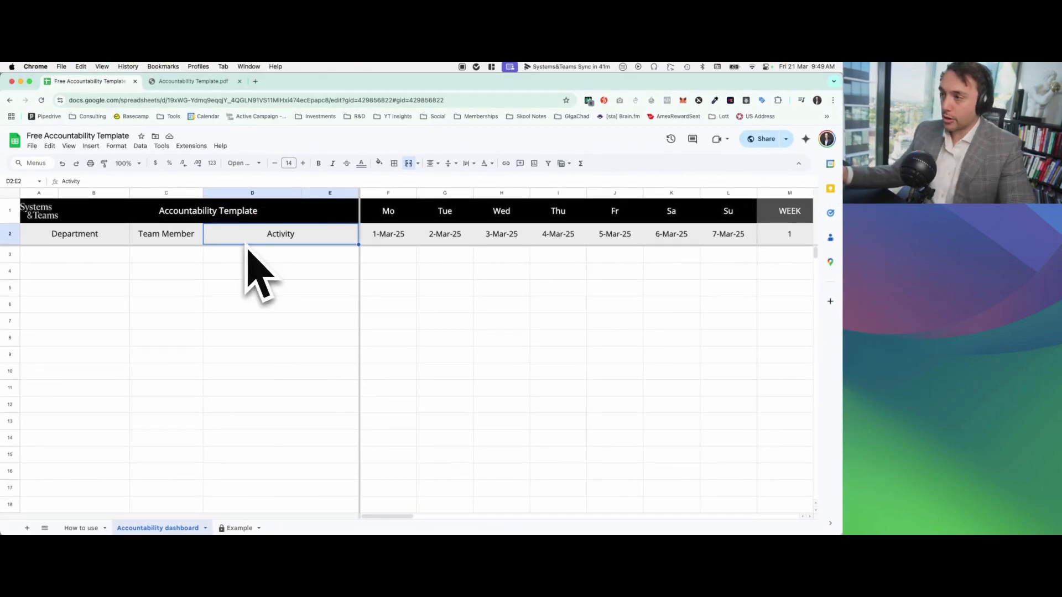
Step: Make a copy of the template in My Drive under the name "Copy of Free Accountability Template"
click(32, 146)
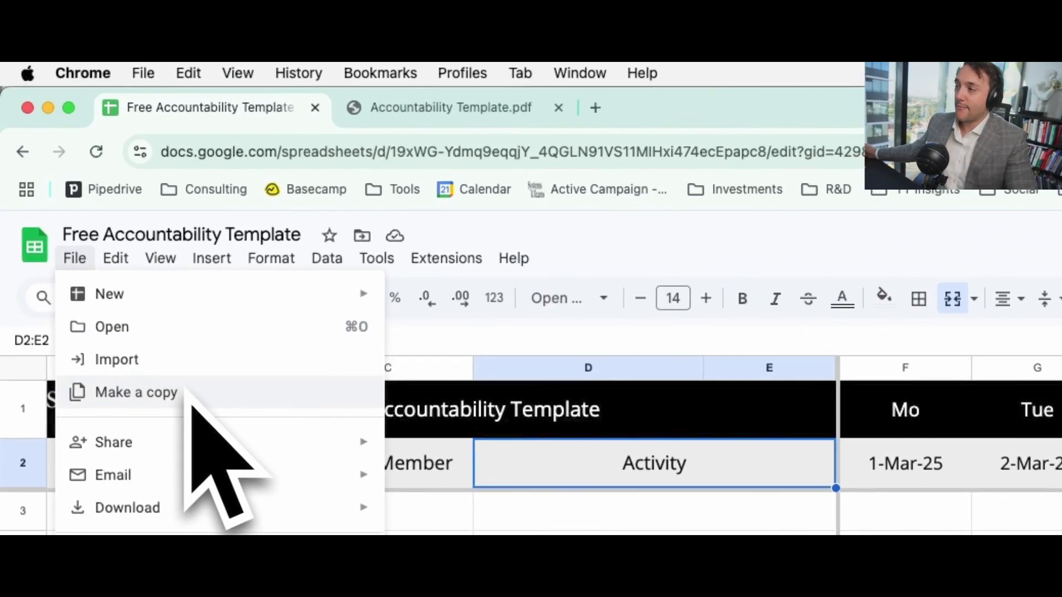
click(224, 393)
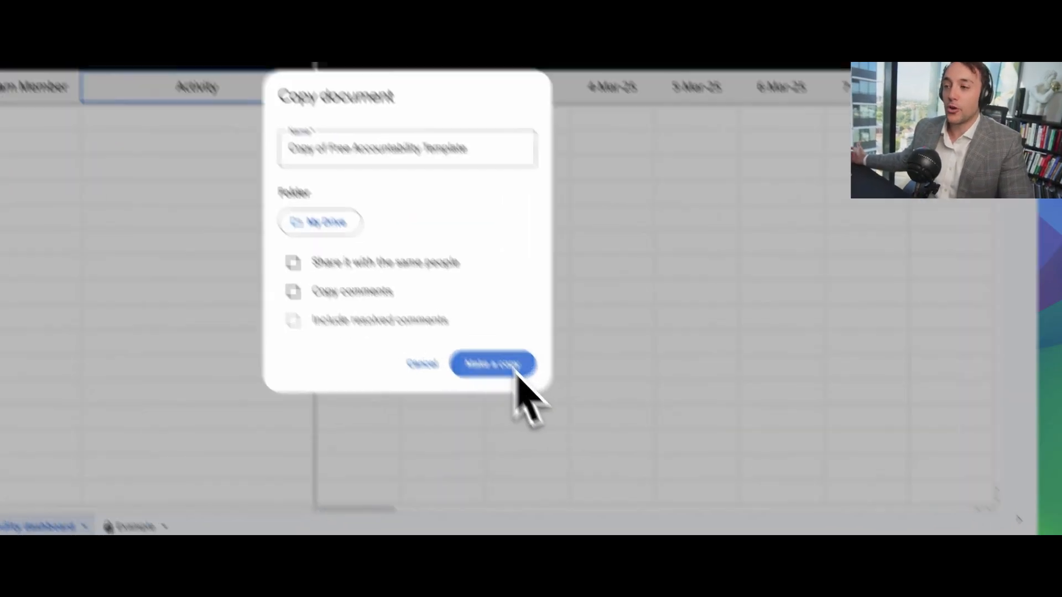
click(490, 423)
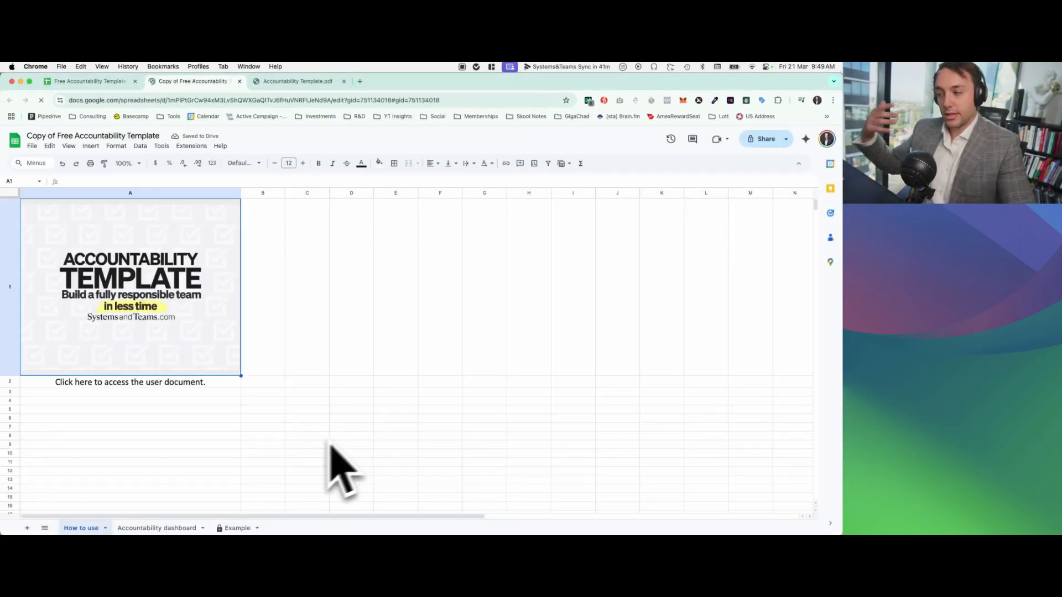
Step: Open the copy's Accountability dashboard sheet and review its Department and Team Member headings
click(188, 526)
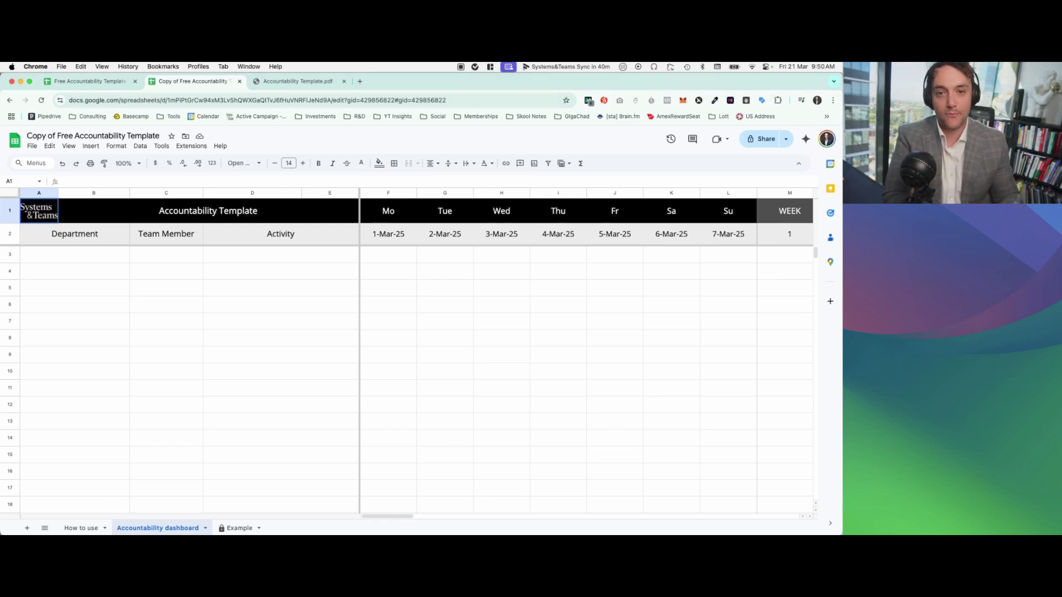
drag(105, 235, 158, 243)
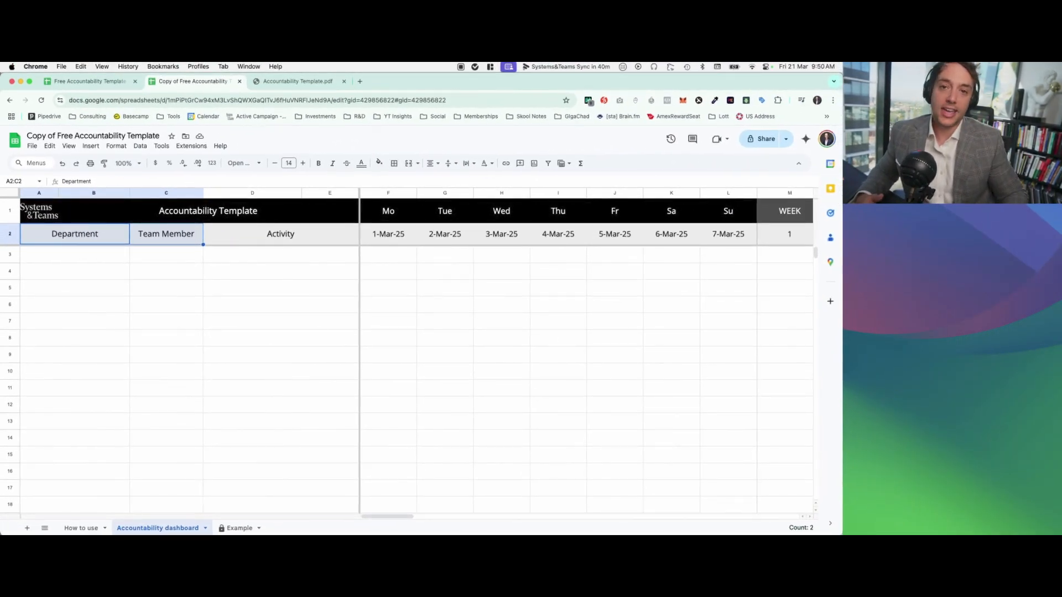
click(197, 255)
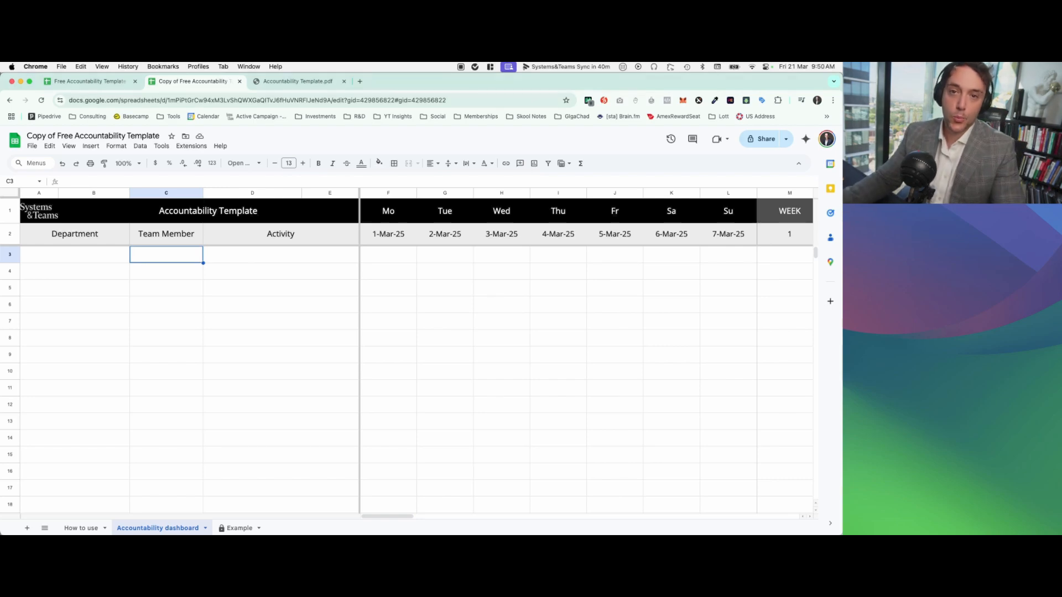
Step: Enter "Admin Team - Front Desk" as the department in row 3
click(122, 256)
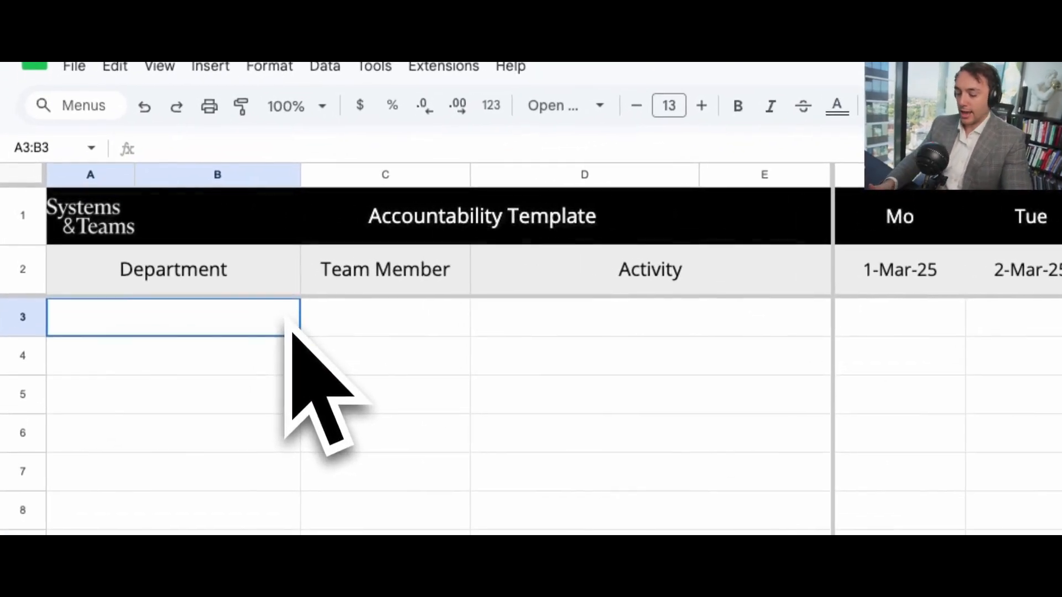
key(Return)
text(Admin Team)
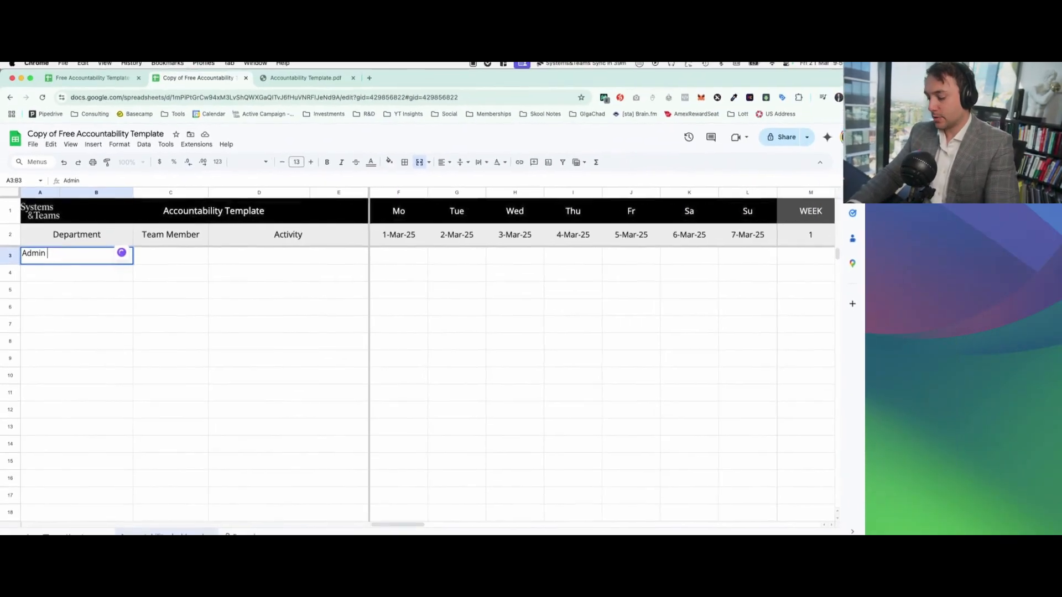
text( - Fr)
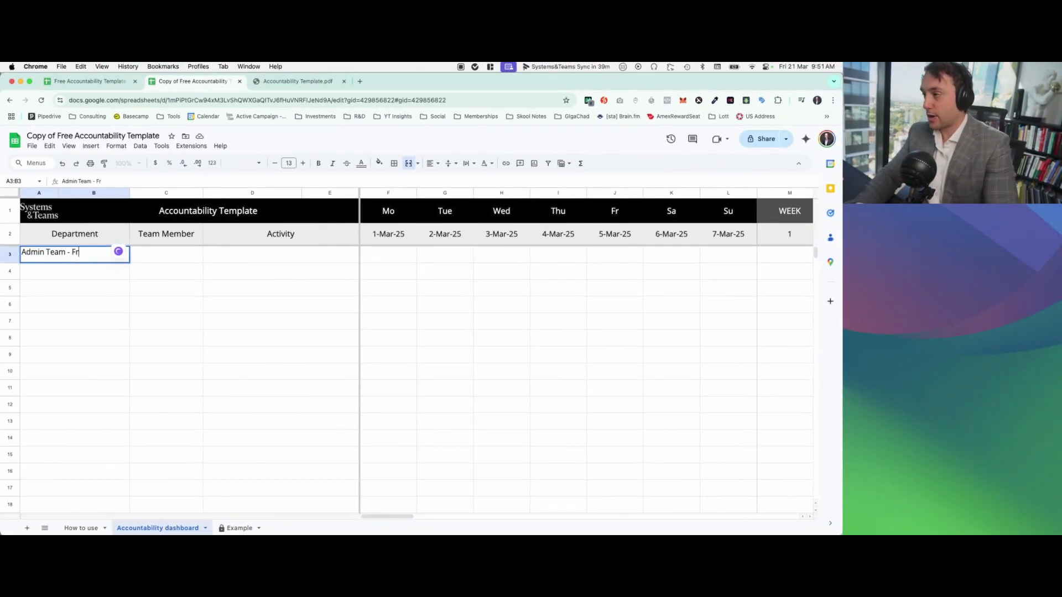
text(ont Desk)
key(Tab)
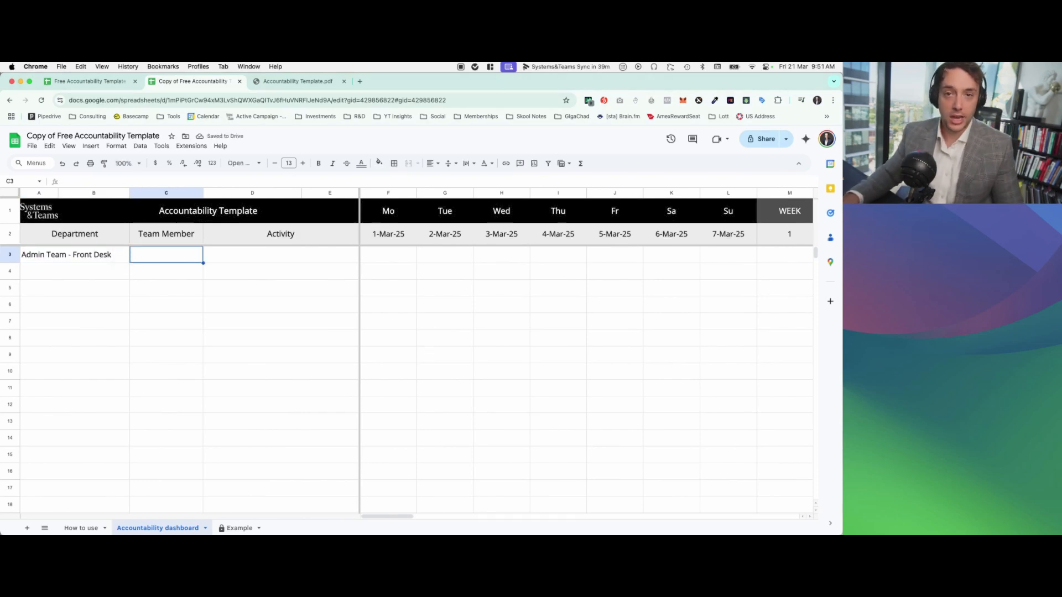
Step: Shorten the department entry in row 3 to "Admin Team"
double_click(98, 258)
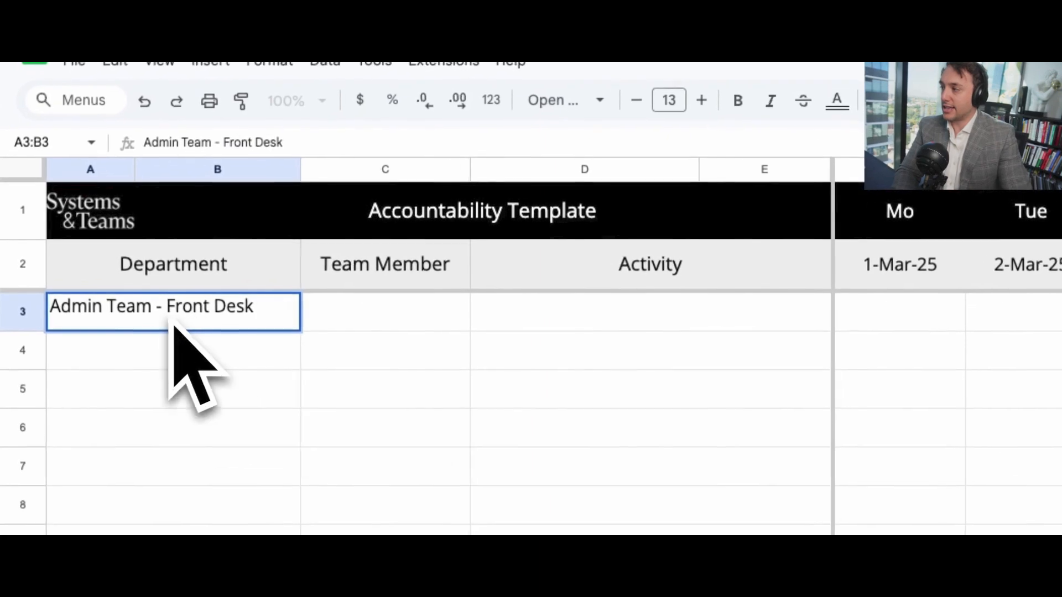
drag(115, 258, 98, 258)
drag(269, 323, 185, 320)
key(BackSpace)
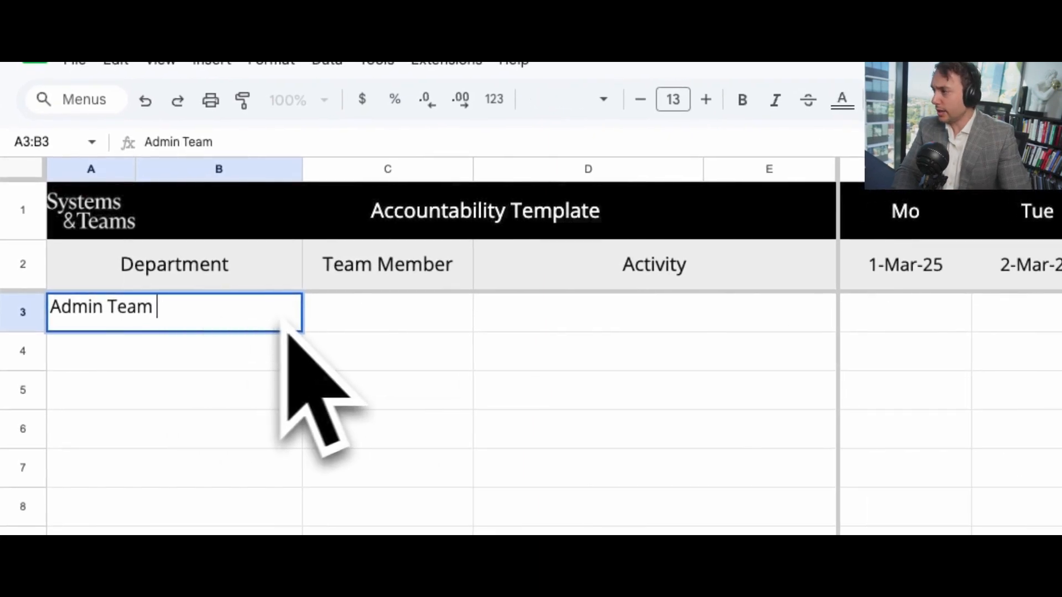
Step: Enter the team member's full name beside the Admin Team department in row 3
click(365, 328)
text(John sM)
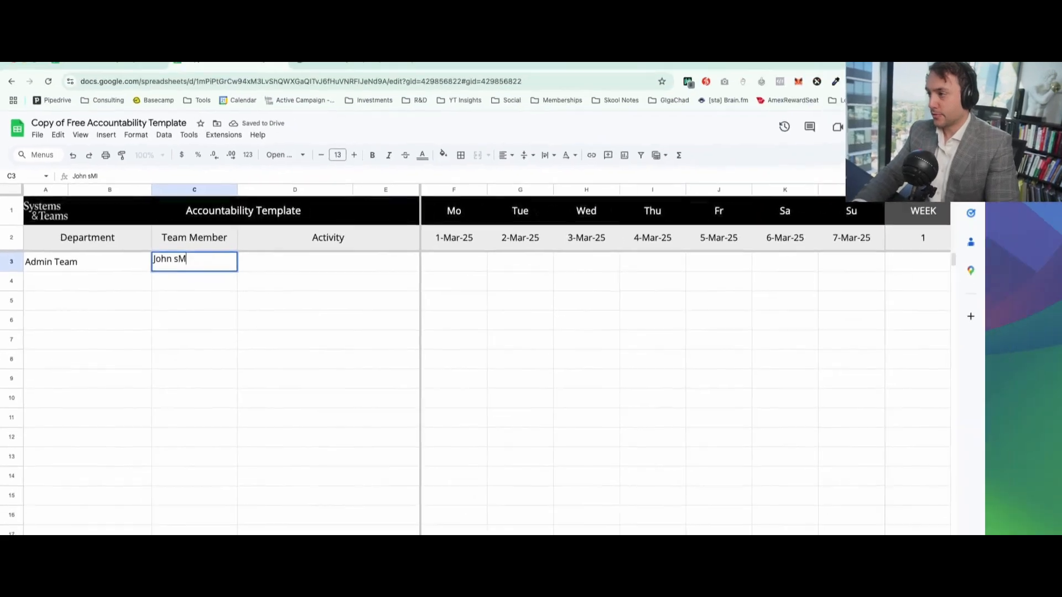
key(BackSpace)
key(BackSpace)
text(Smith)
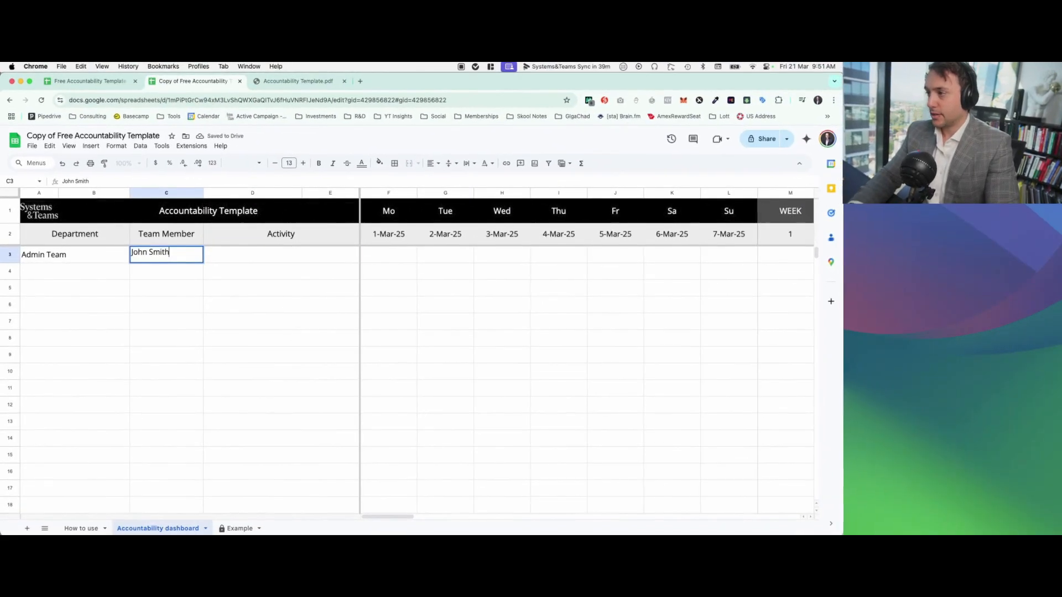
key(Tab)
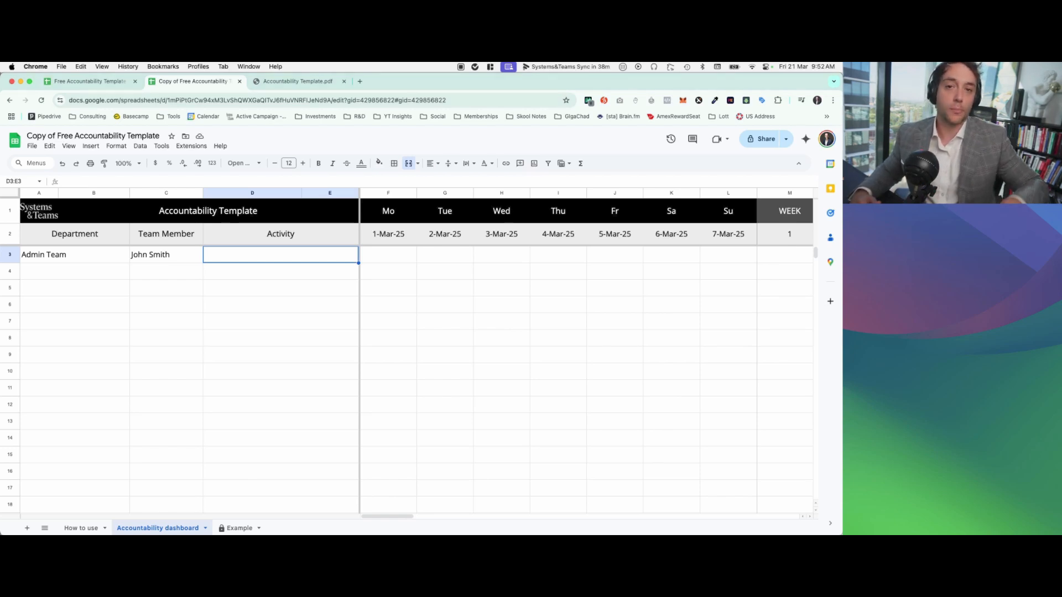
Step: Enter "Updating Order Sheet" as the team member's activity in row 3
scroll(609, 325, right, 6)
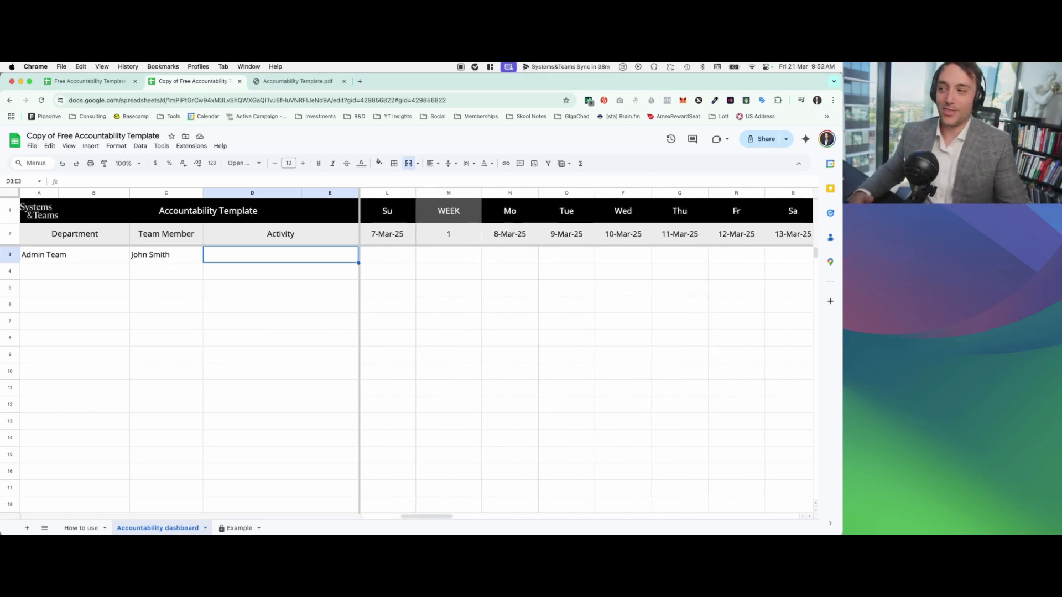
double_click(315, 260)
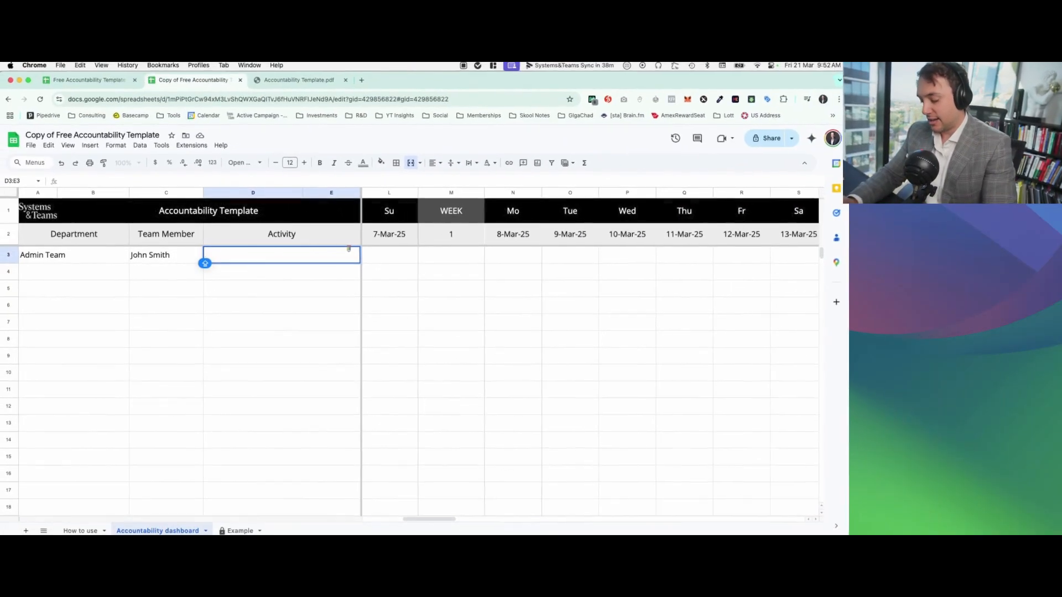
text(Updating Order Sheet)
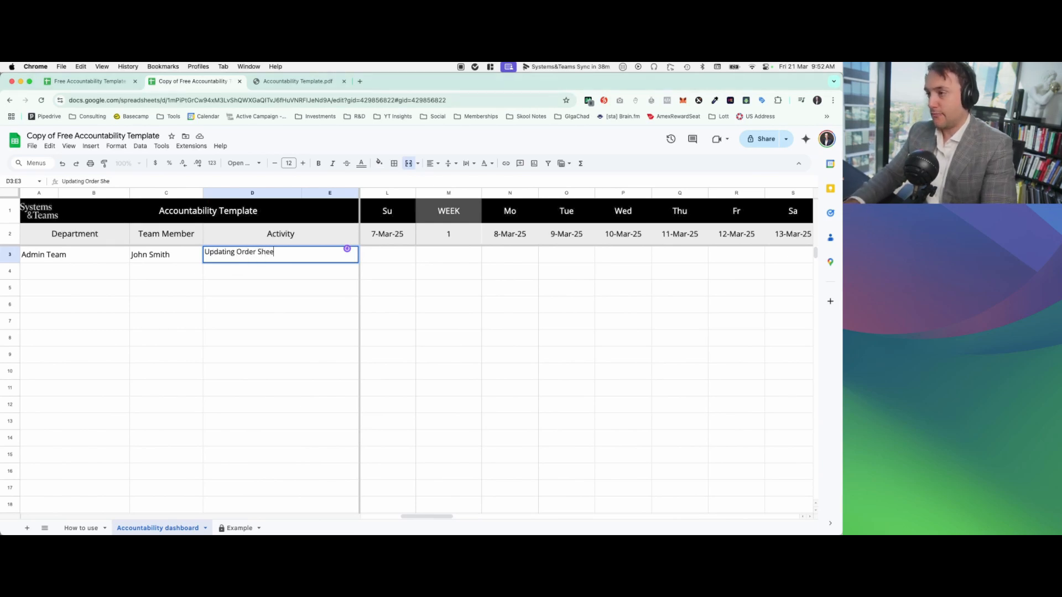
key(Tab)
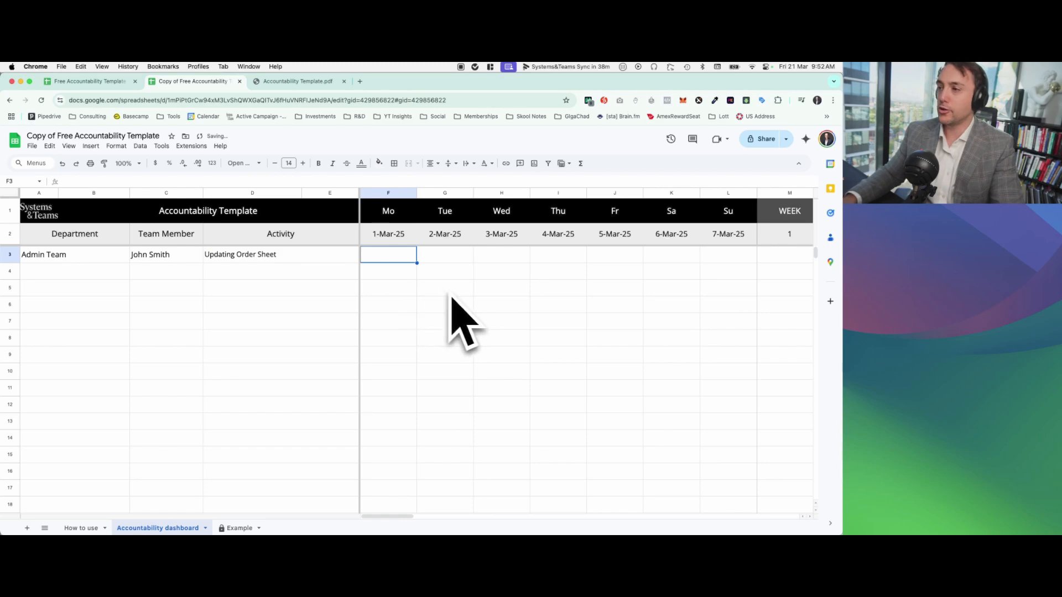
Step: Enter "Clearing weekly invoices" as the second activity, in row 4
click(326, 277)
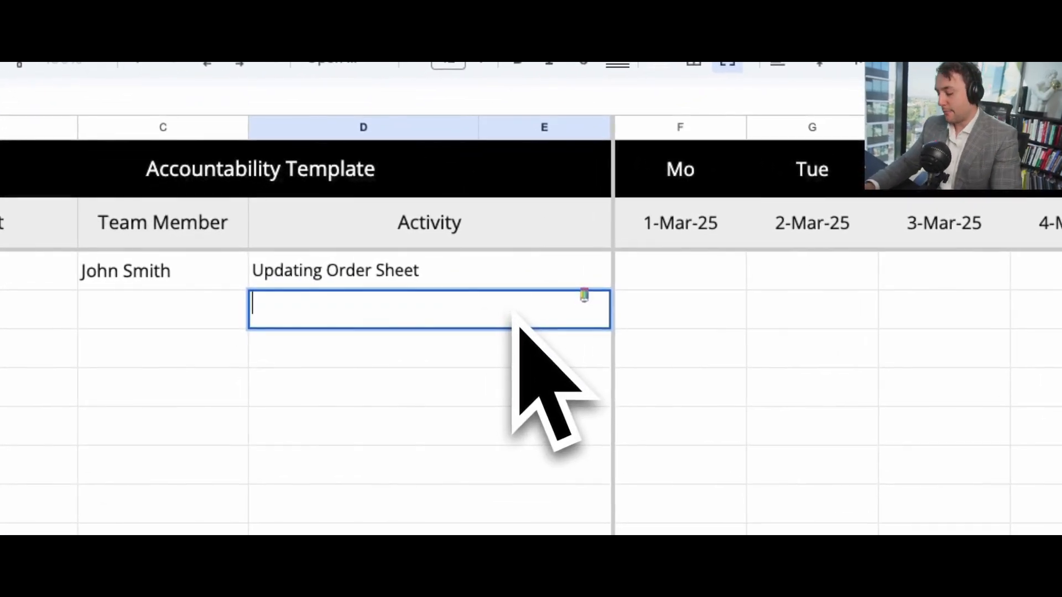
text(Clearing weekl;y)
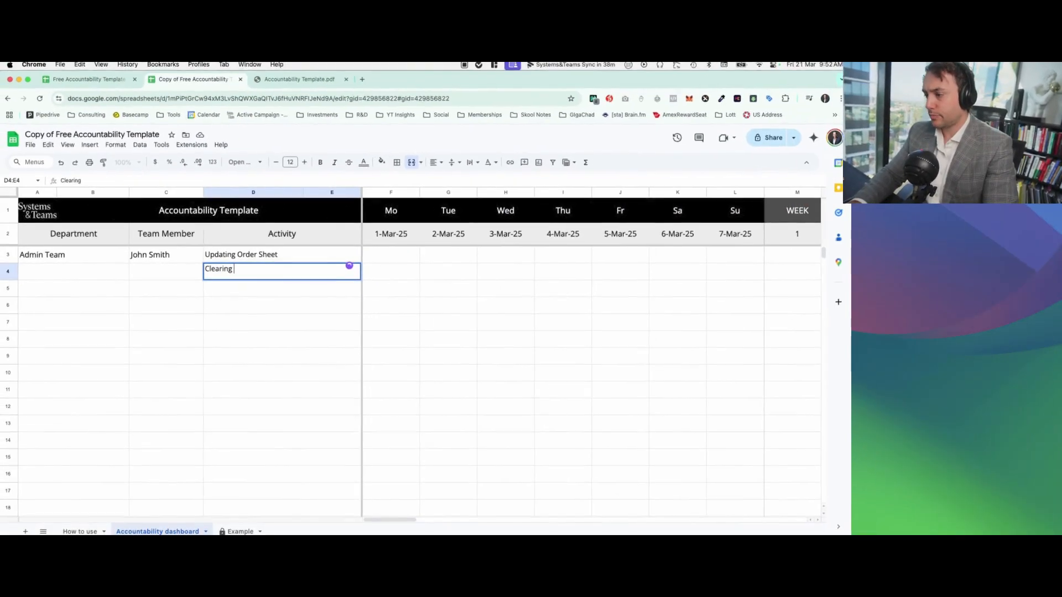
key(BackSpace)
key(BackSpace)
text(y invoices)
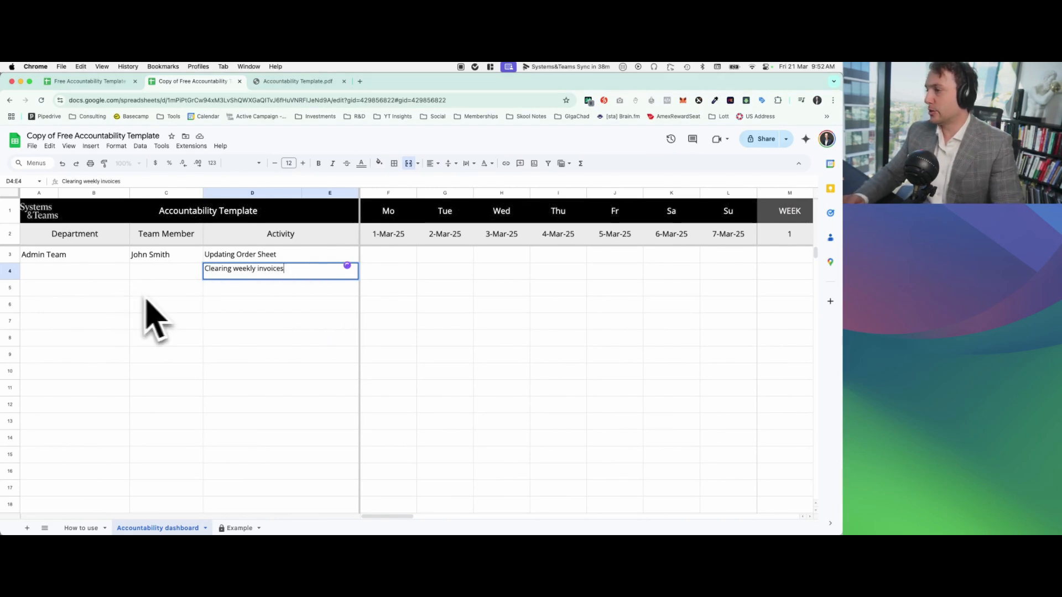
Step: Enter "EOD Reports" as the Admin Team's third activity, in row 5
key(Return)
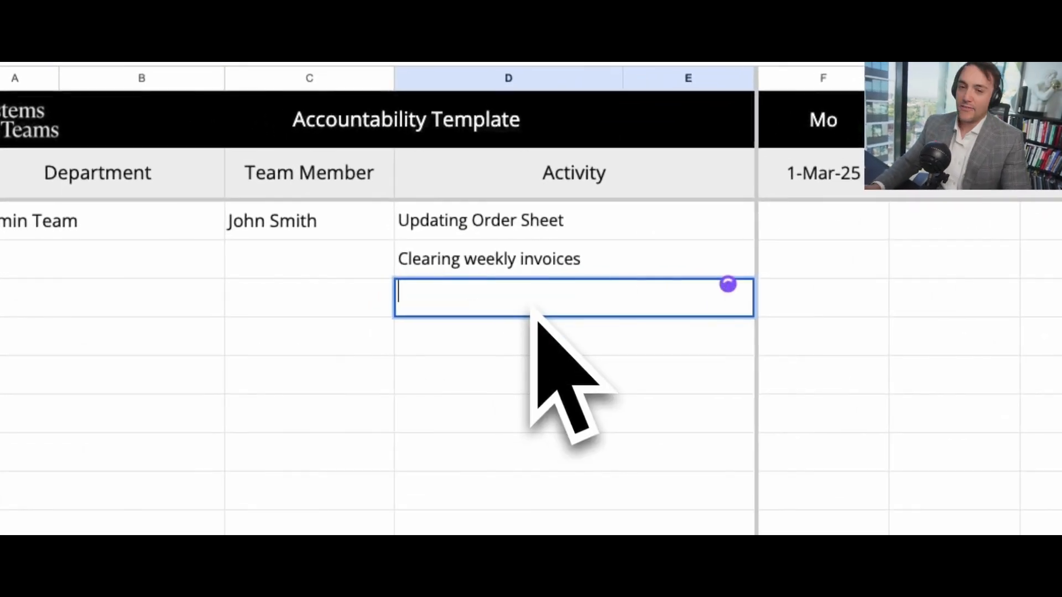
text(EOD)
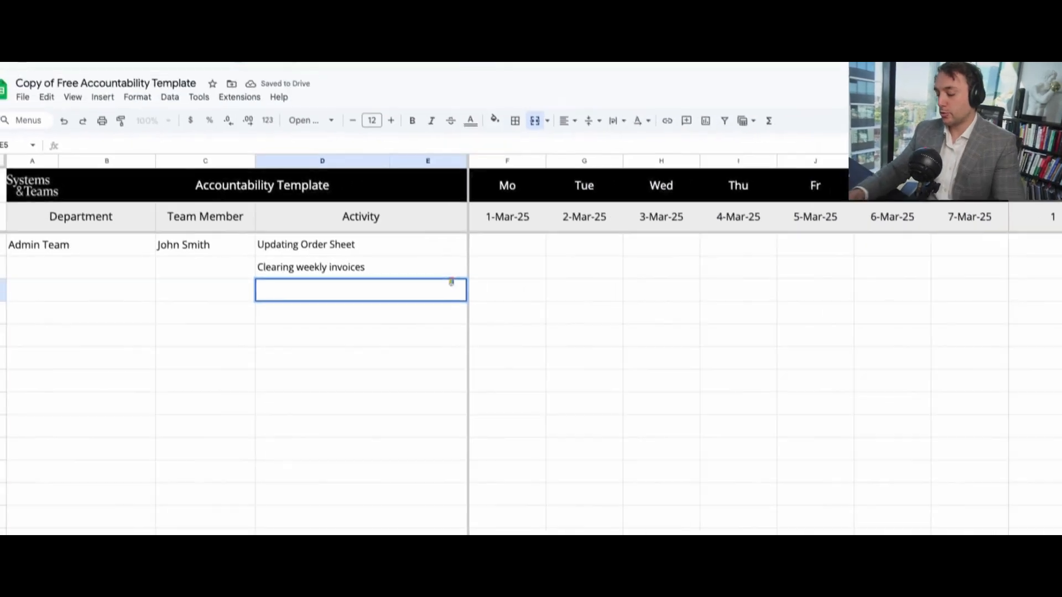
text( Reports)
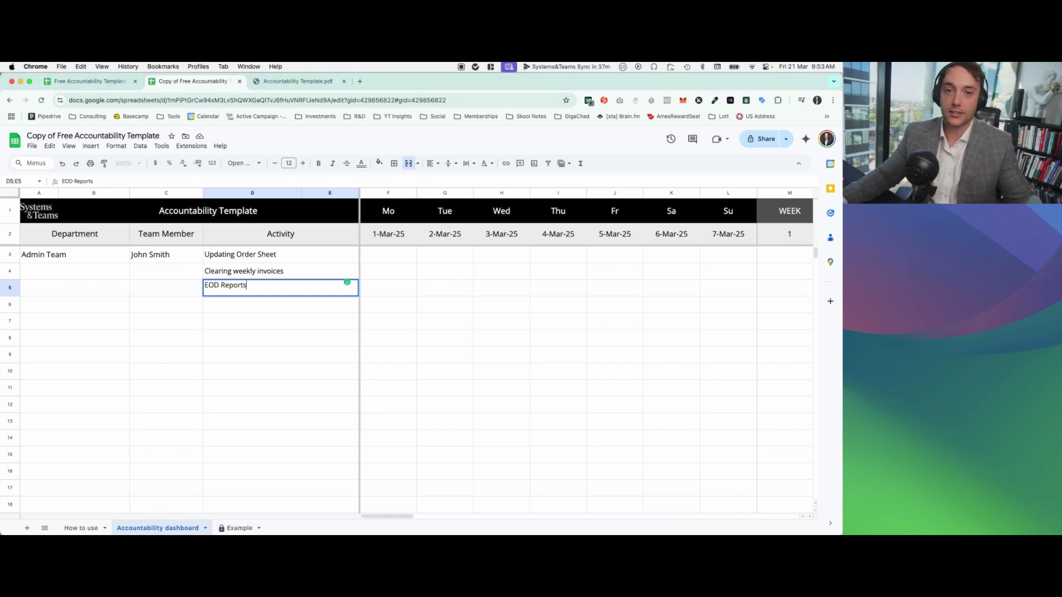
Step: Enter "Upload call recordings" as the Admin Team's fourth activity, in row 6
click(229, 307)
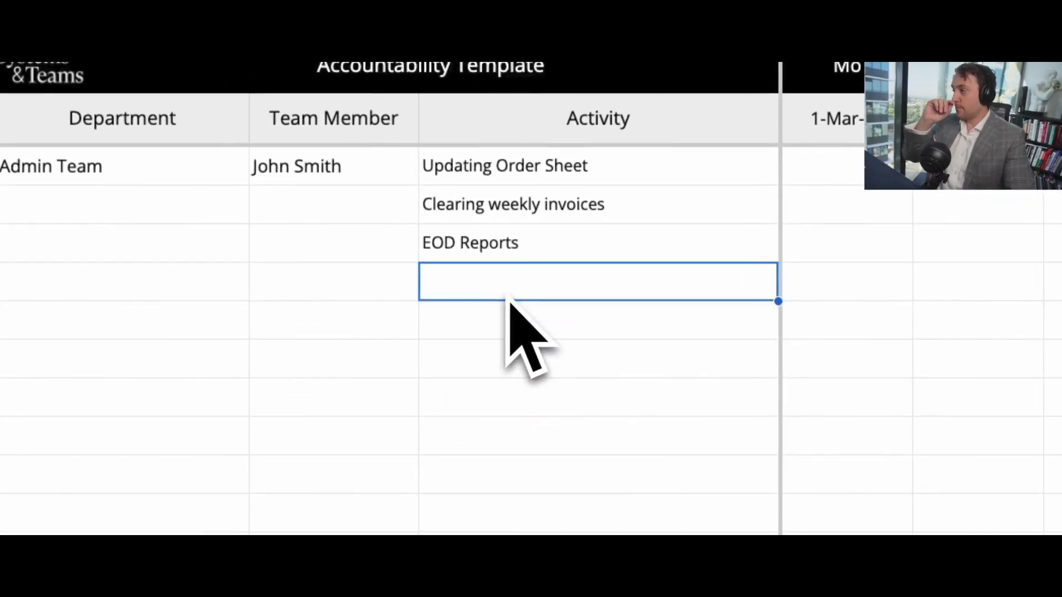
double_click(509, 296)
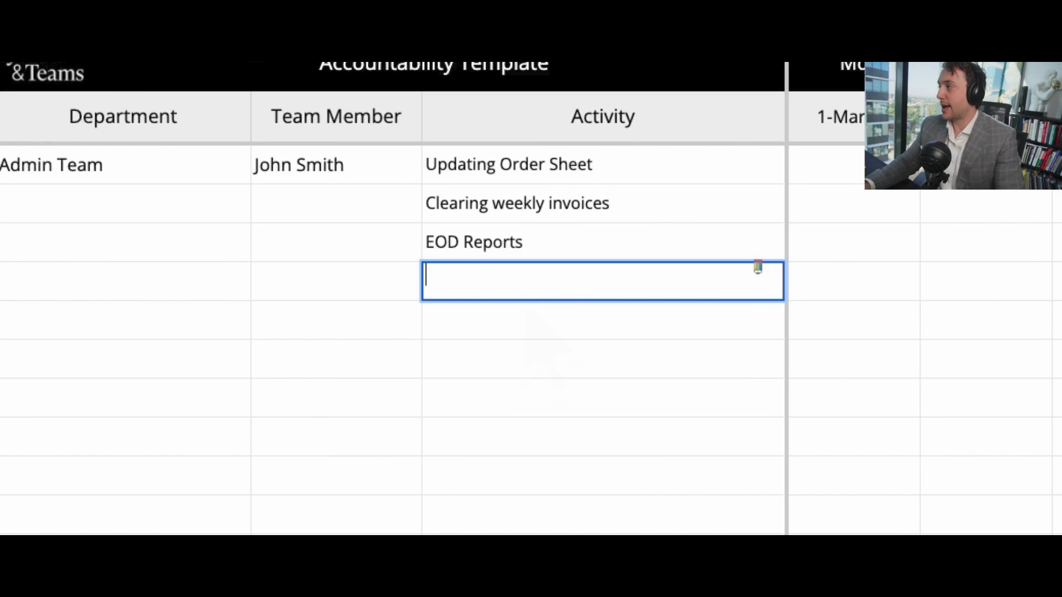
text(Upload call recordings)
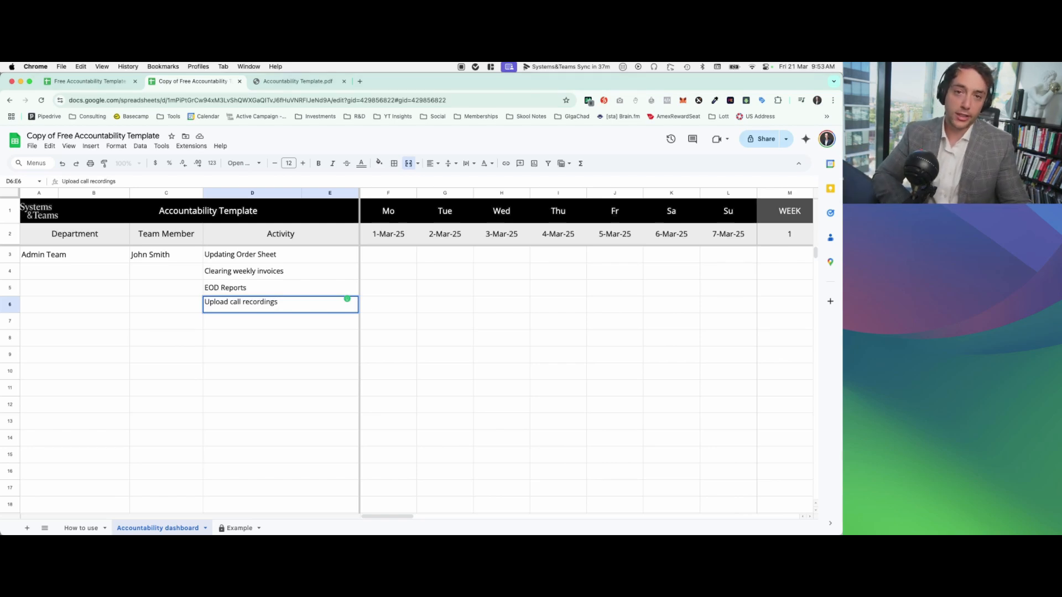
Step: Enter "Update inventory" as the Admin Team's fifth activity, in row 7
key(super+c)
click(232, 322)
text(Update inventory)
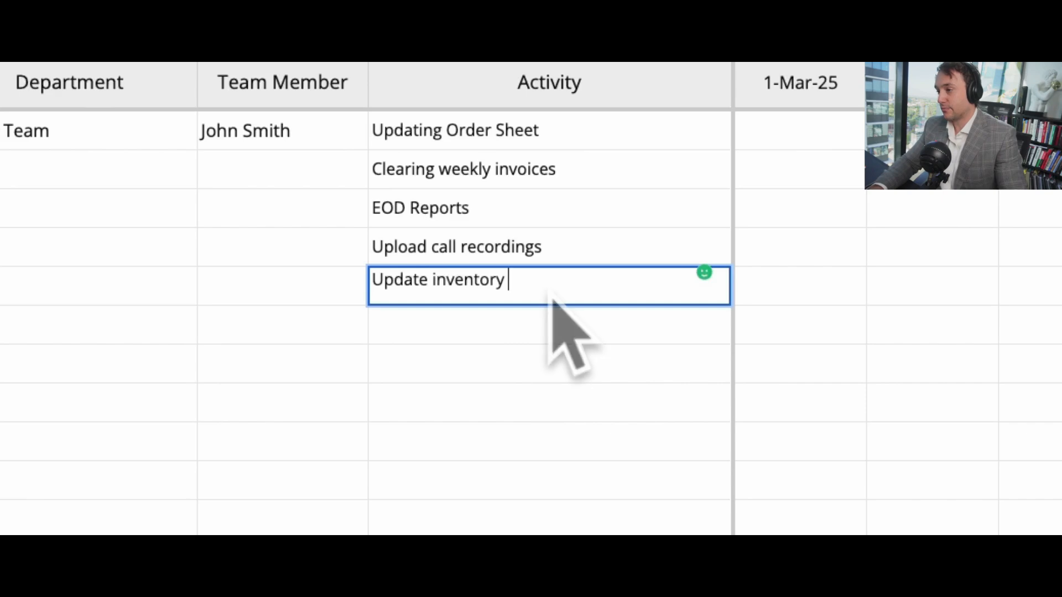
text( (order)
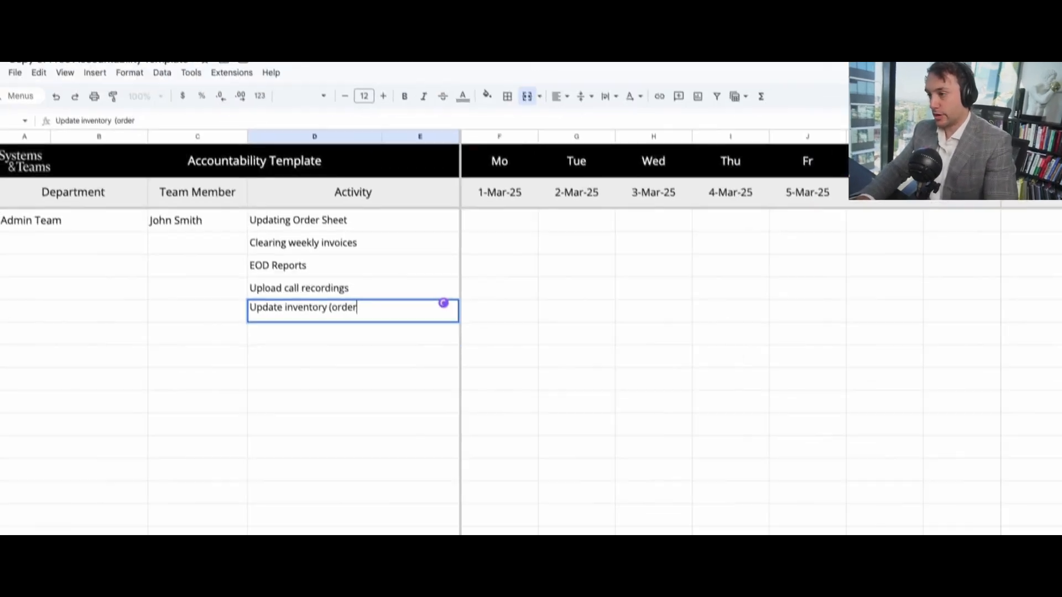
key(BackSpace)
key(BackSpace)
key(BackSpace)
key(BackSpace)
key(BackSpace)
key(BackSpace)
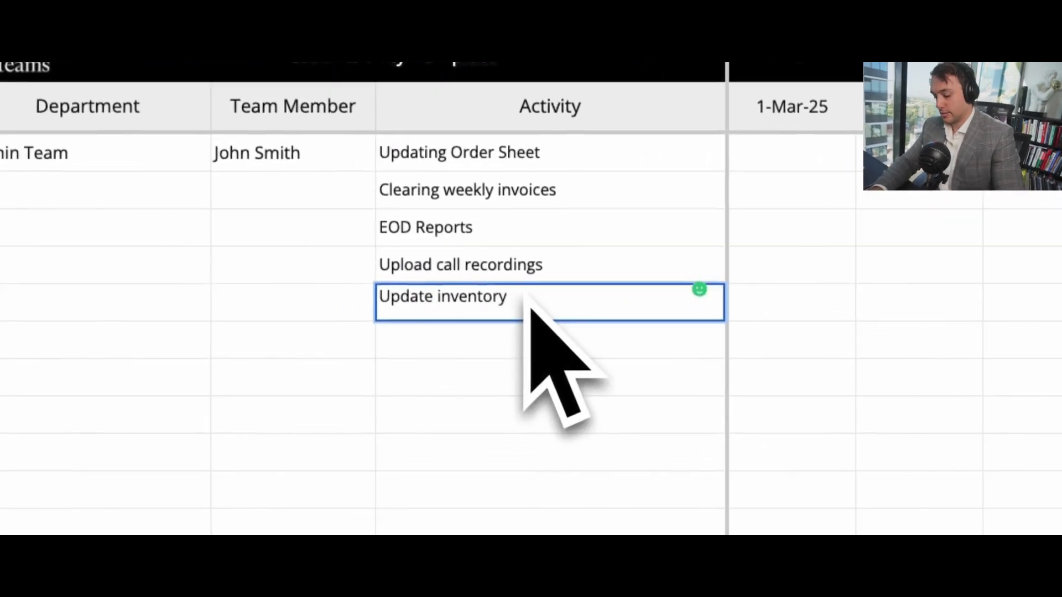
Step: Reword the row 7 activity as "Update and / or order inventory"
key(alt+Left)
key(alt+Left)
text(/)
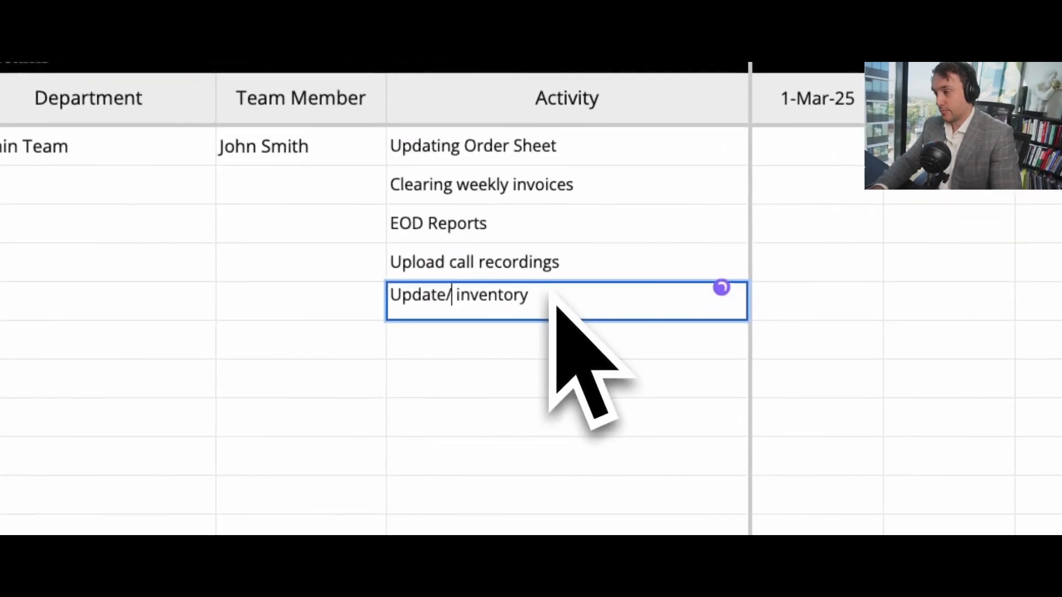
key(BackSpace)
text(and)
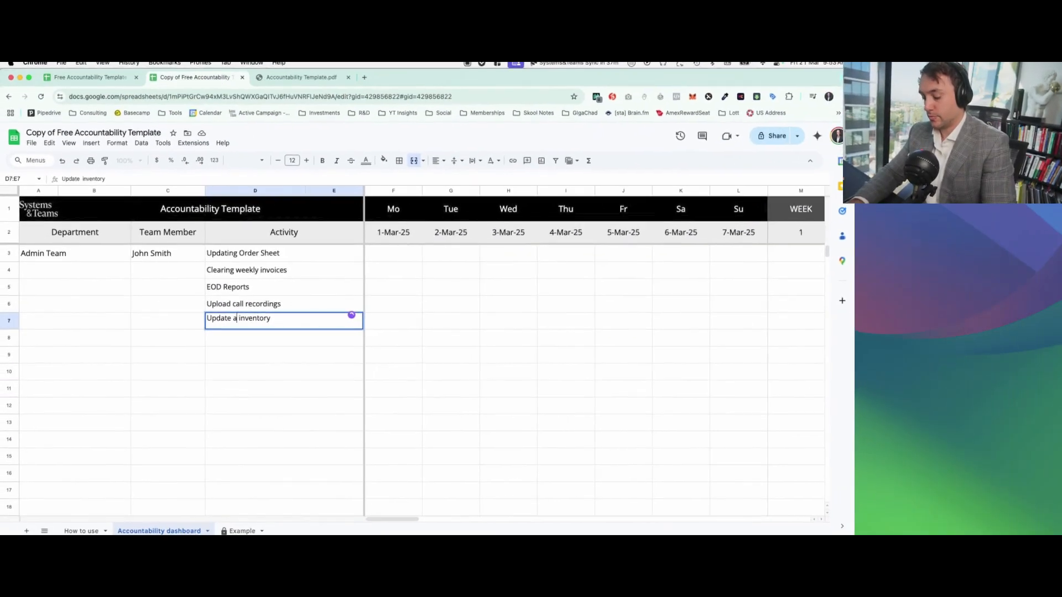
text( / or order)
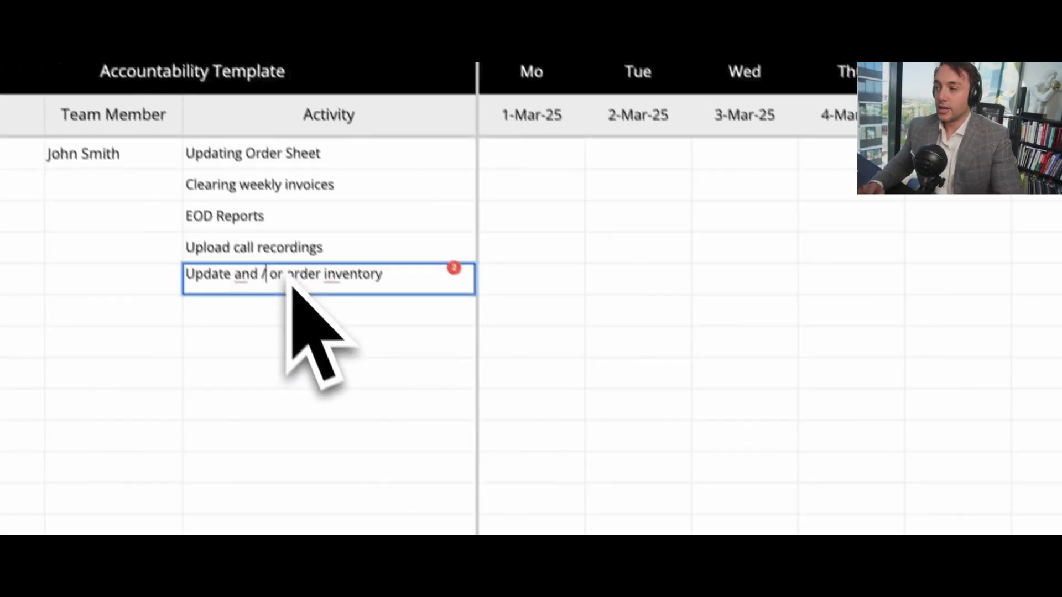
key(alt+Left)
key(alt+Left)
key(Left)
key(BackSpace)
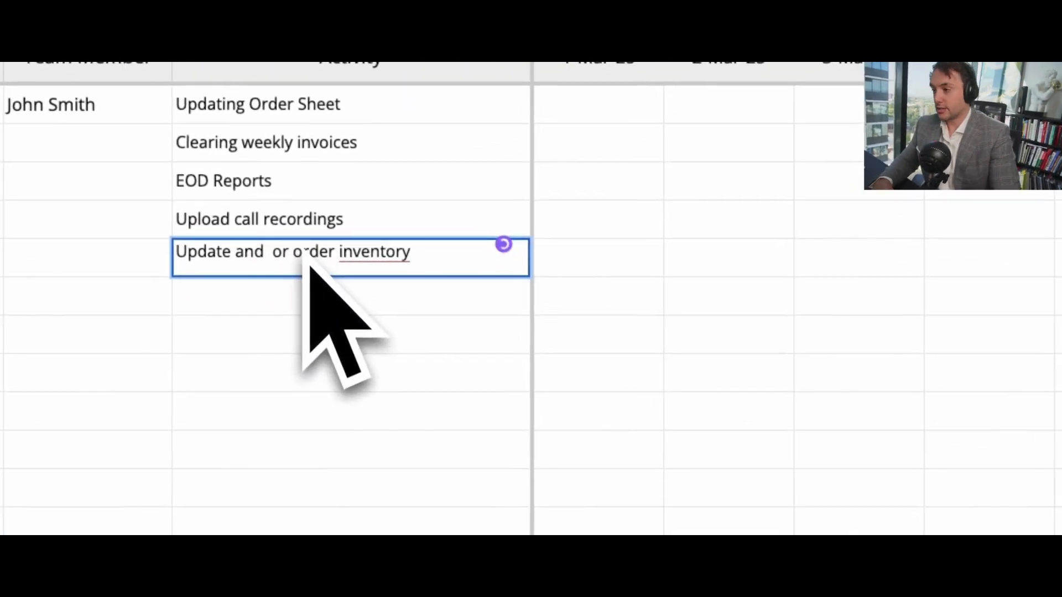
text(/)
key(Return)
key(Down)
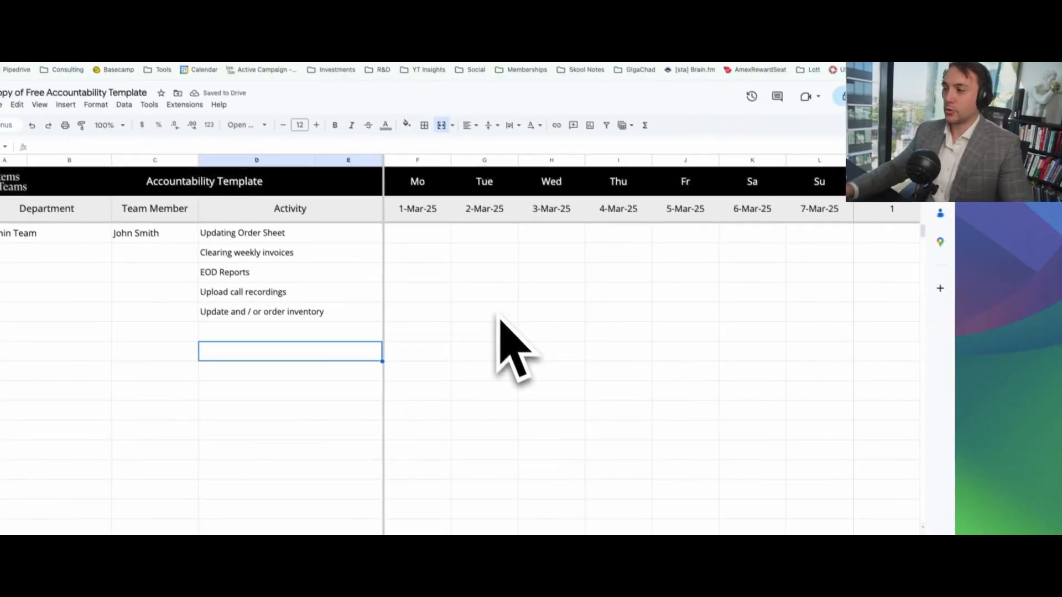
Step: Enter "Sales Team" as the department in row 8, with the team member's full name beside it
drag(49, 253, 266, 316)
double_click(111, 343)
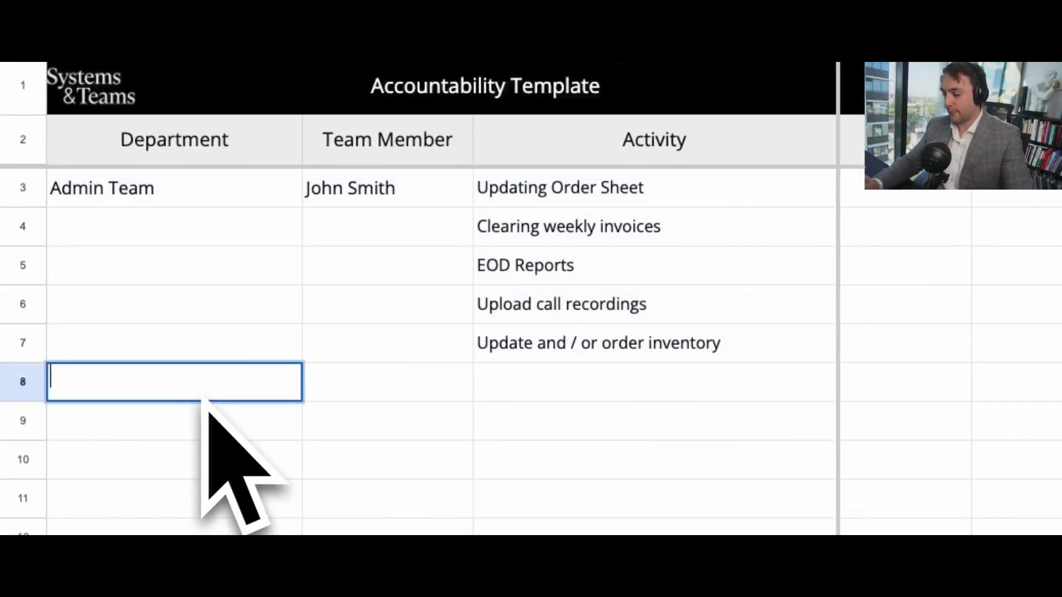
text(Sales T)
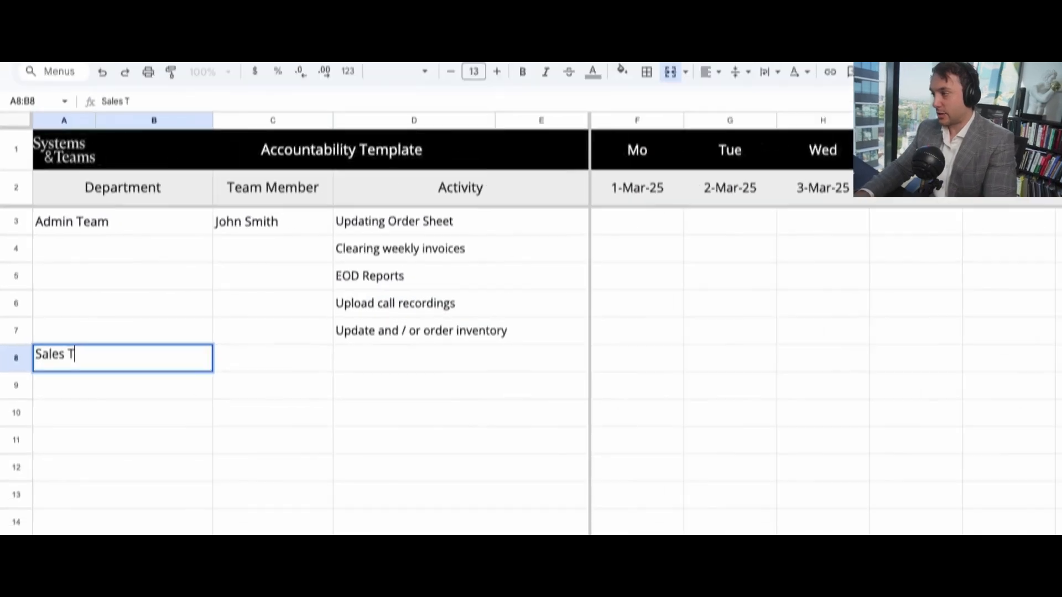
text(eam)
key(Tab)
text(Smith John)
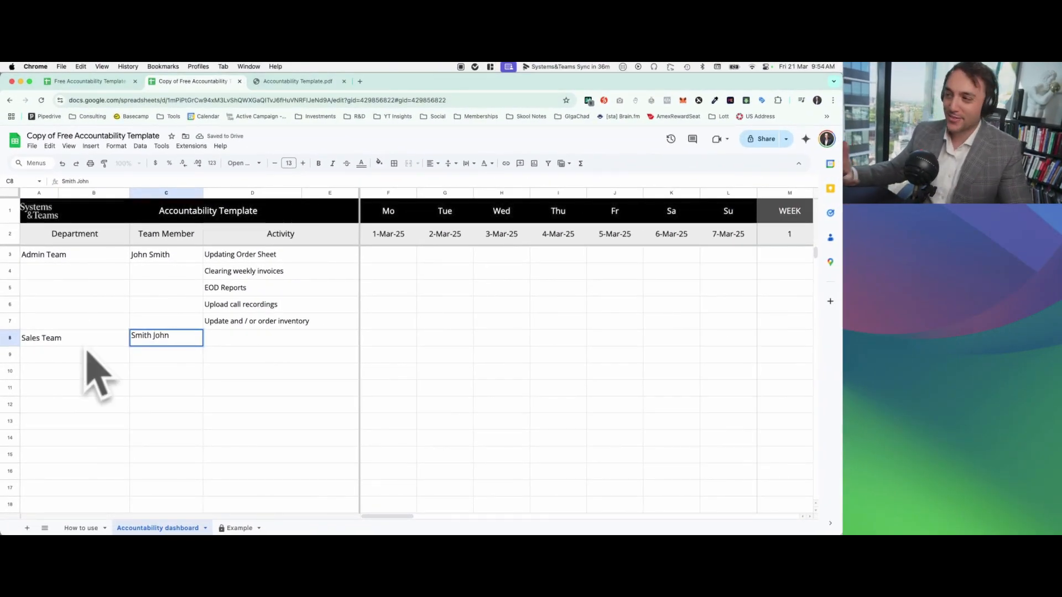
click(93, 385)
drag(98, 340, 144, 340)
click(208, 351)
click(564, 279)
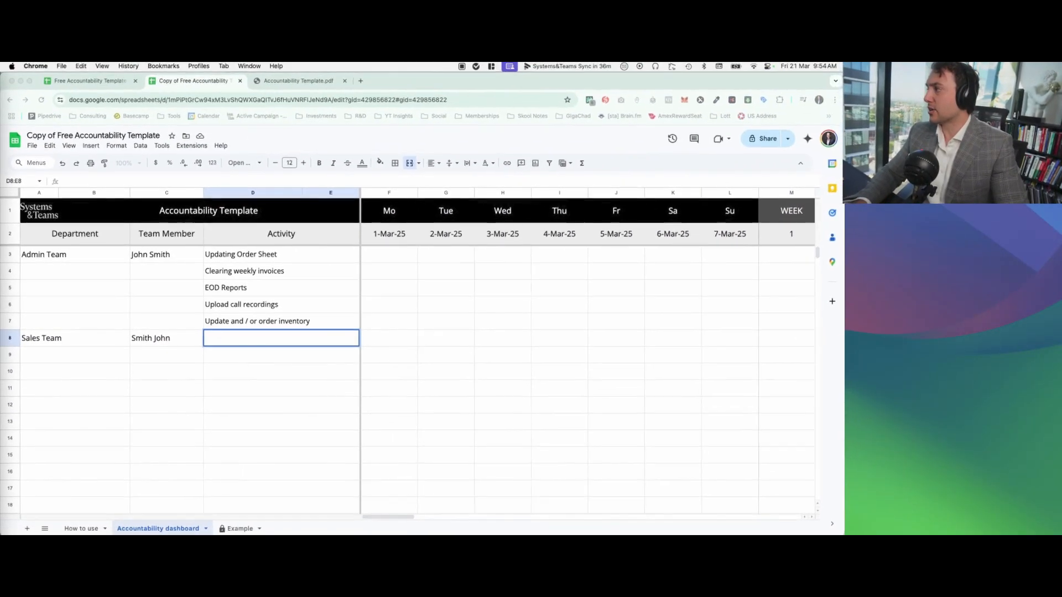
double_click(240, 342)
key(super+v)
key(Up)
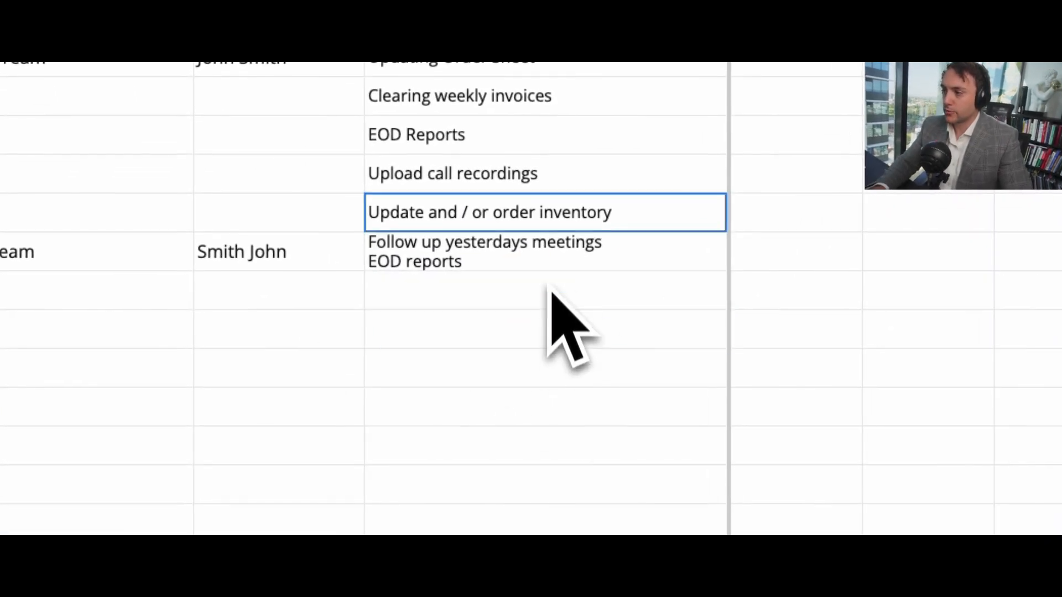
double_click(543, 264)
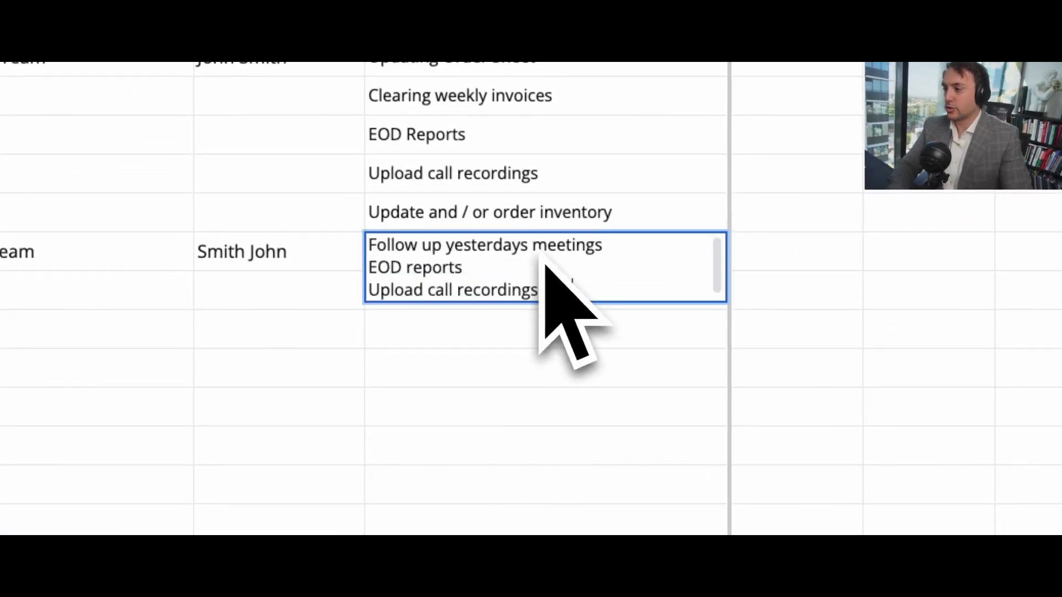
key(super+a)
key(BackSpace)
Step: Enter "Follow up with yesterday's meetings (send" as the Sales Team's activity in row 8, including the apostrophe
text(Follow up with ye)
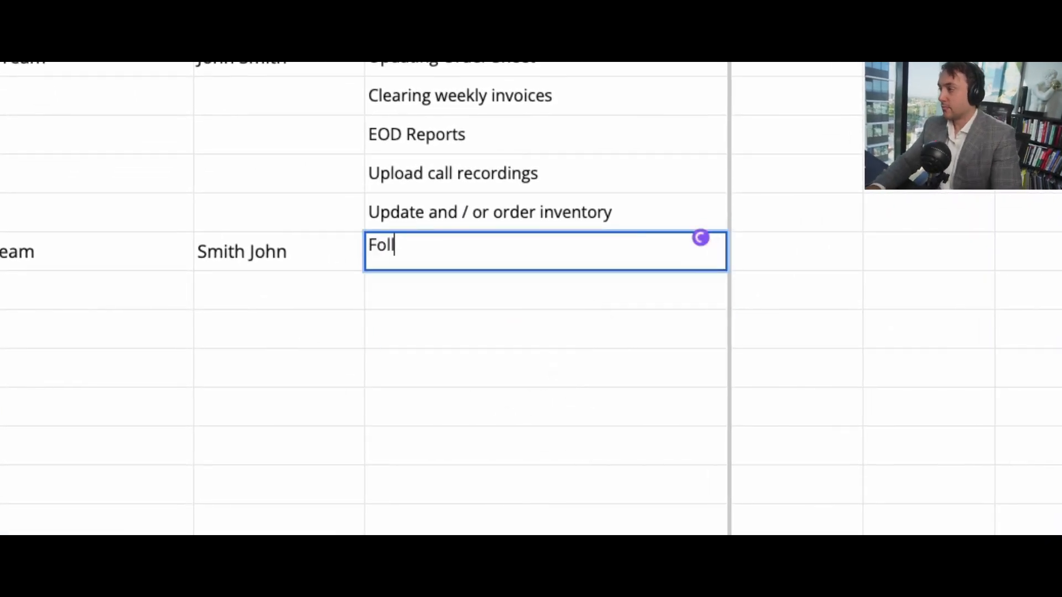
text(sterdays mee)
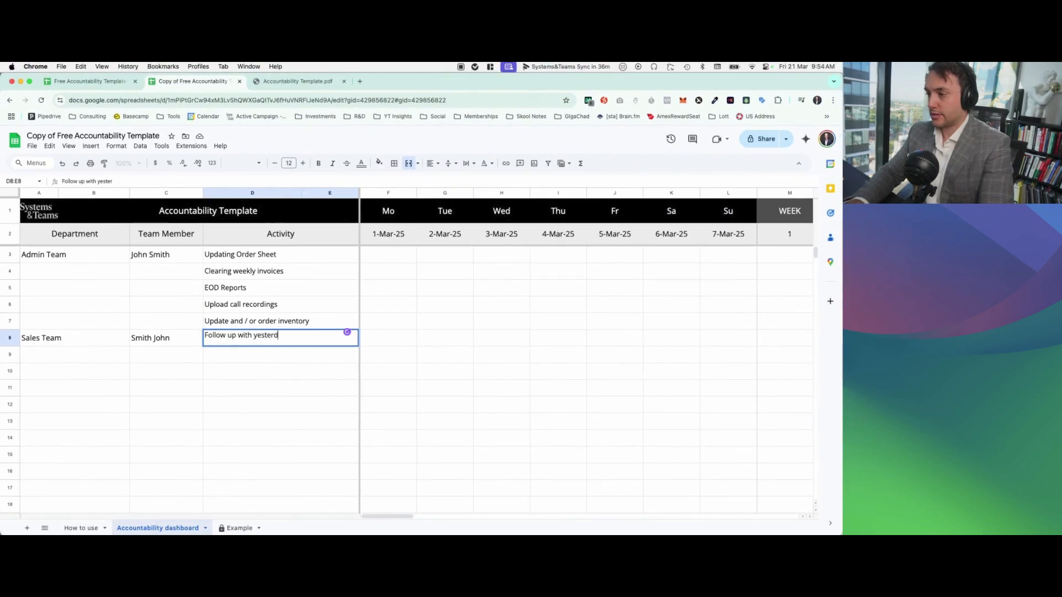
key(BackSpace)
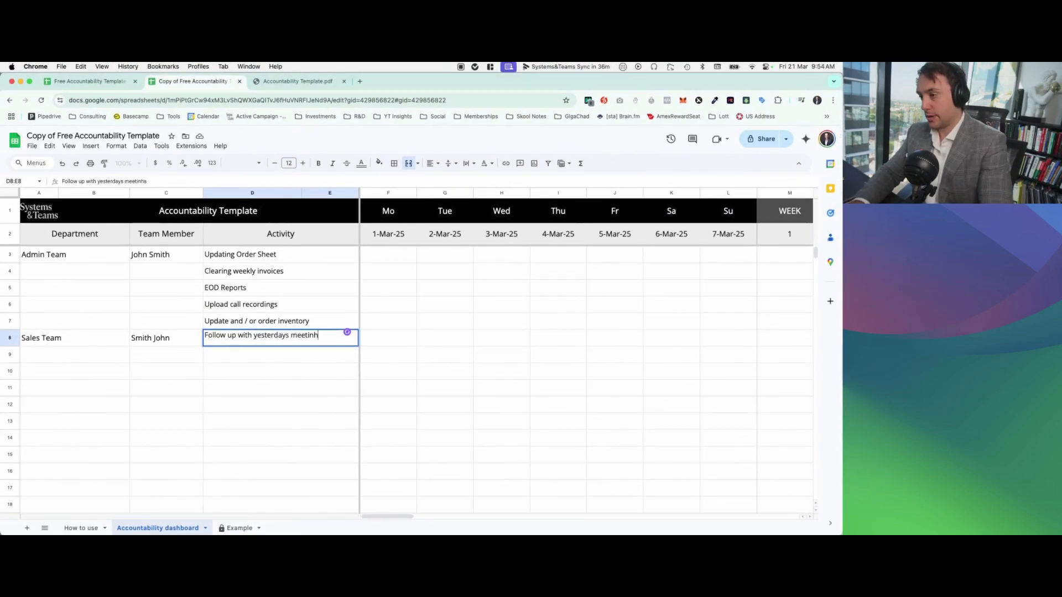
text((send)
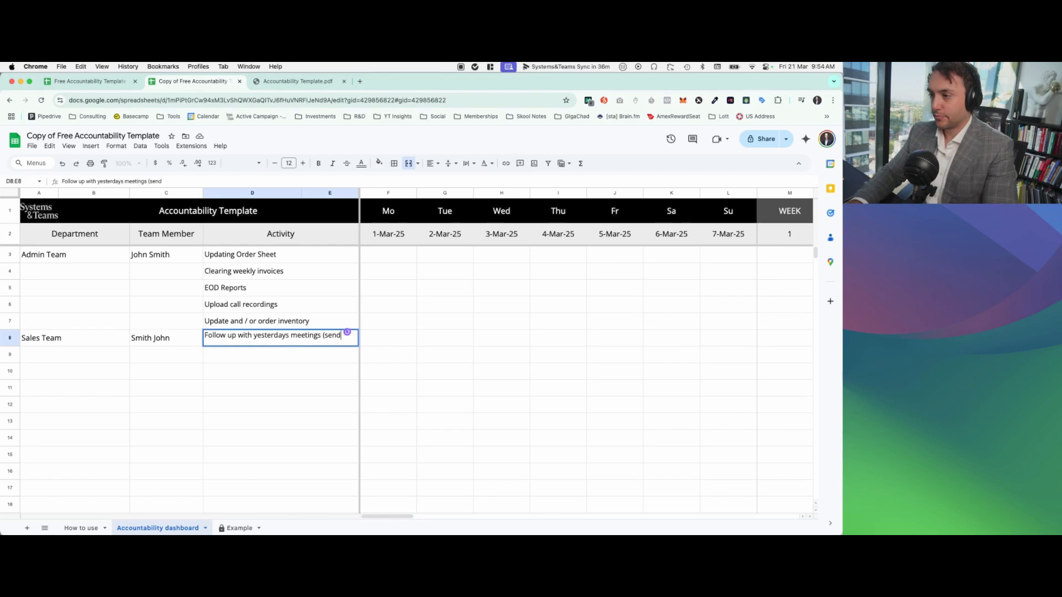
click(300, 336)
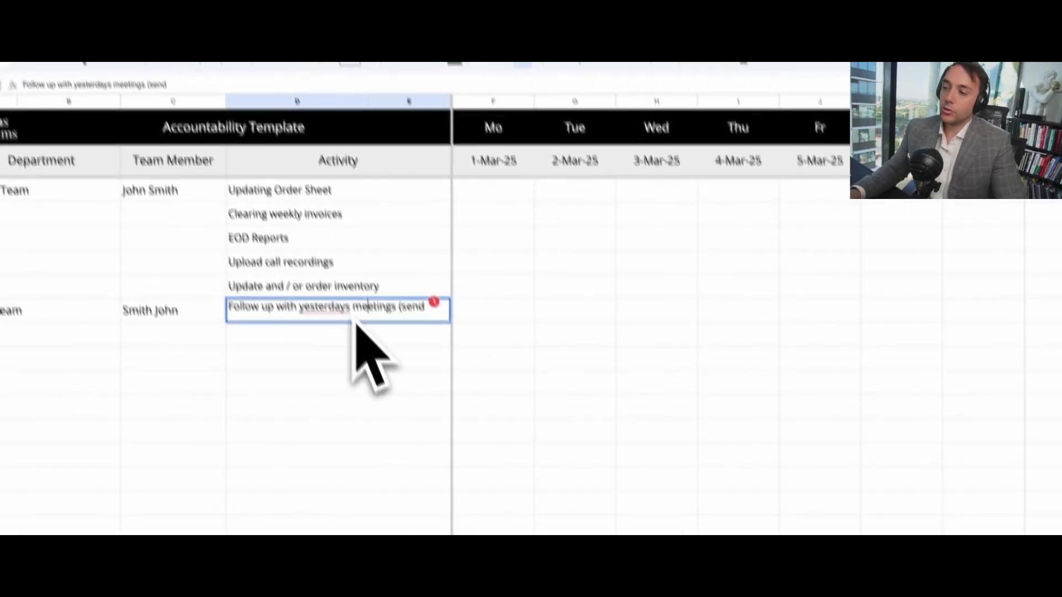
click(286, 336)
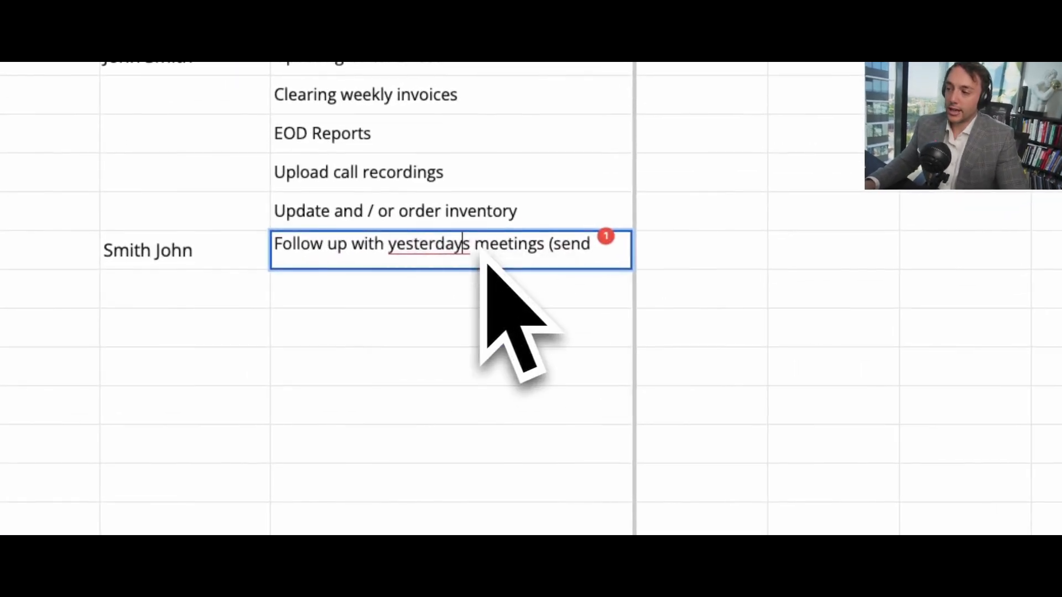
click(470, 323)
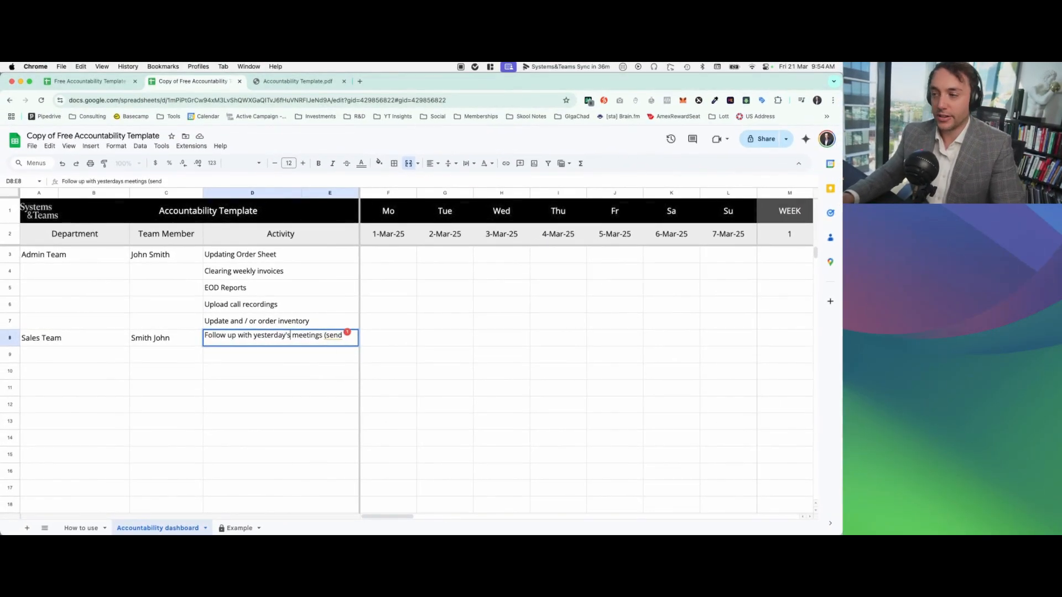
Step: Replace the Sales Team's row 8 activity text with "Confirm tomorrows meetings with prospects"
drag(324, 336, 221, 341)
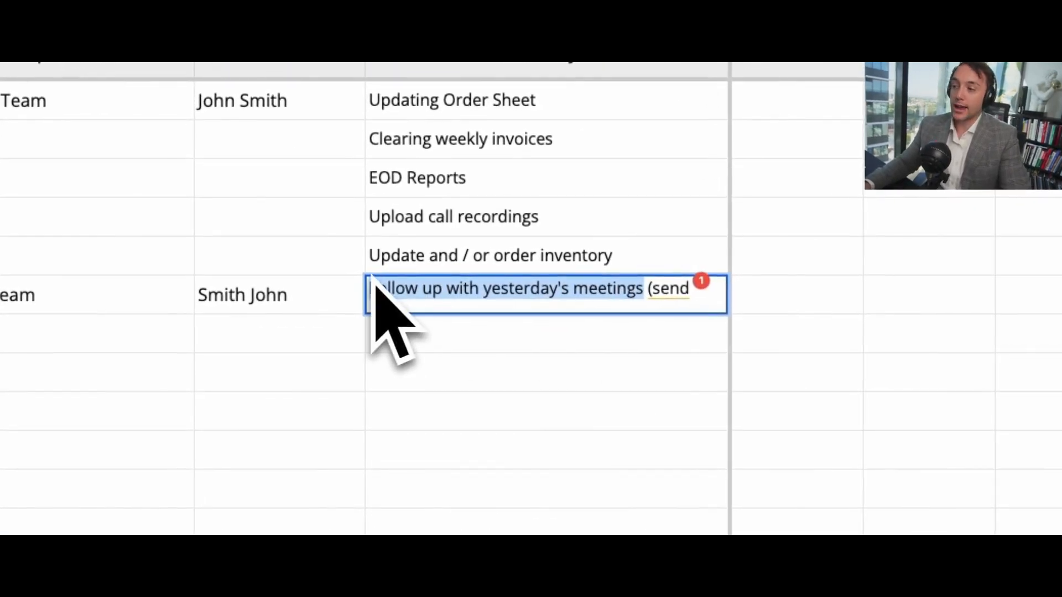
drag(370, 290, 445, 299)
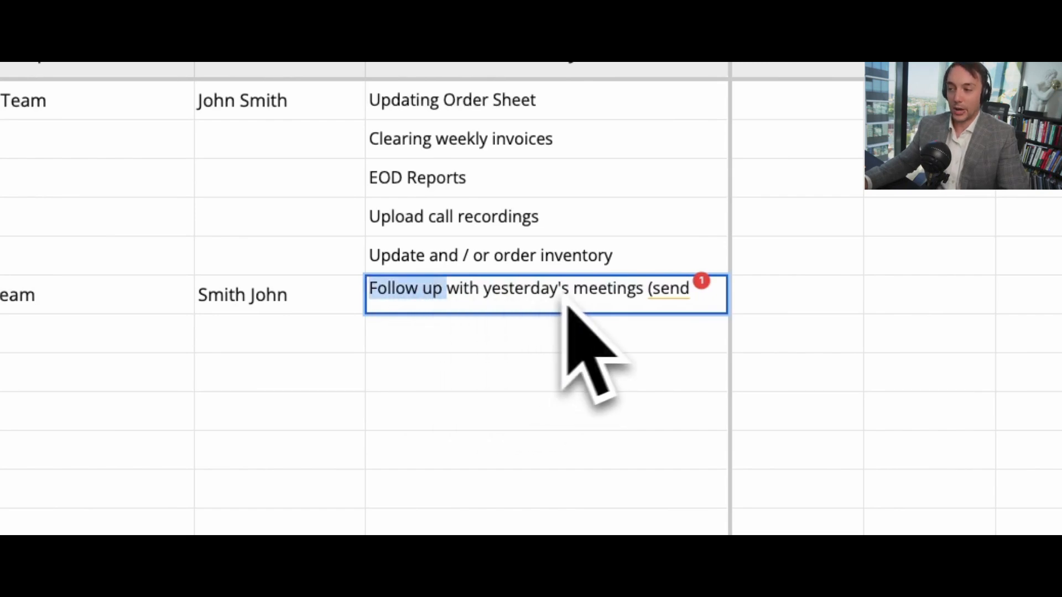
drag(564, 301, 638, 300)
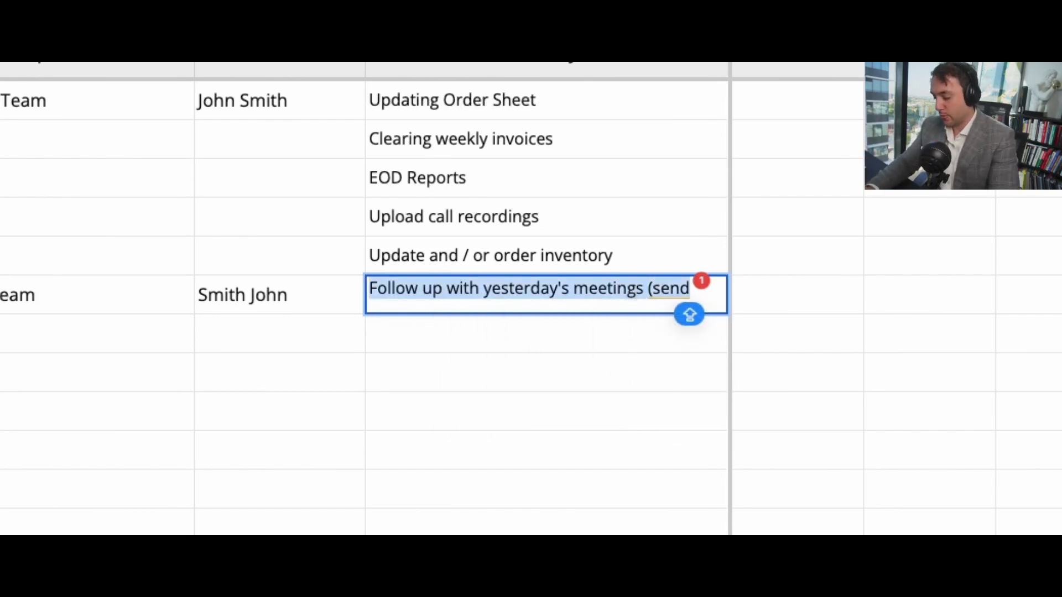
text(Send t)
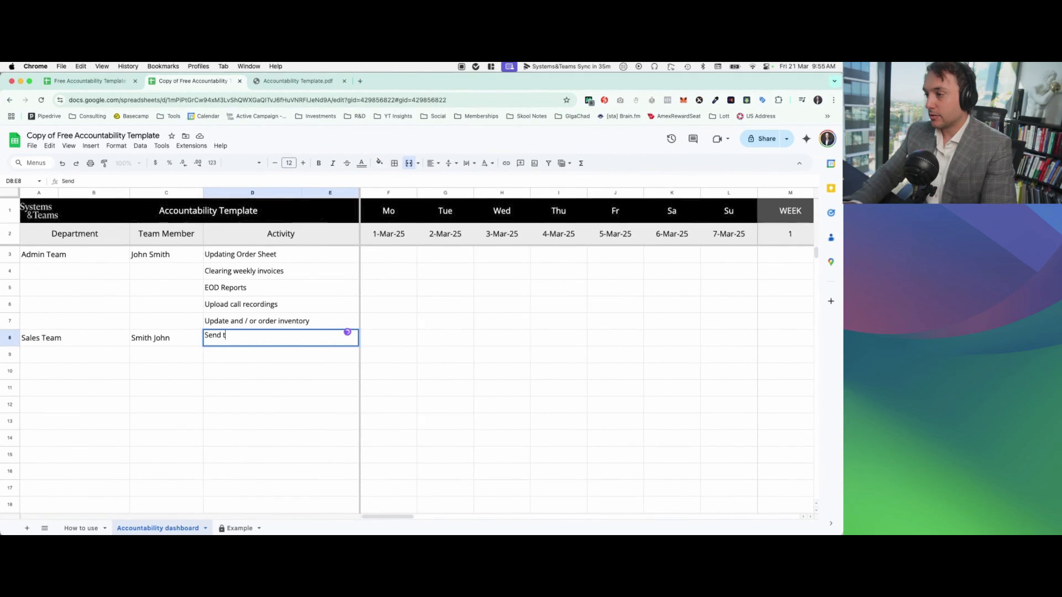
key(BackSpace)
text(Confoir)
text(rm tomor)
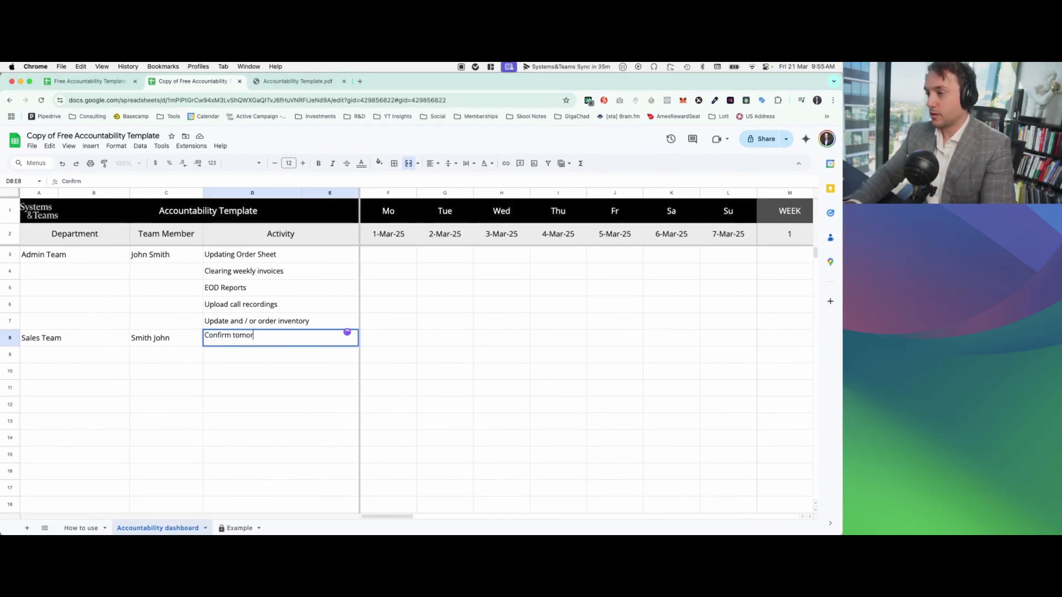
text(rows meetings with prospects)
key(Return)
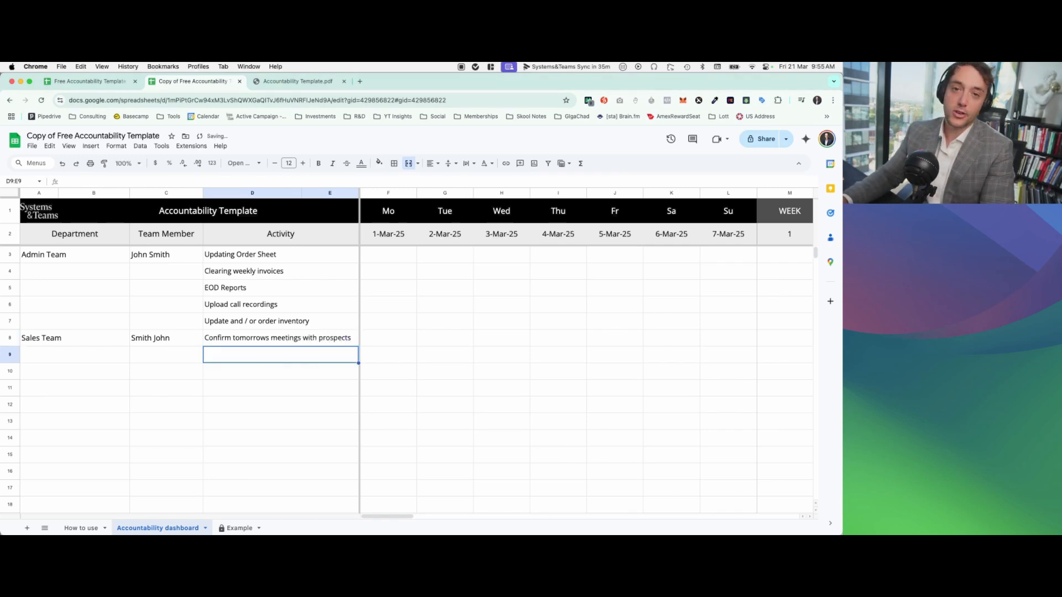
Step: Enter "Send FU slide deck to todays meetings" as the Sales Team's second activity, in row 9
text(Send F)
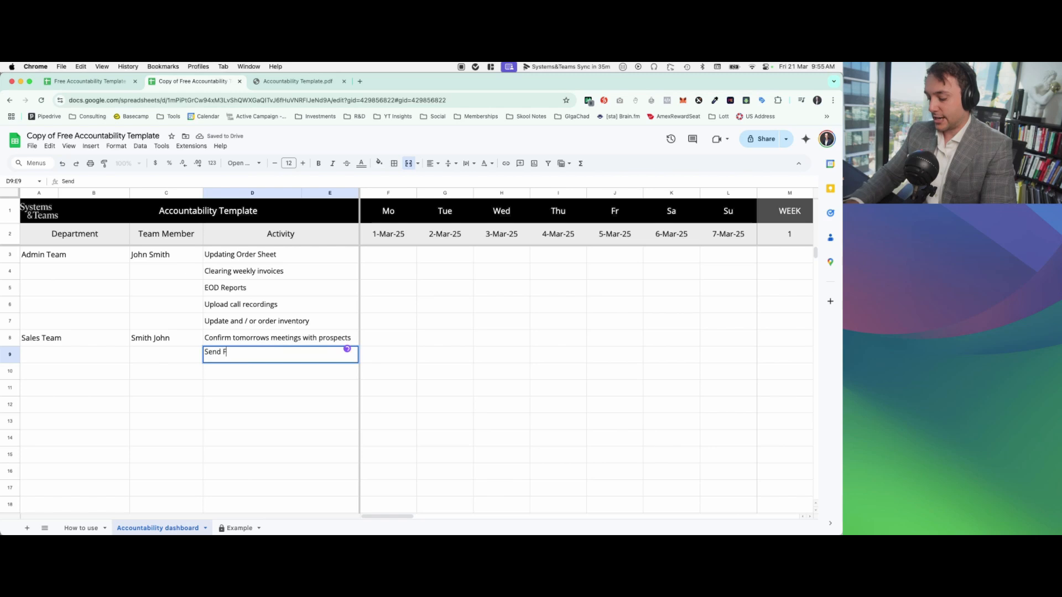
text(U Mate)
key(BackSpace)
key(BackSpace)
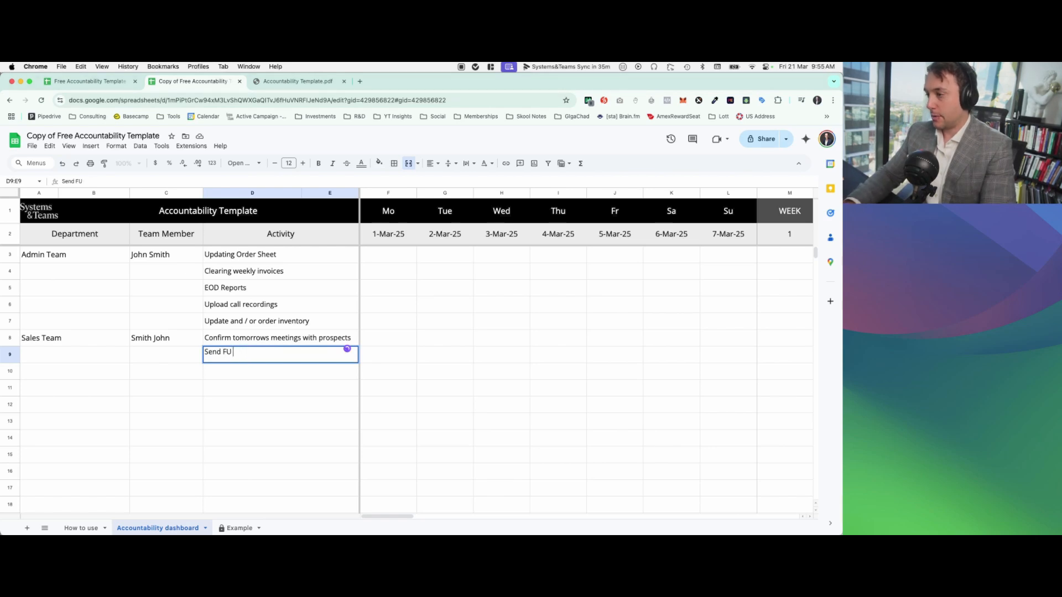
text(slide deck)
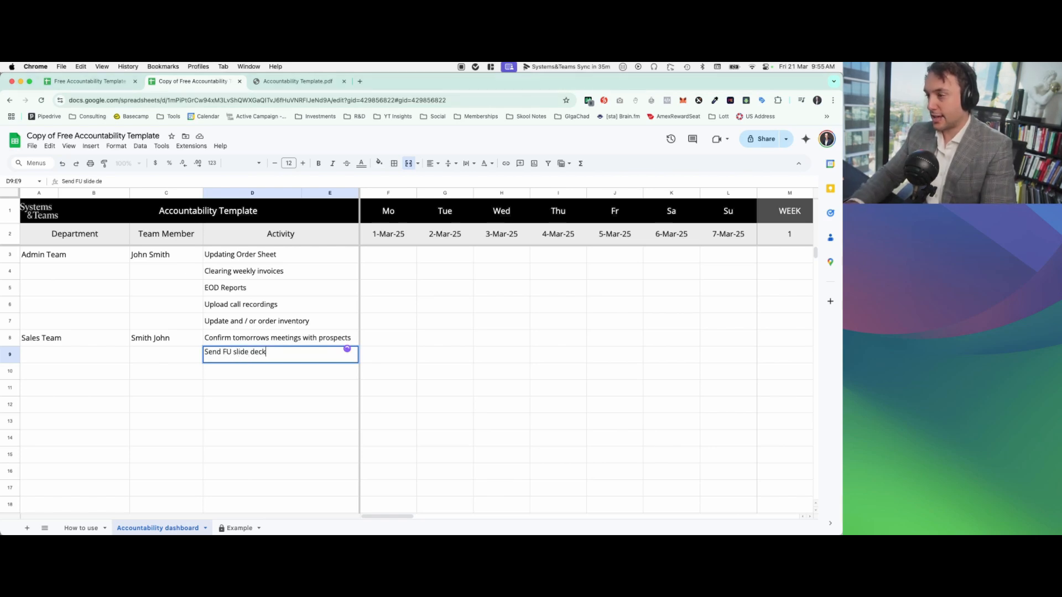
text( to todays meetings)
key(Return)
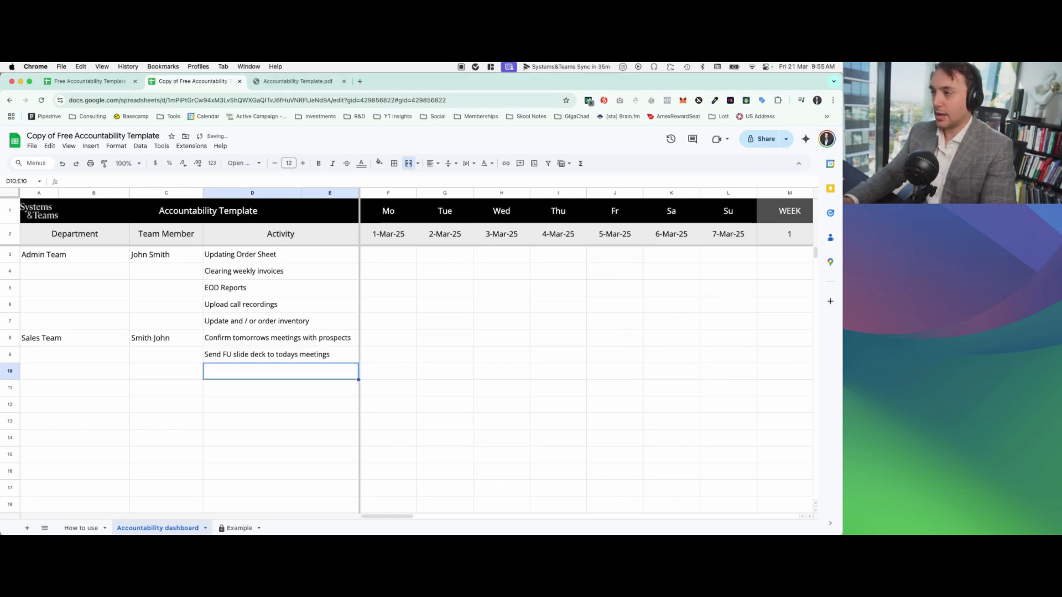
Step: Enter "EOD reports" and "Uploading sales call recordings" as the Sales Team's activities in rows 10 and 11
text(EOD reports)
key(Return)
text(Uploading sales)
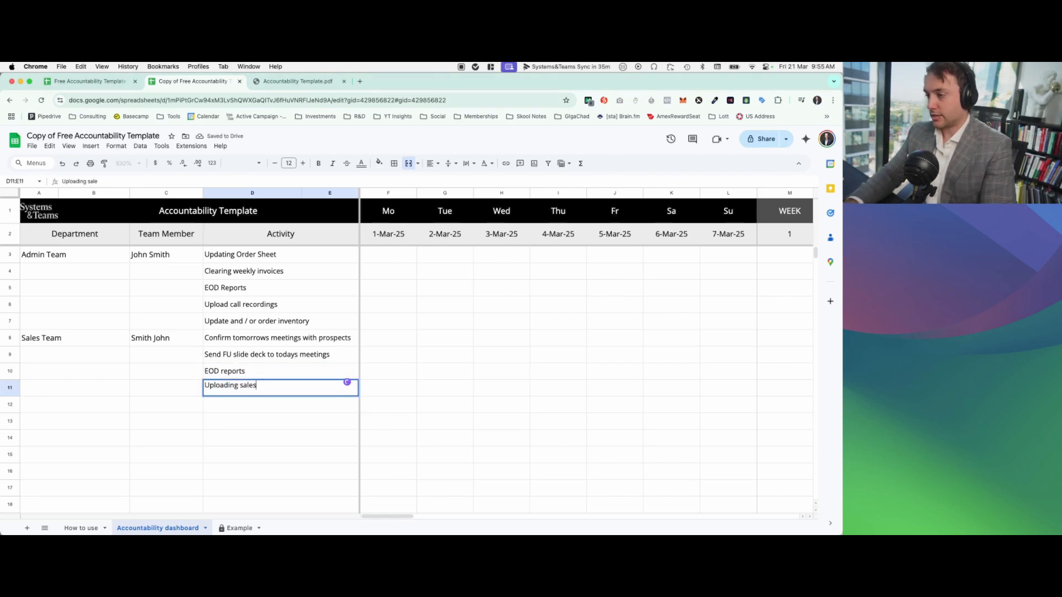
text( call recordings)
key(Return)
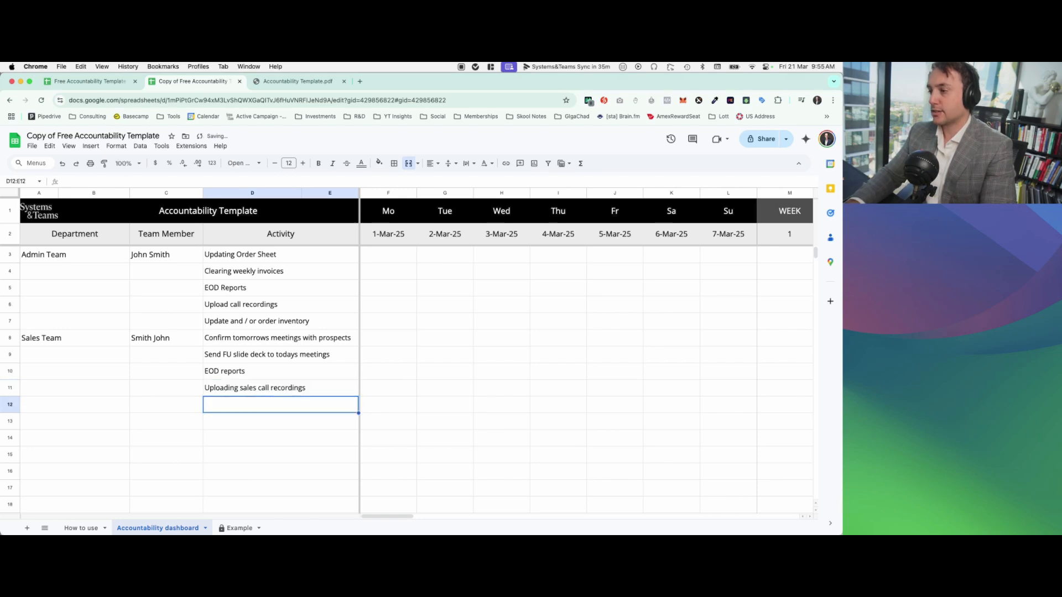
Step: Enter "Updating your call / meeting tracker" as the Sales Team's last activity, in row 12
text(Updating your c)
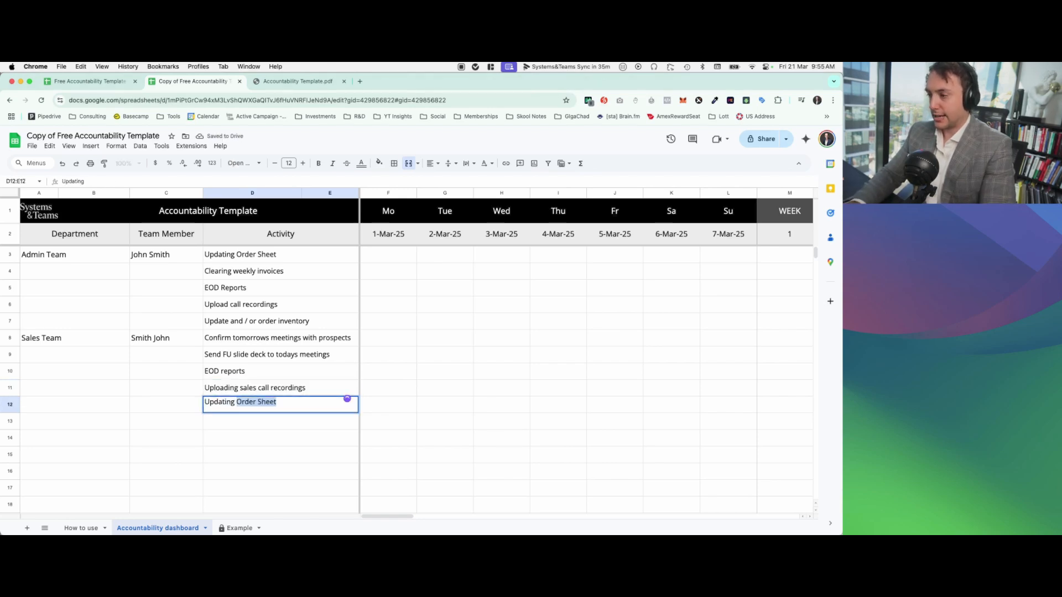
text(meeting tracker)
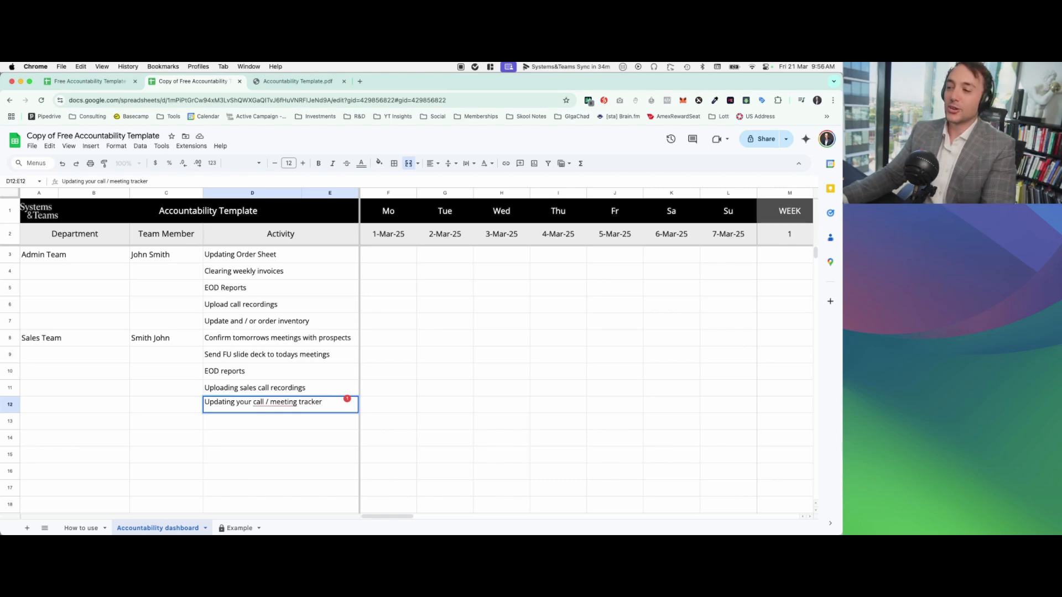
click(280, 371)
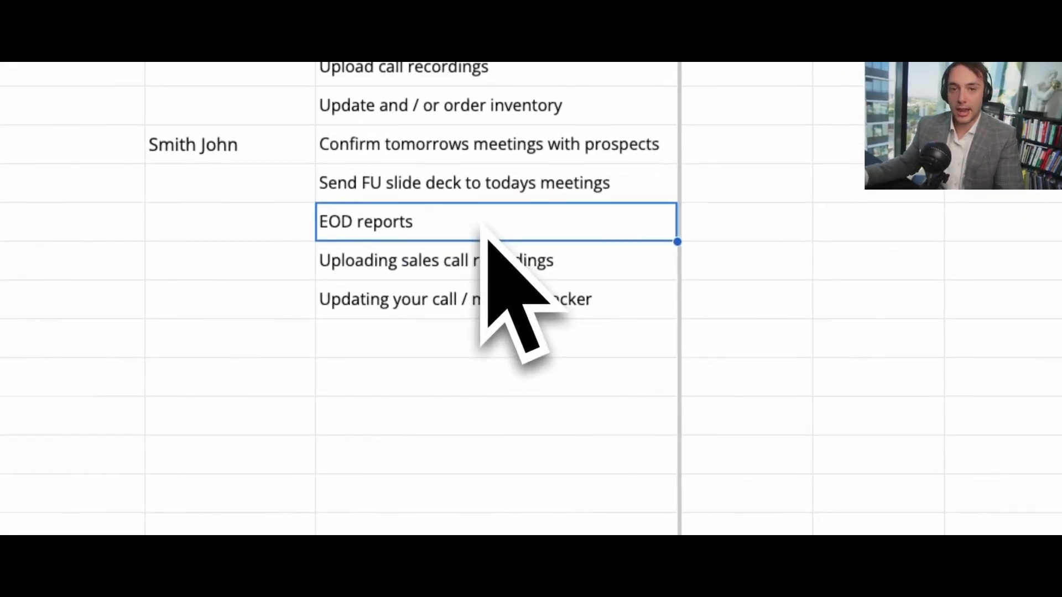
click(489, 257)
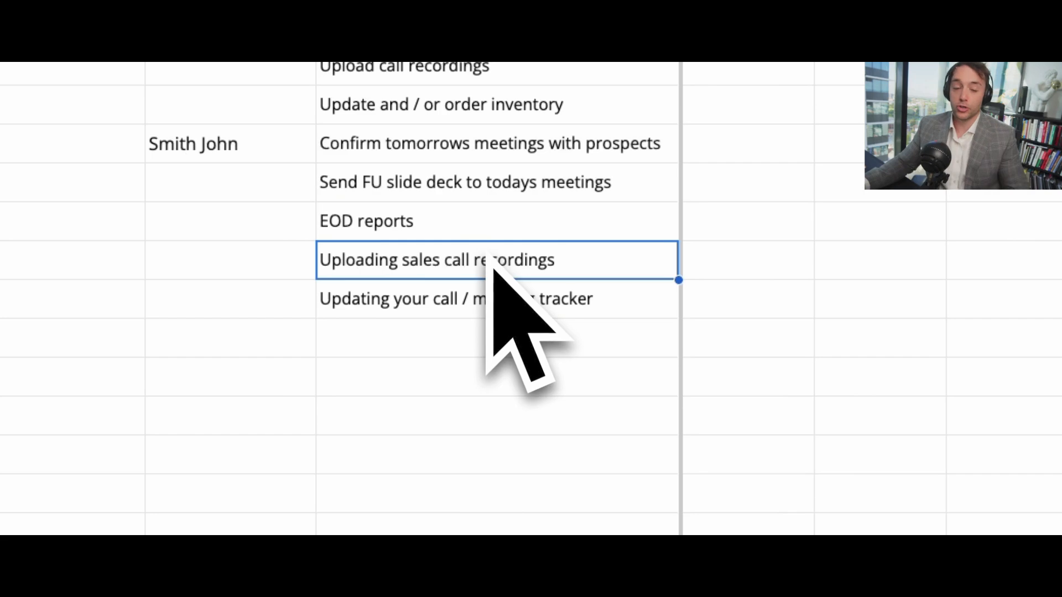
click(484, 301)
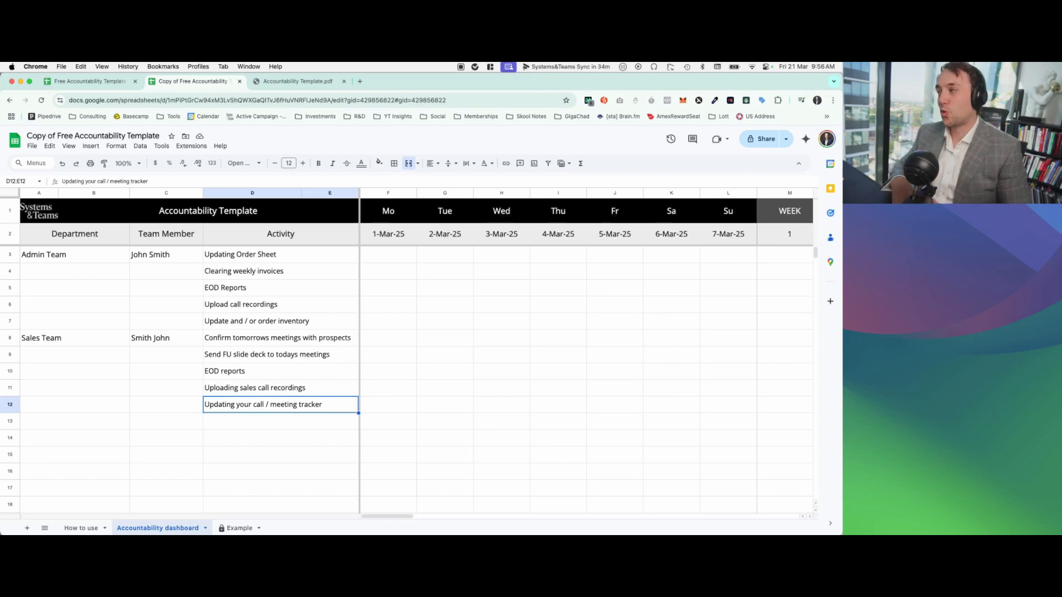
click(81, 256)
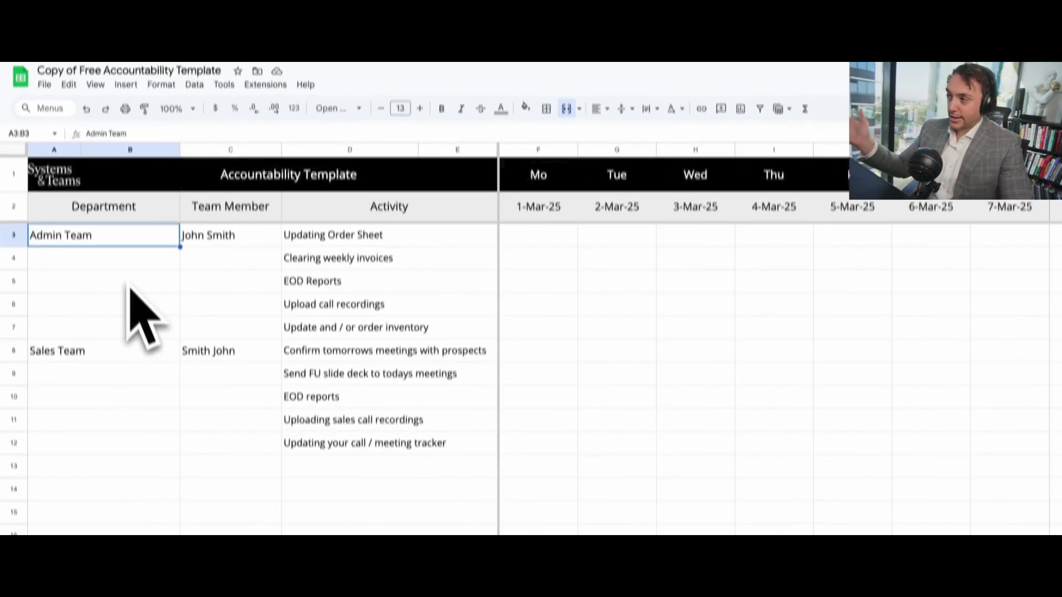
click(116, 351)
click(110, 212)
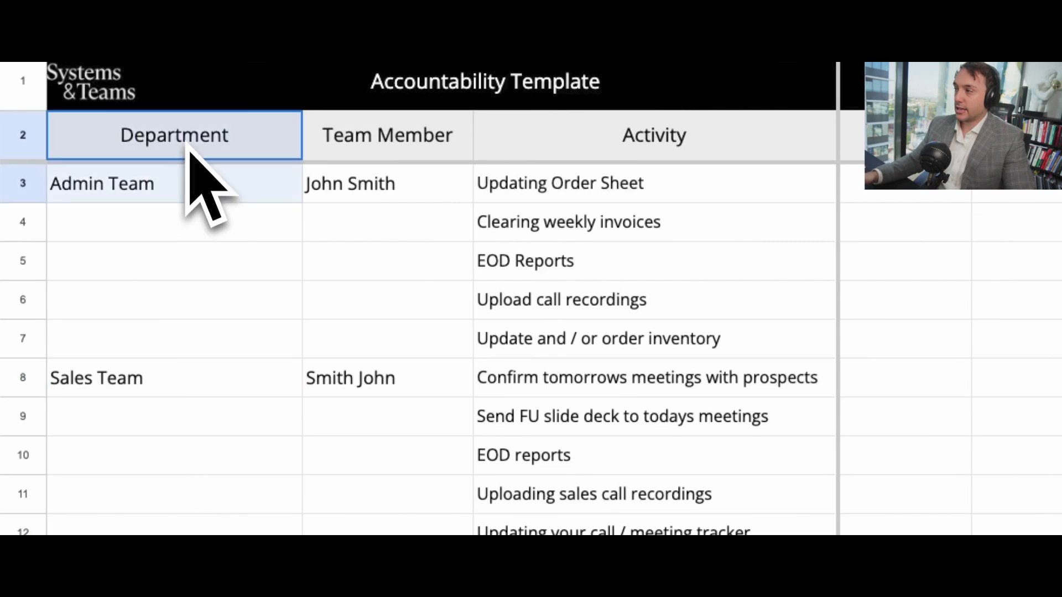
drag(188, 145, 205, 354)
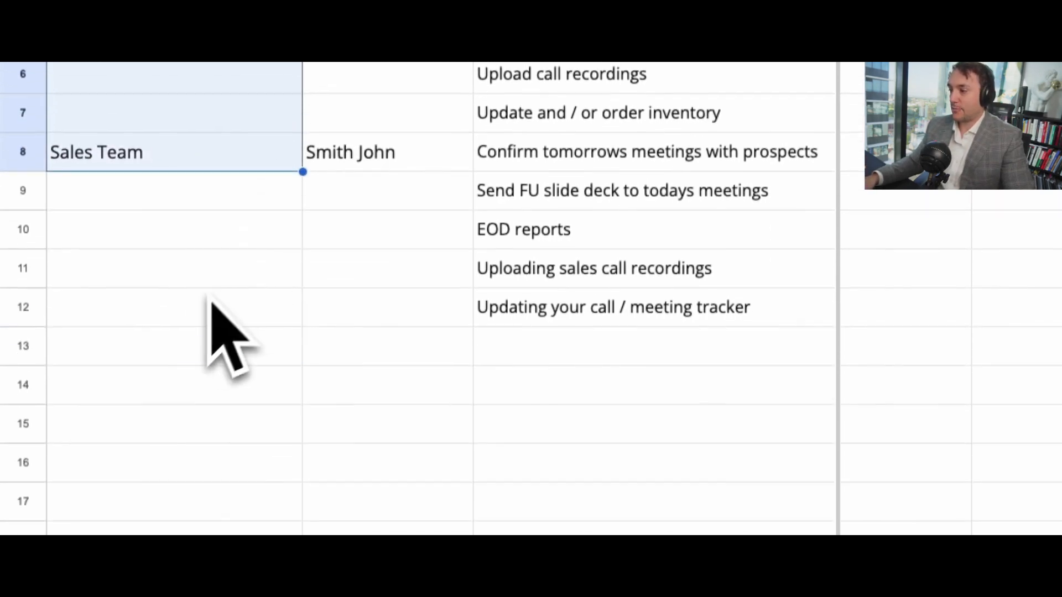
Step: Enter "Design" as the department in row 13, with the team member's full name beside it
double_click(156, 320)
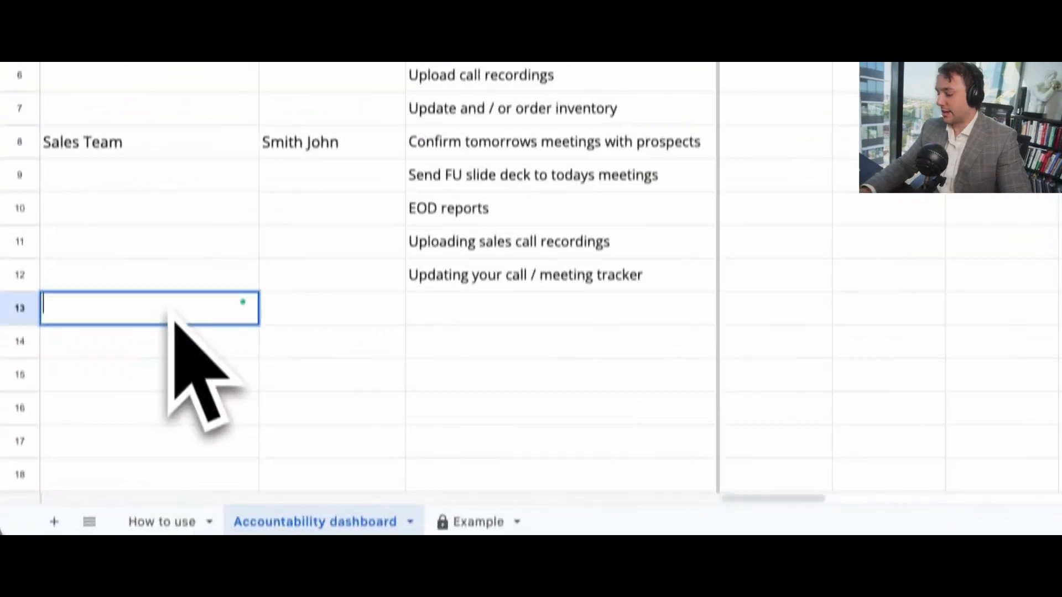
text(Design)
key(Tab)
key(Tab)
text(H)
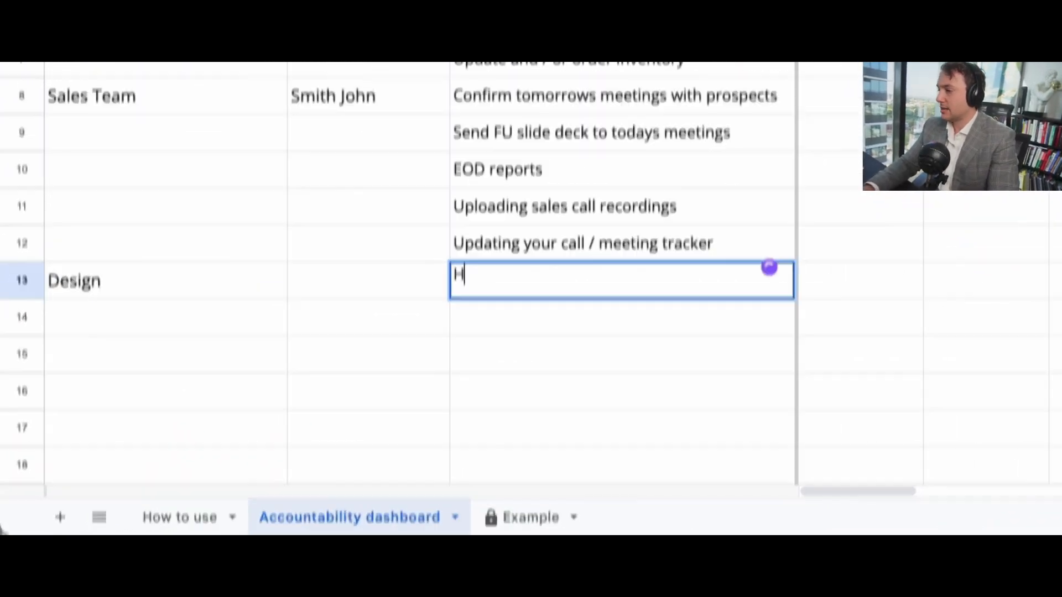
key(BackSpace)
click(416, 281)
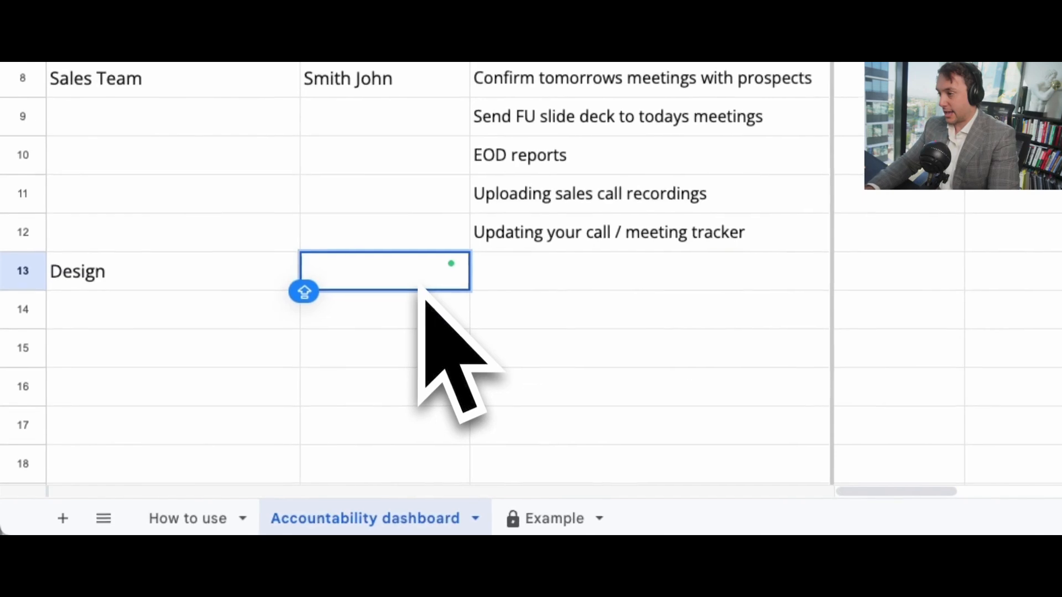
text(Harold Smith)
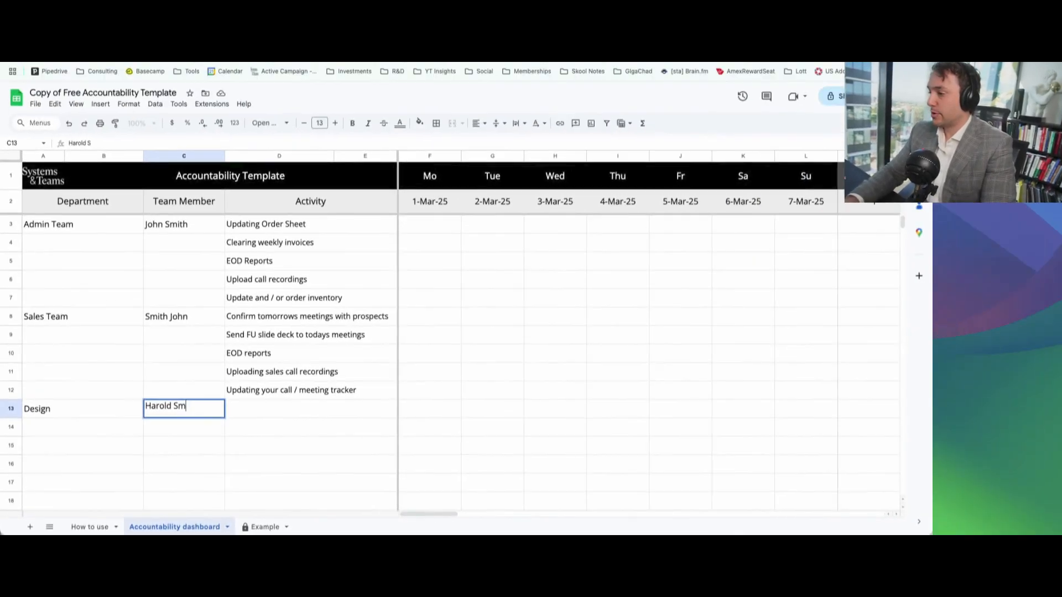
click(290, 412)
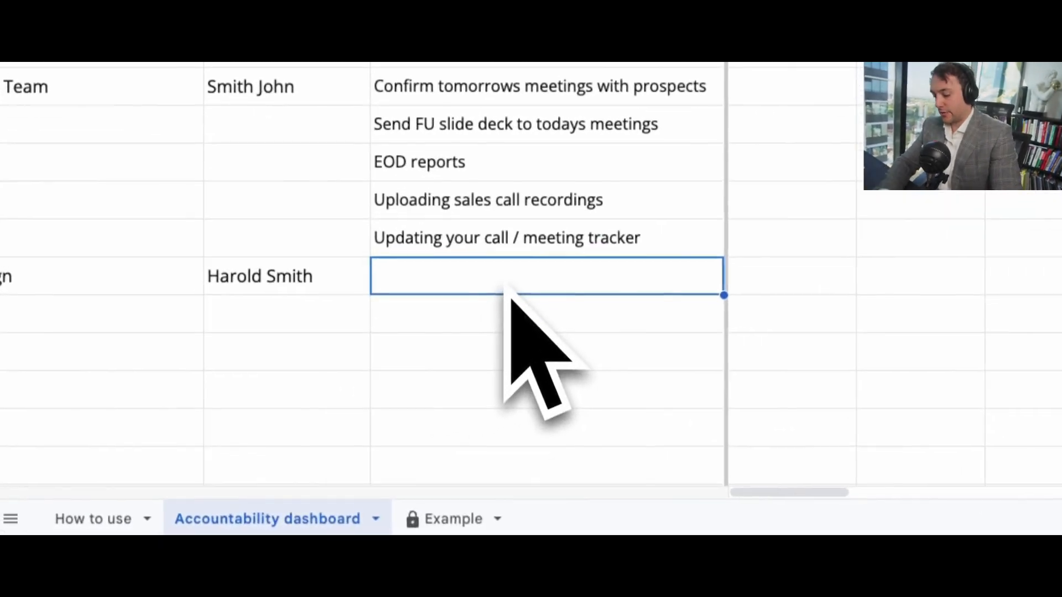
text(-)
key(Return)
text(-)
key(Return)
text(- - -)
click(503, 280)
key(BackSpace)
click(489, 303)
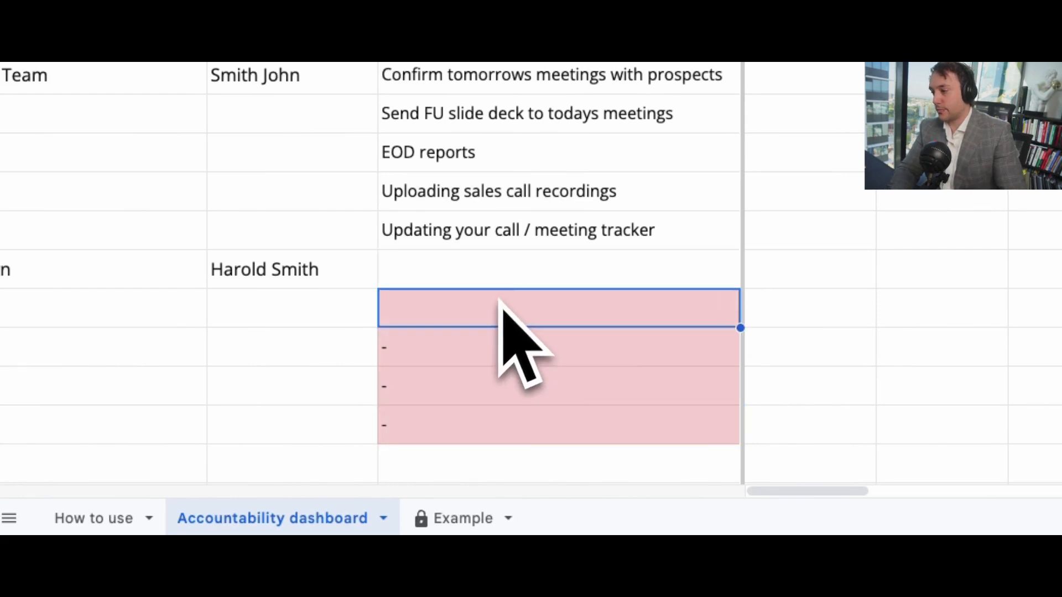
key(BackSpace)
click(485, 349)
key(BackSpace)
click(470, 416)
key(BackSpace)
click(470, 388)
key(BackSpace)
Step: Enter "tasks" as the Design department's activity in row 13 and fill it down to row 17
double_click(469, 279)
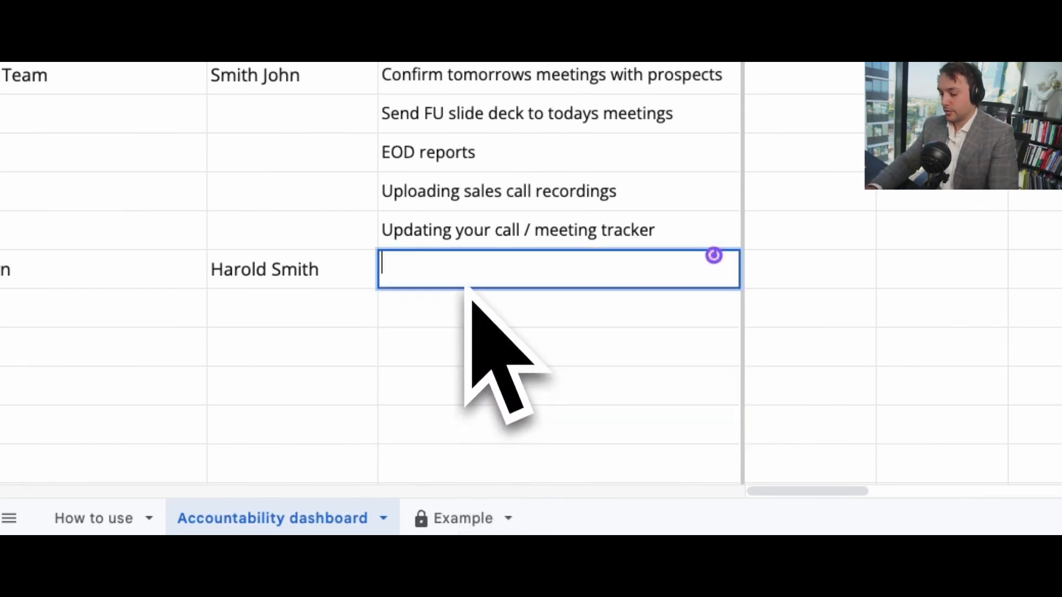
key(Return)
key(Up)
drag(740, 288, 688, 355)
scroll(412, 326, up, 3)
drag(191, 126, 252, 180)
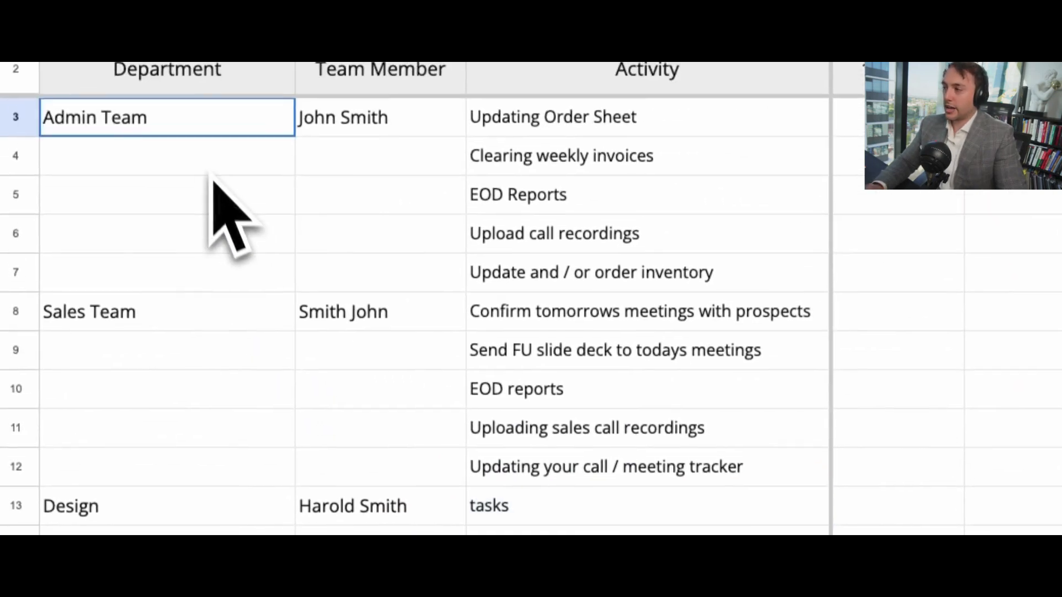
drag(197, 328, 333, 330)
drag(181, 520, 339, 523)
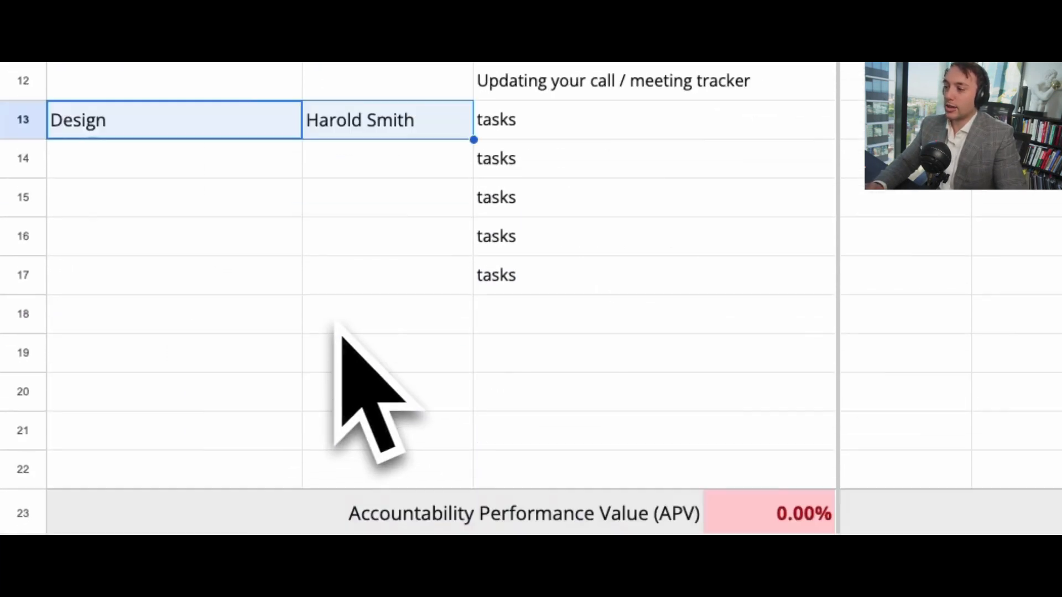
drag(628, 204, 360, 200)
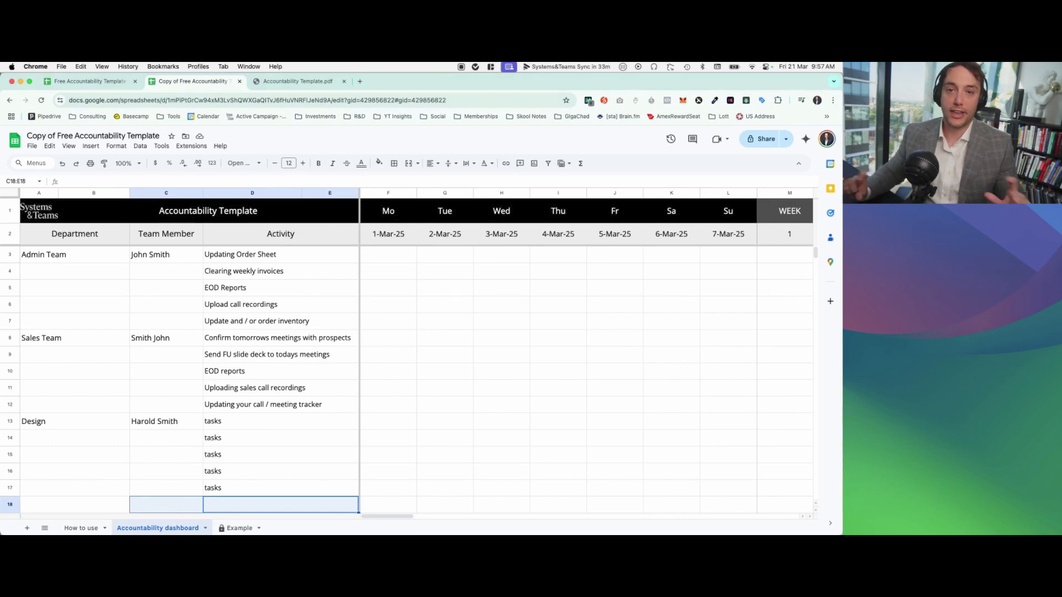
Step: Replace the Design department's activity in row 17 with "New client project for ABC company"
drag(272, 484, 270, 448)
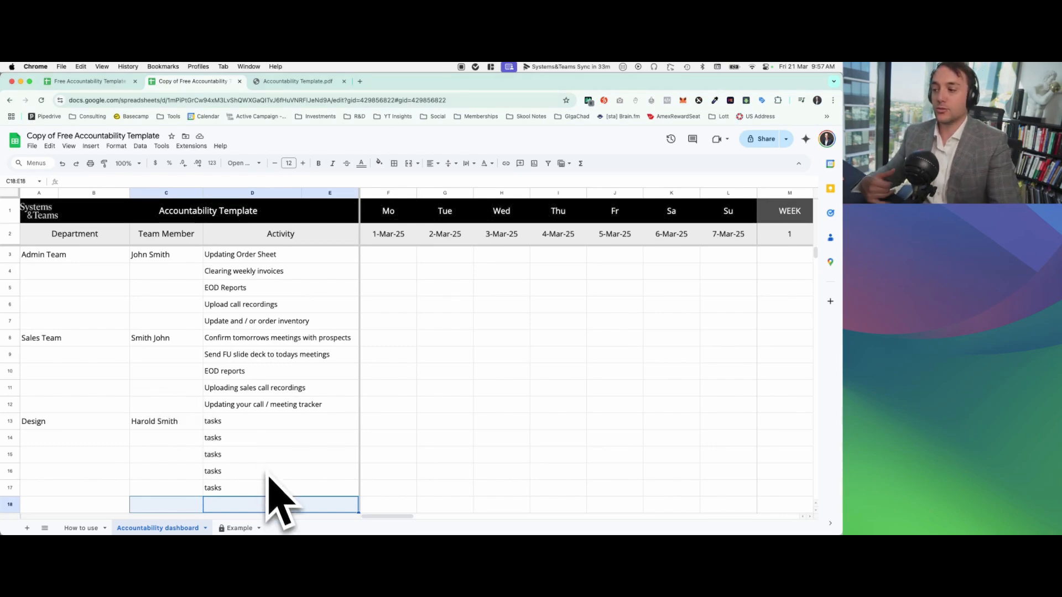
drag(479, 343, 495, 312)
key(super+c)
drag(488, 434, 489, 324)
text(New cl)
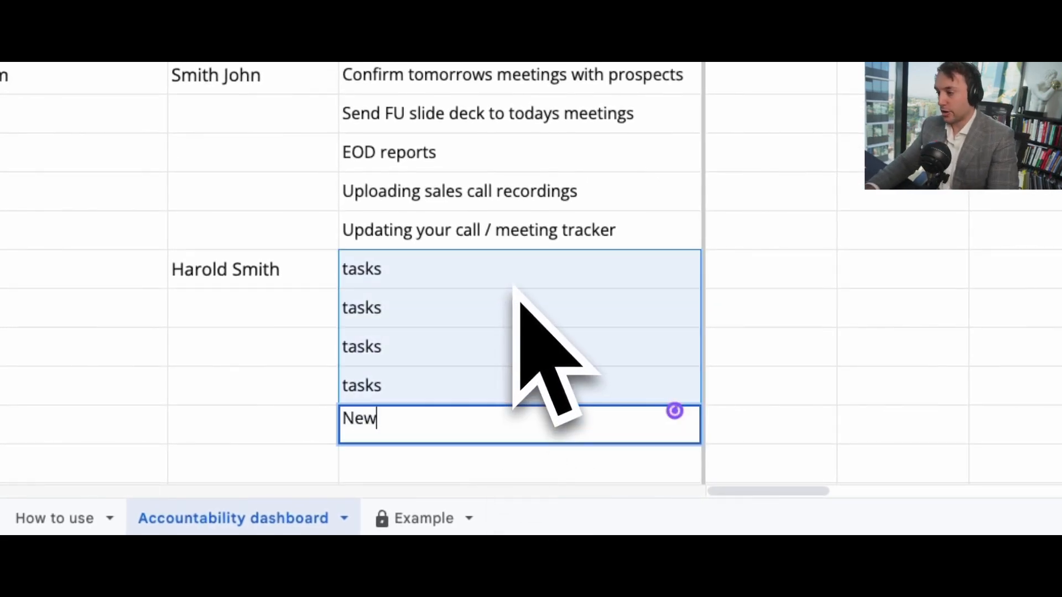
text(ient project for )
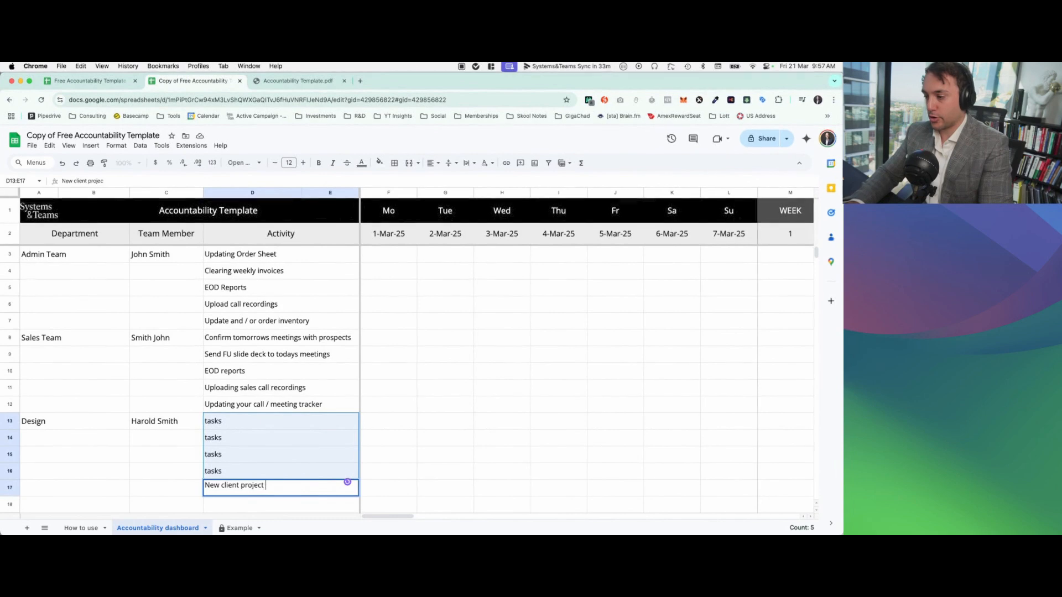
text(ABC company)
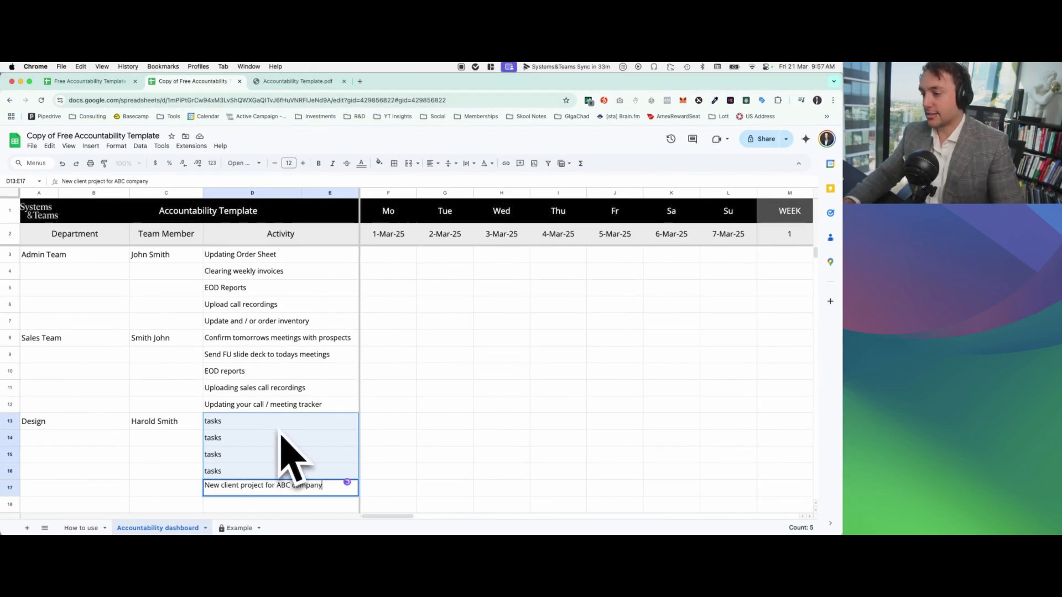
click(381, 408)
click(331, 472)
click(322, 487)
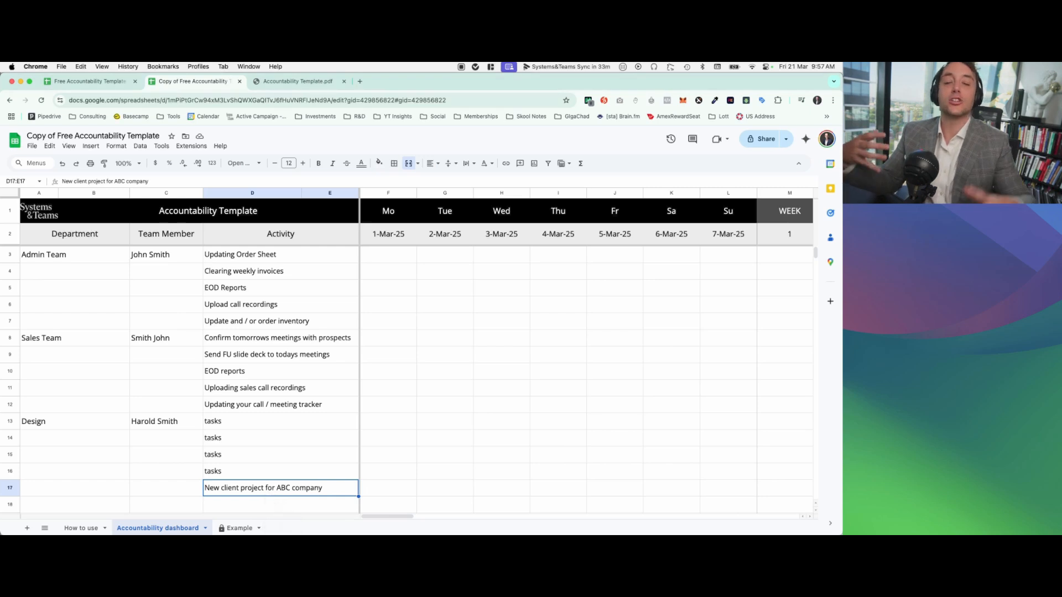
Step: Clear the row 17 activity and enter "Daily costs for abc project" instead
key(Delete)
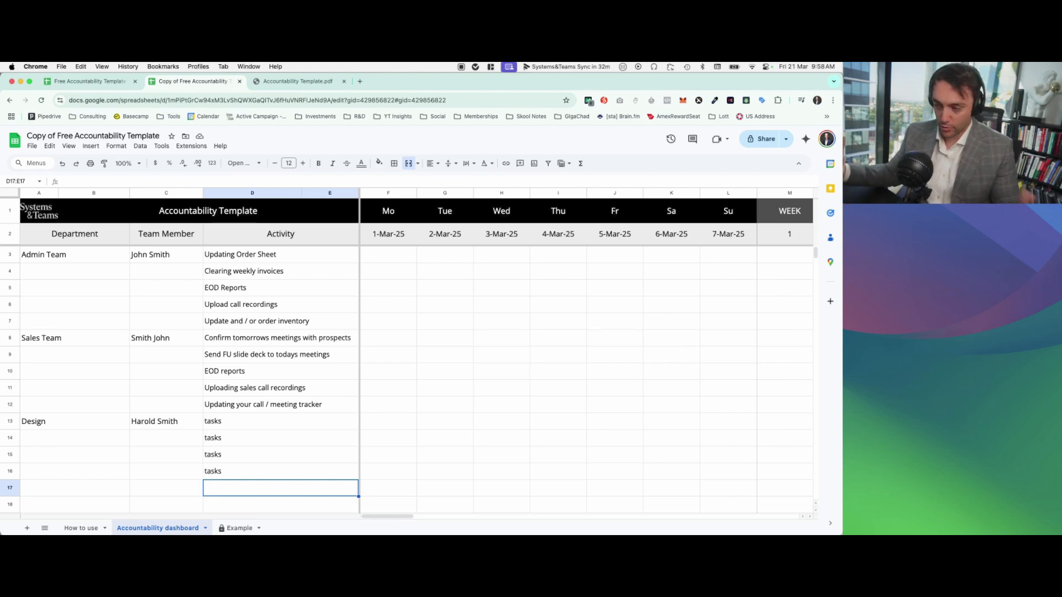
text(Daily ep)
text(sts for abc)
text(abc)
text( project)
click(389, 439)
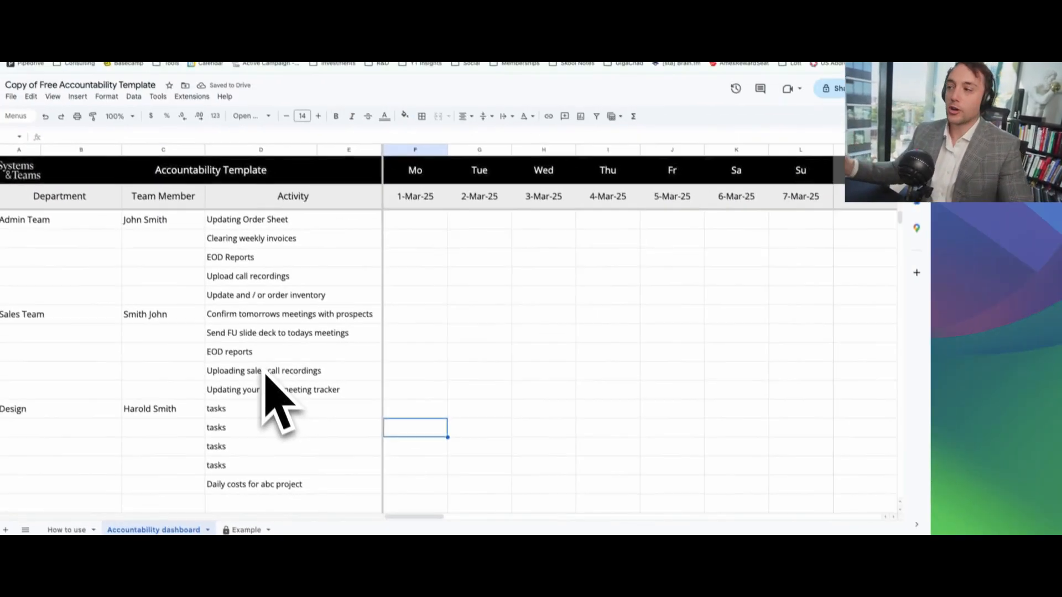
click(83, 224)
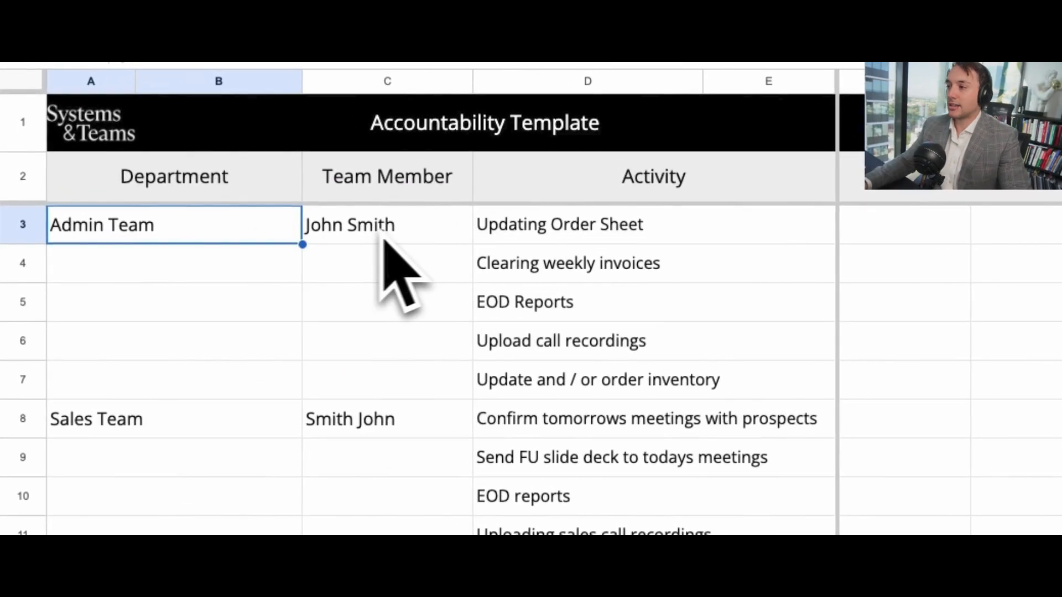
drag(586, 224, 668, 387)
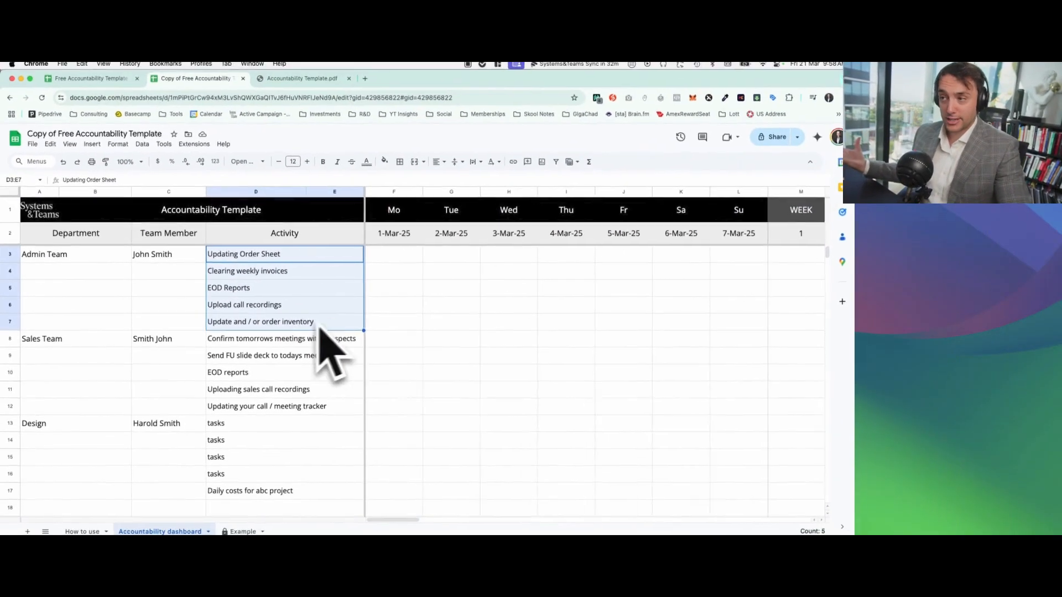
click(431, 283)
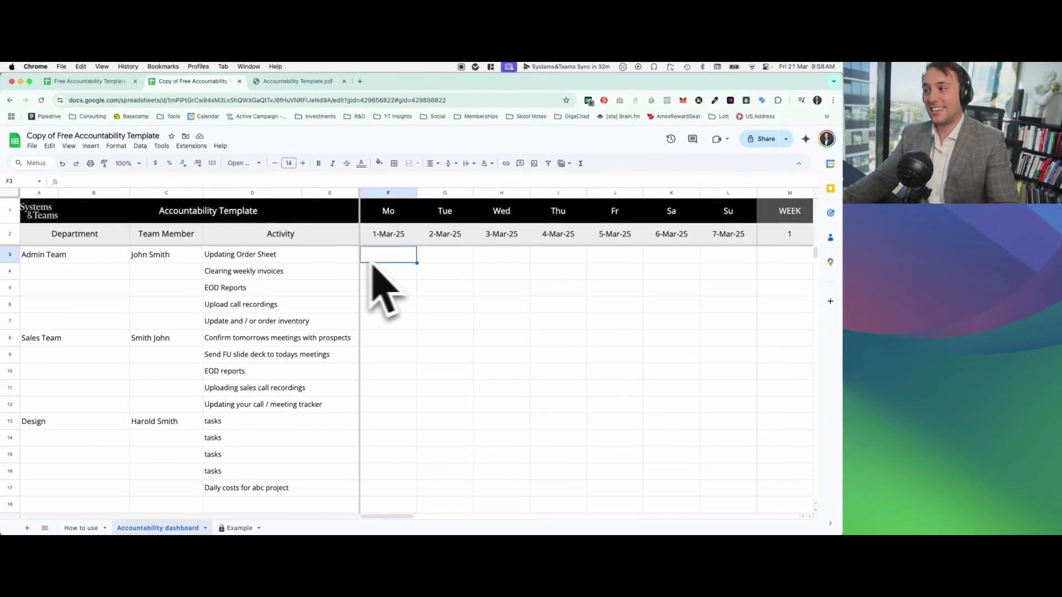
click(182, 258)
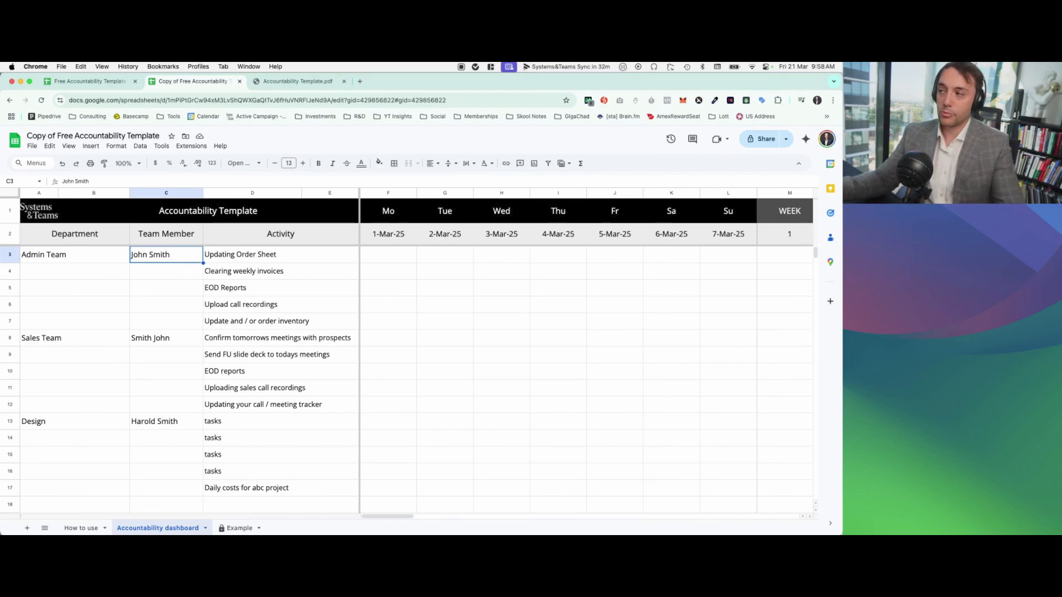
click(168, 193)
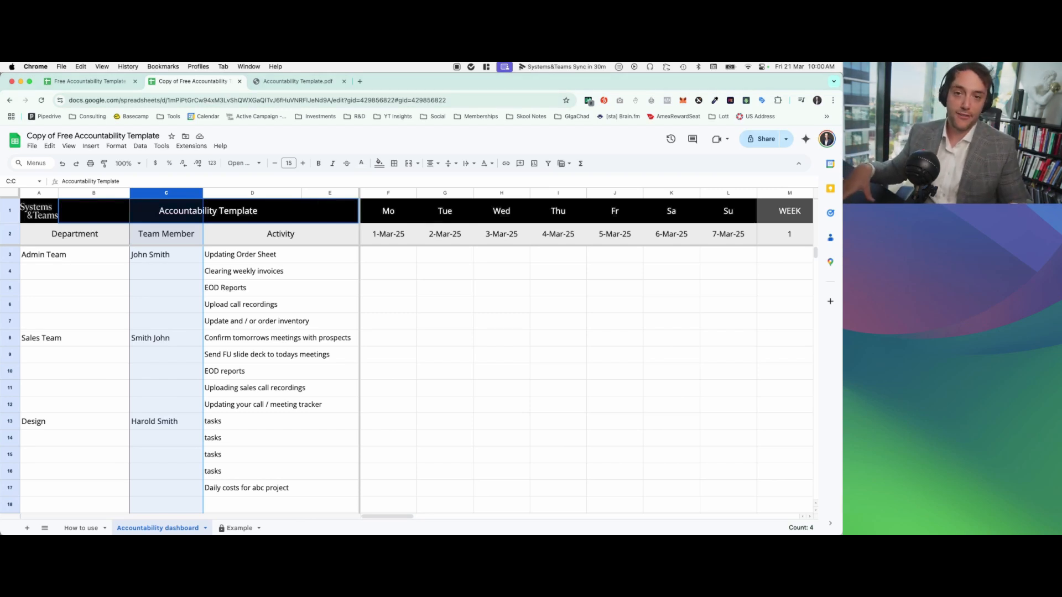
Step: Mark the "Updating Order Sheet" activity with "x" for Monday, 1-Mar-25
click(404, 259)
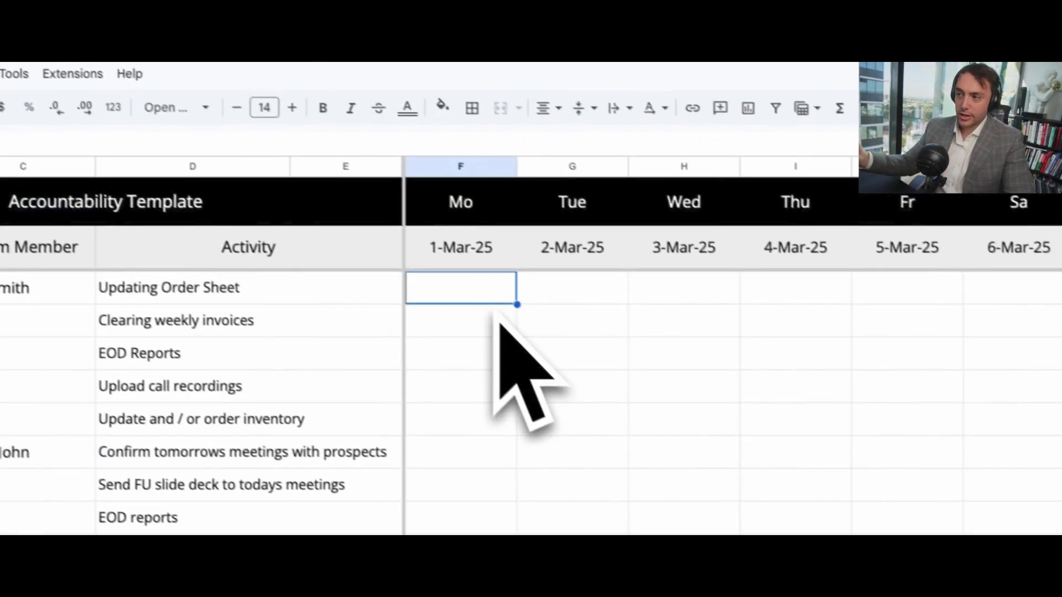
text(x)
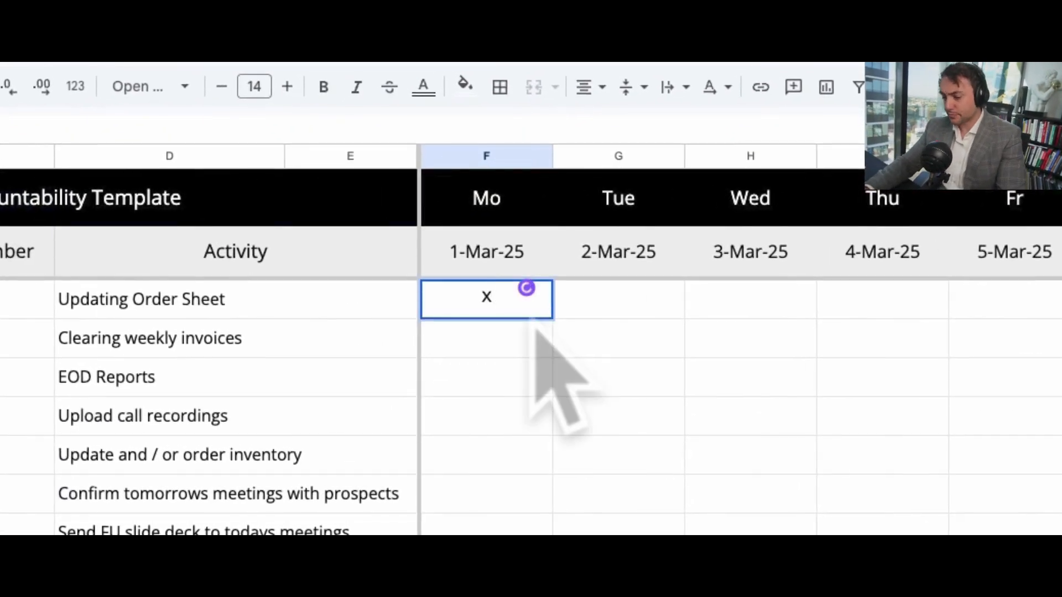
key(Return)
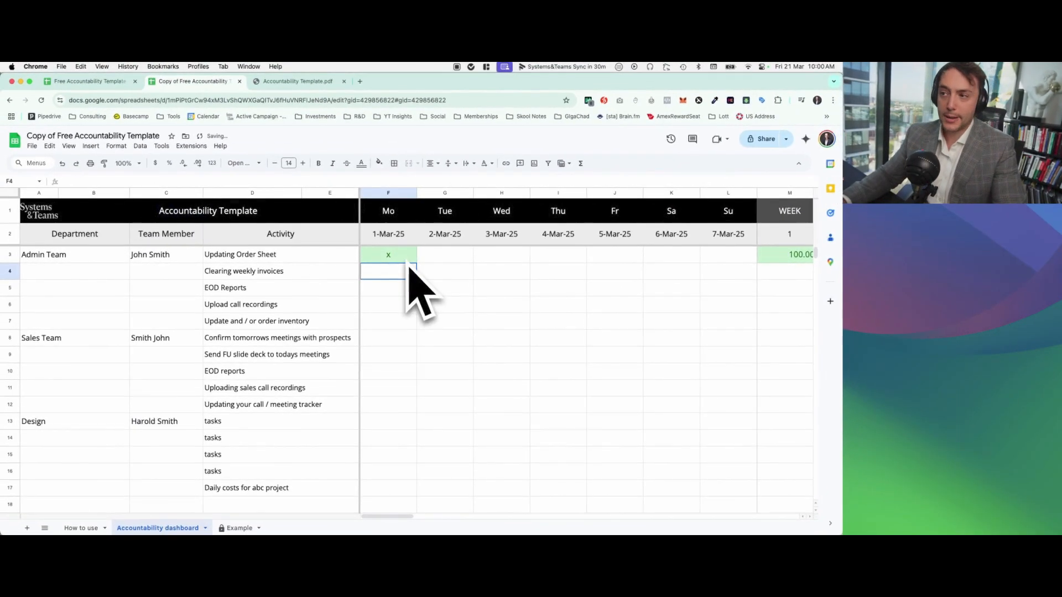
Step: Check the week 1 percentage for the first activity and in the Accountability Performance Value row
scroll(562, 268, right, 2)
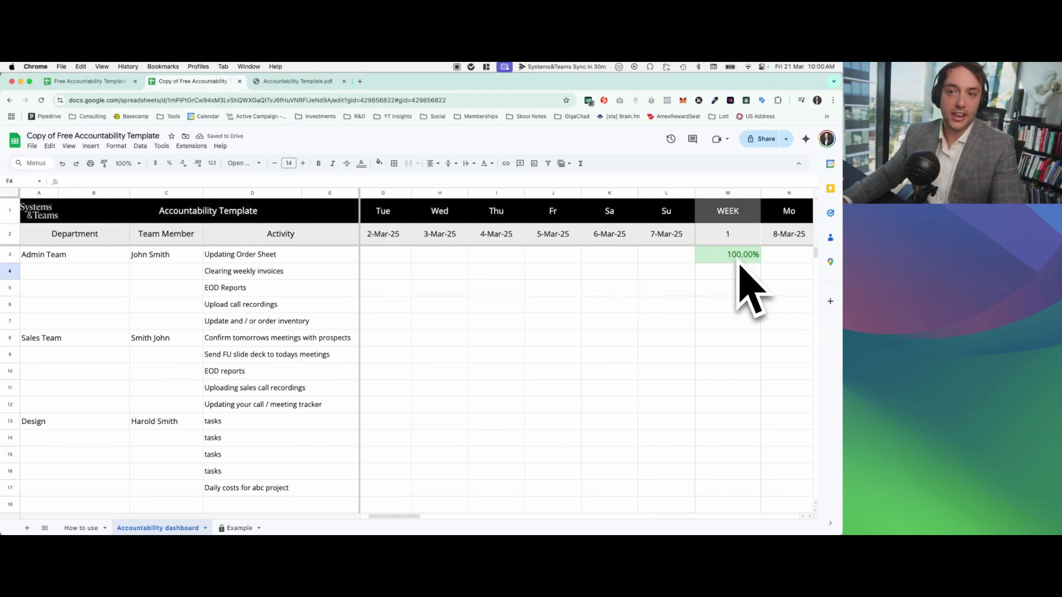
drag(209, 257, 514, 261)
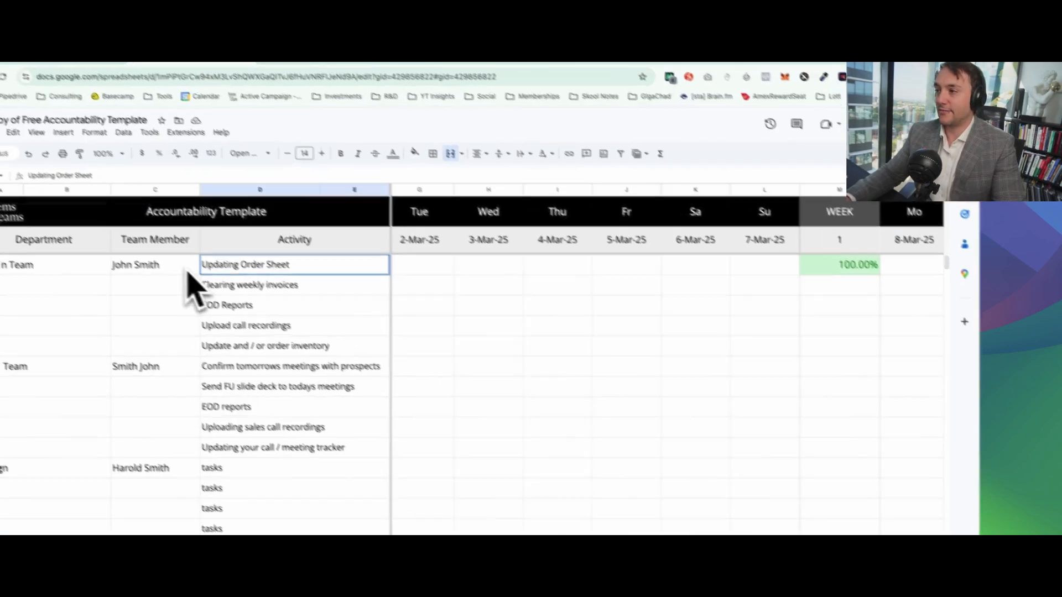
drag(515, 320, 868, 198)
scroll(918, 212, down, 4)
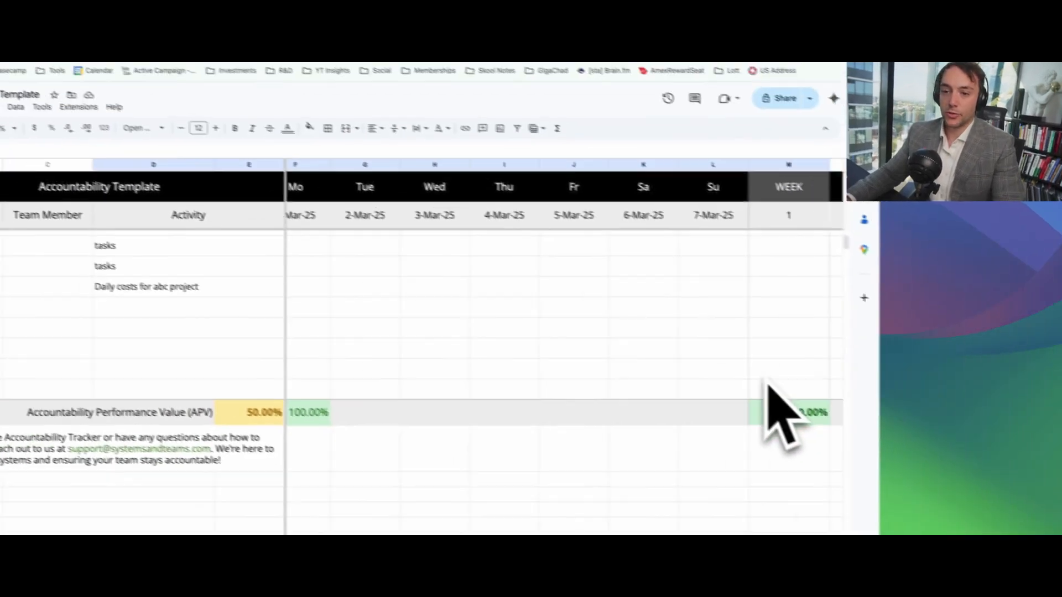
click(774, 406)
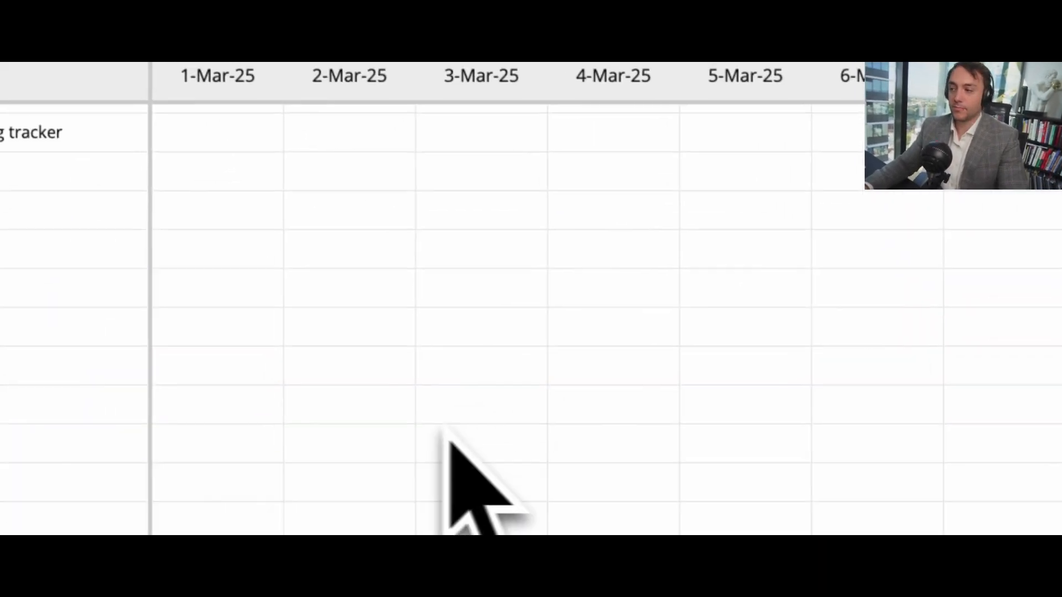
scroll(444, 431, up, 3)
Step: For 1-Mar-25, mark the Admin Team activities in rows 4 to 6 with "x" and "Update and / or order inventory" with "-"
click(248, 160)
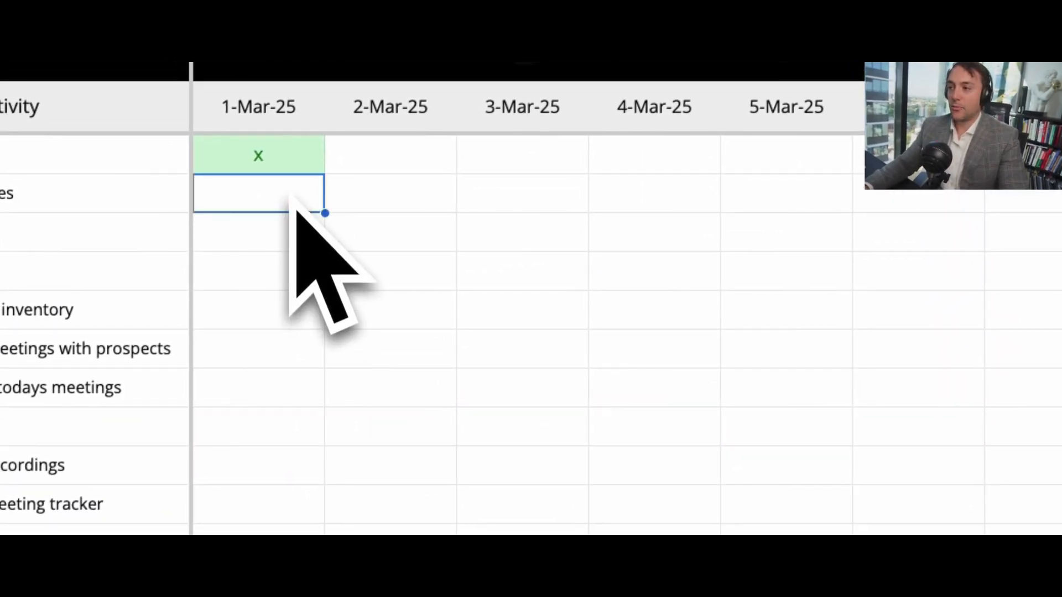
text(x)
key(Return)
text(x)
key(Return)
text(x)
key(Return)
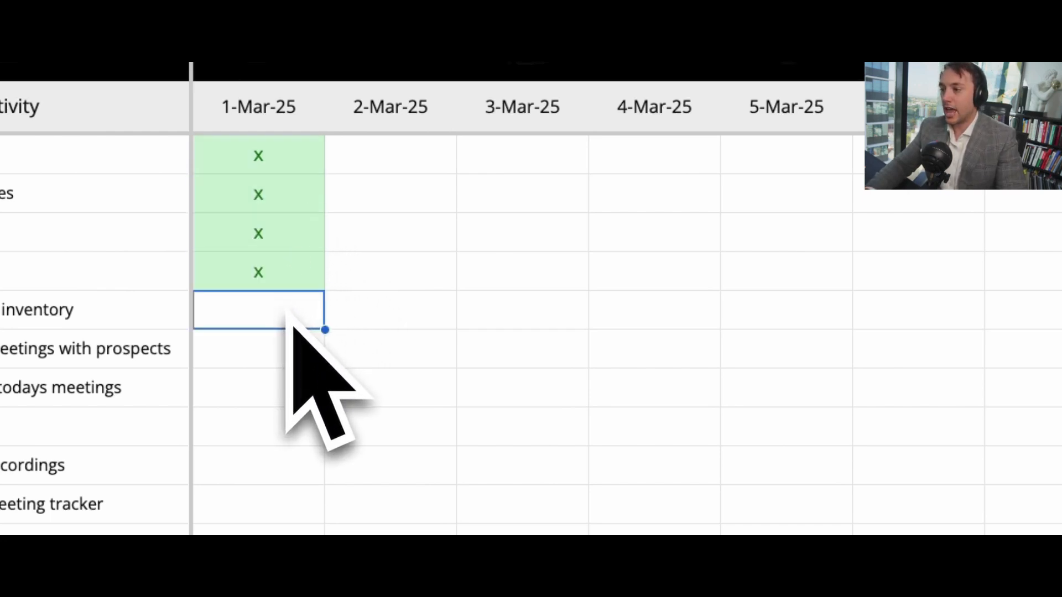
text(-)
key(Tab)
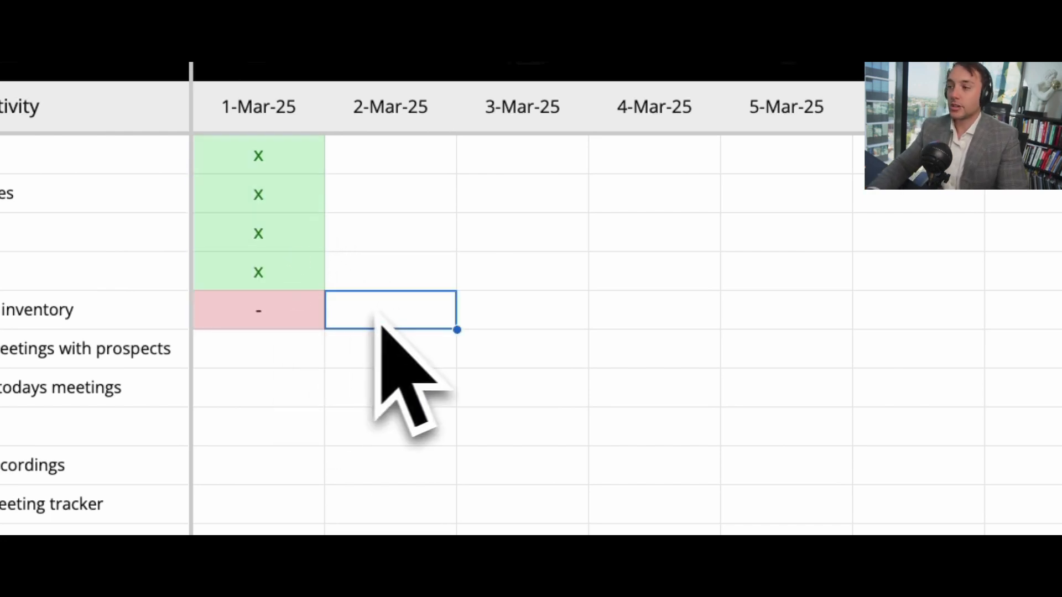
Step: Enter "x" for Updating Order Sheet on 2-Mar-25, Clearing weekly invoices on 3-Mar-25, and EOD Reports and Upload call recordings on 4-Mar-25
click(424, 164)
text(x)
click(503, 196)
text(x)
click(636, 232)
text(x)
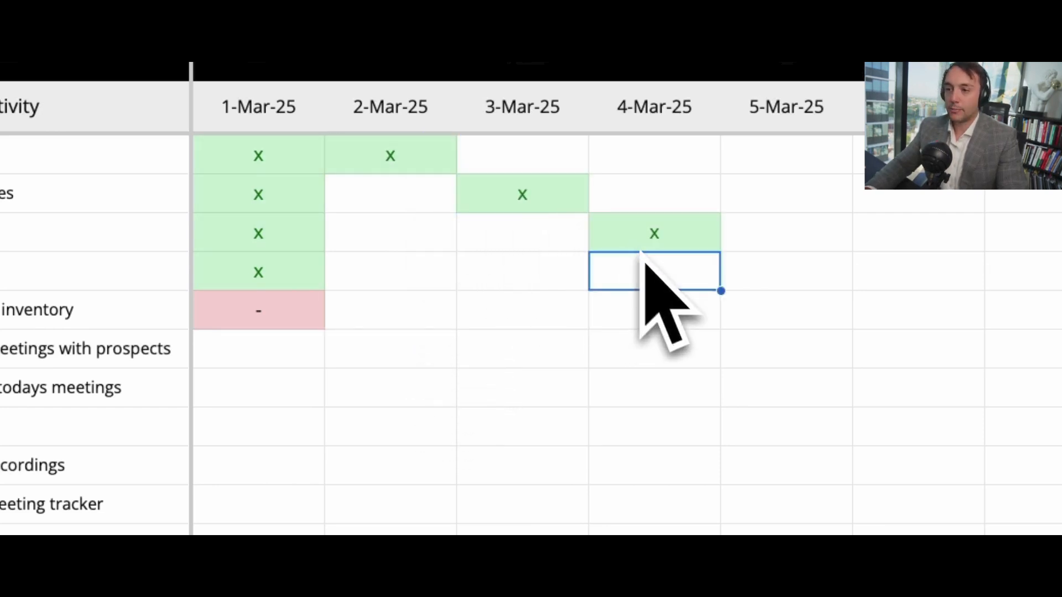
text(x)
Step: Enter "x" for Updating Order Sheet on 4, 5 and 7 March, Clearing weekly invoices on 5 and 6 March, and Upload call recordings on 6 March
click(703, 166)
text(x)
click(760, 168)
text(x)
click(788, 205)
text(x)
click(893, 277)
text(x)
click(900, 211)
text(x)
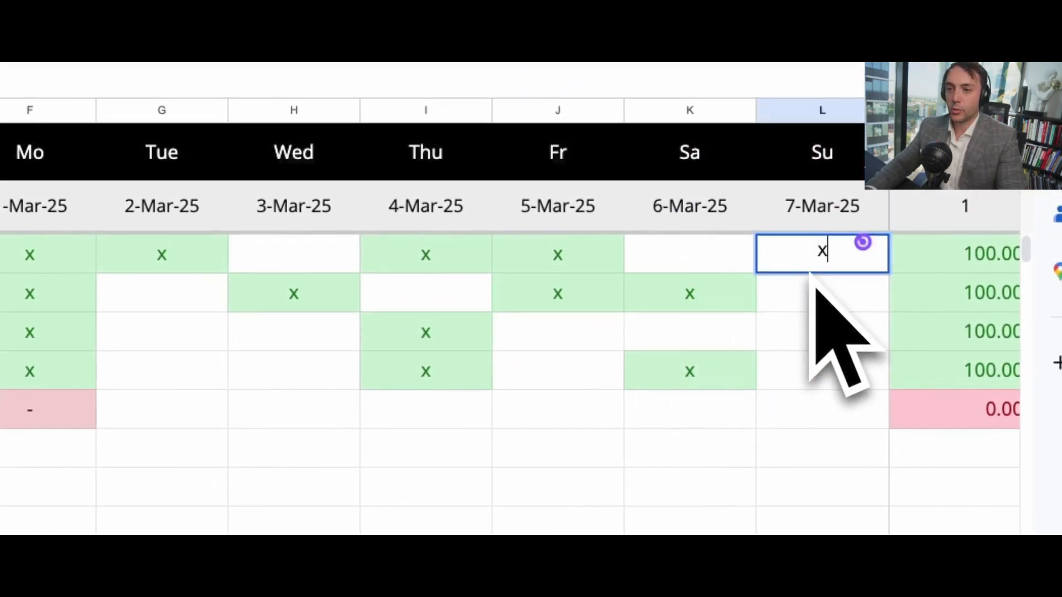
click(714, 260)
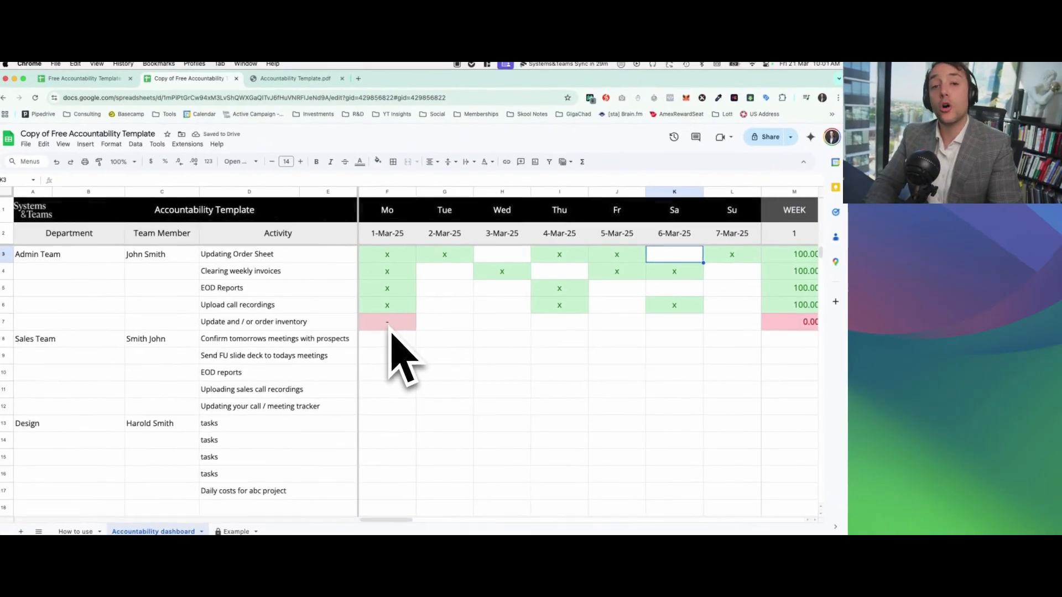
Step: Enter "-" for Update and / or order inventory on 2 and 3 March, and for Upload call recordings and EOD Reports on 3 March
click(428, 324)
text(-)
key(Up)
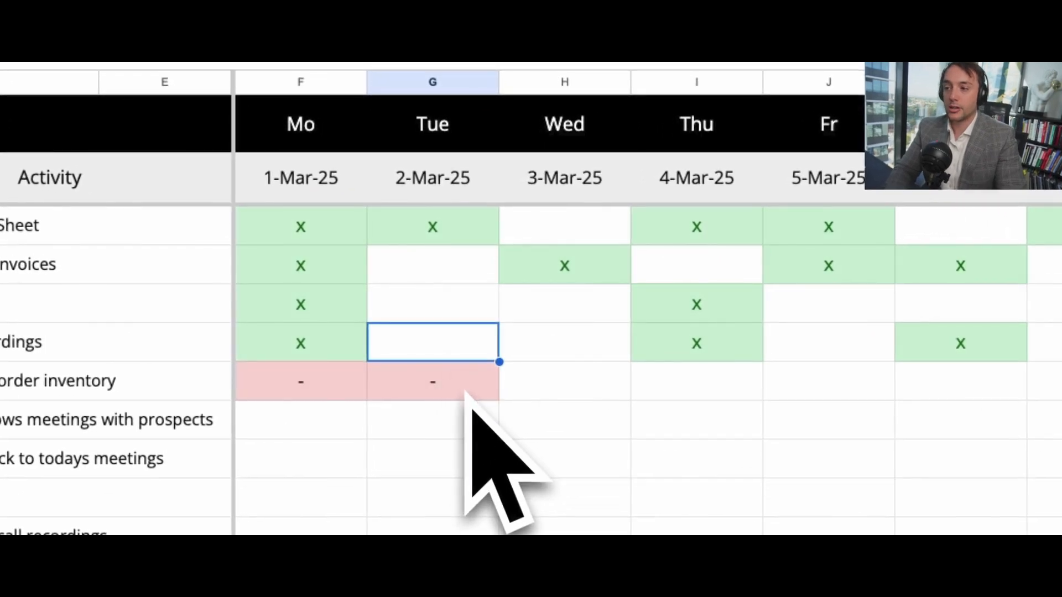
click(572, 382)
text(-)
key(Up)
text(-)
key(Up)
Step: Mark Clearing weekly invoices with "-" for 2-Mar-25 and Updating Order Sheet with "-" for 3-Mar-25
text(-)
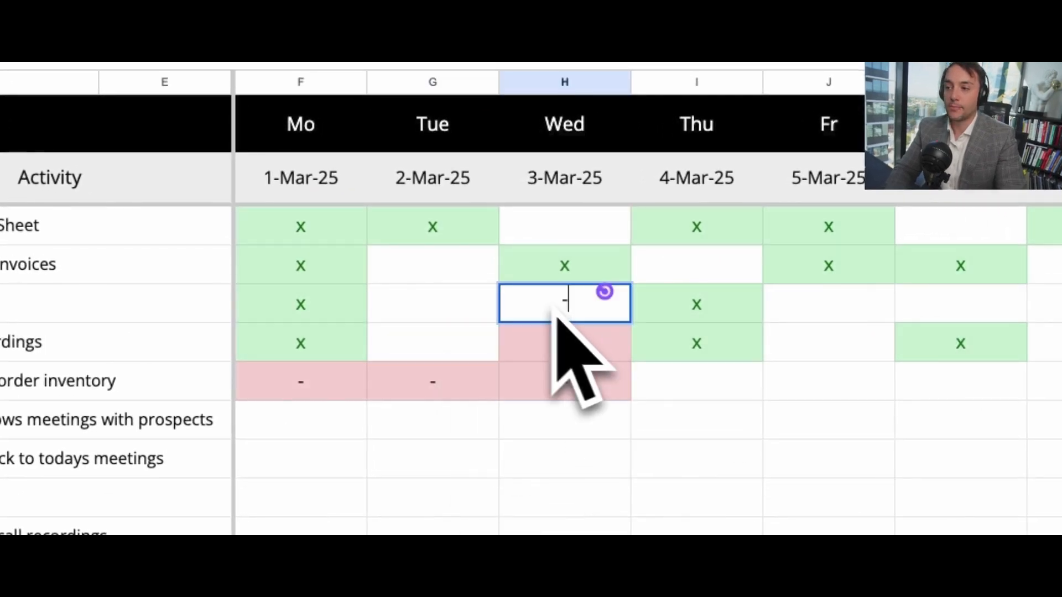
click(472, 277)
text(-)
click(570, 235)
text(-)
click(700, 264)
Step: Examine the Upload call recordings marks across week 1 and the daily values in the Accountability Performance Value row
click(459, 348)
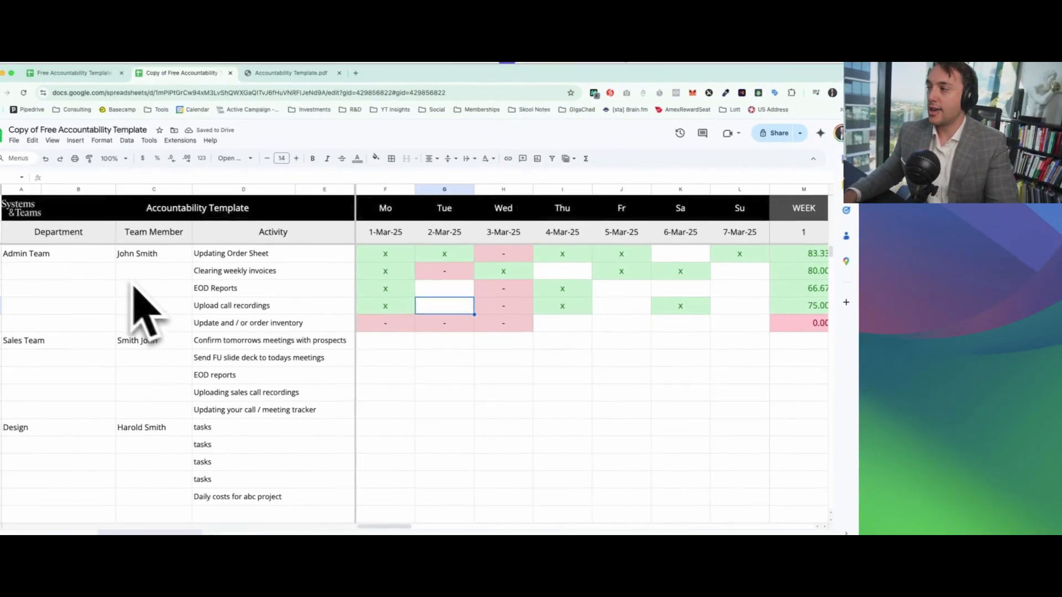
click(133, 257)
drag(421, 323, 720, 324)
click(648, 307)
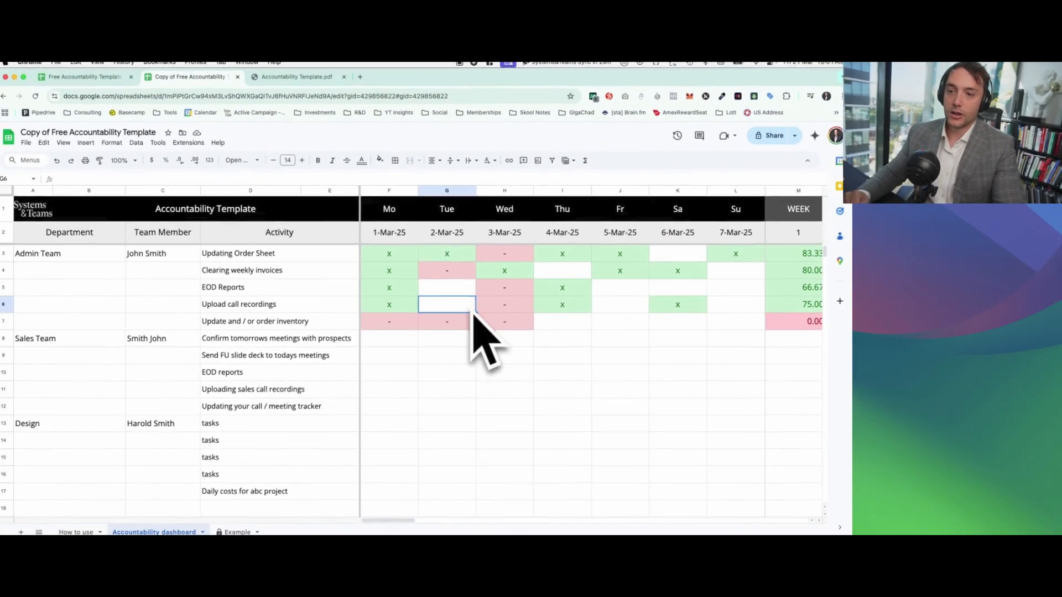
click(508, 307)
drag(414, 311, 816, 312)
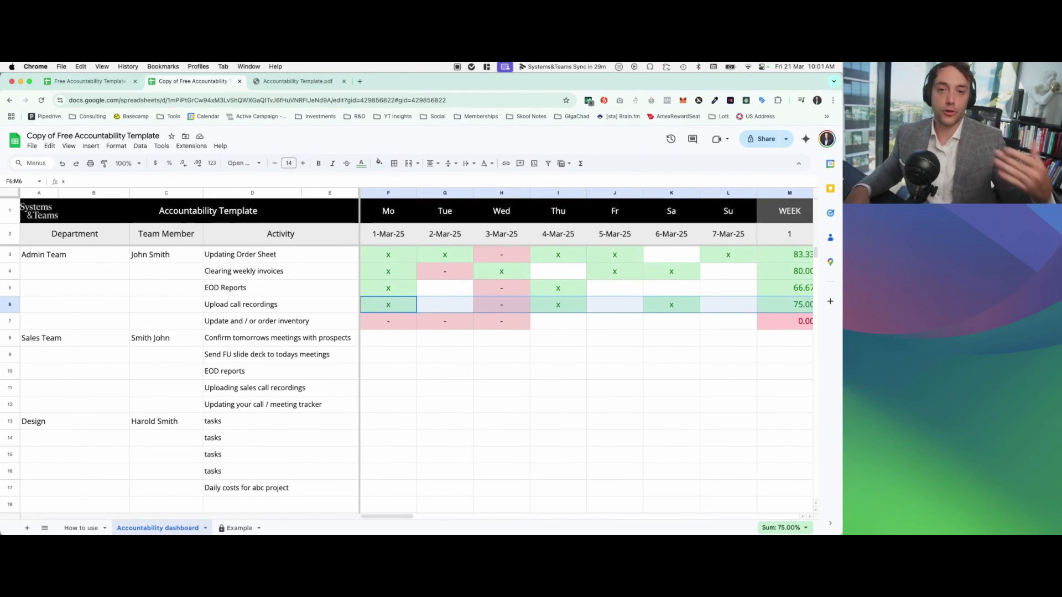
scroll(763, 356, down, 4)
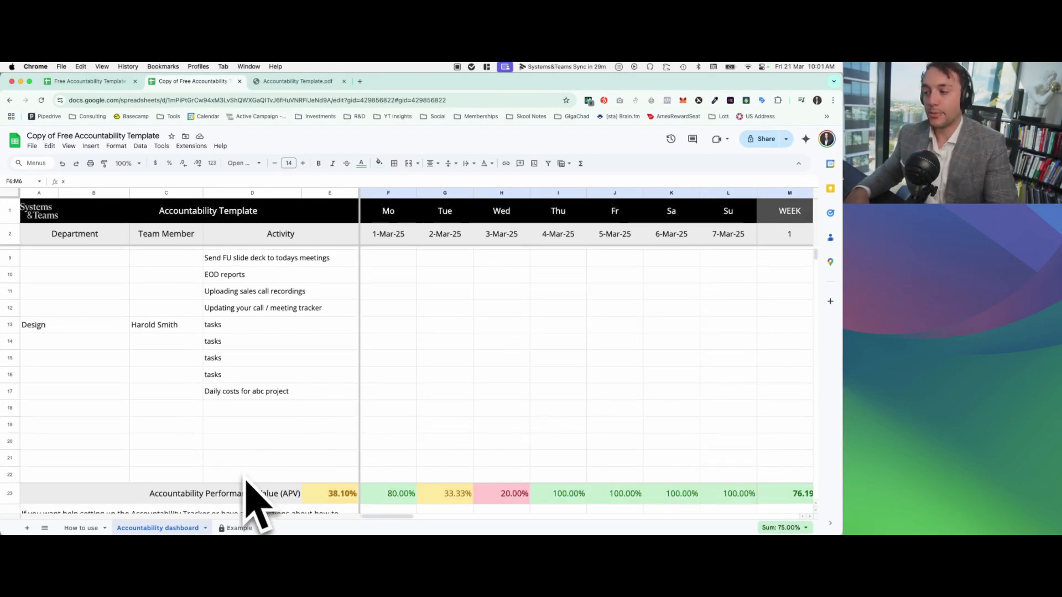
scroll(442, 448, up, 4)
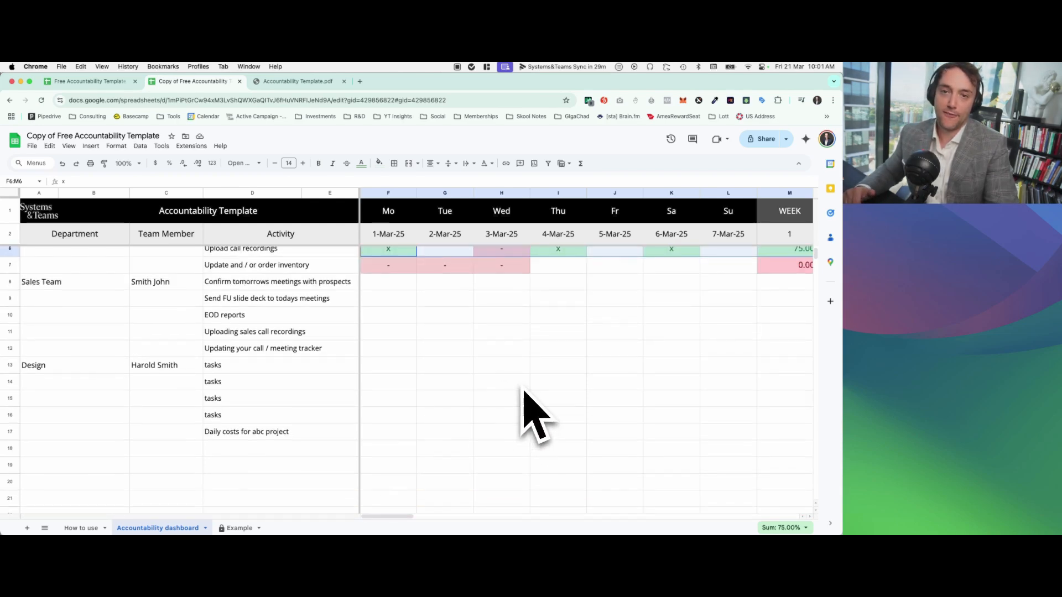
Step: Mark Upload call recordings with "-" for 2-Mar-25, check its week 1 percentage, and clear the mark
click(467, 308)
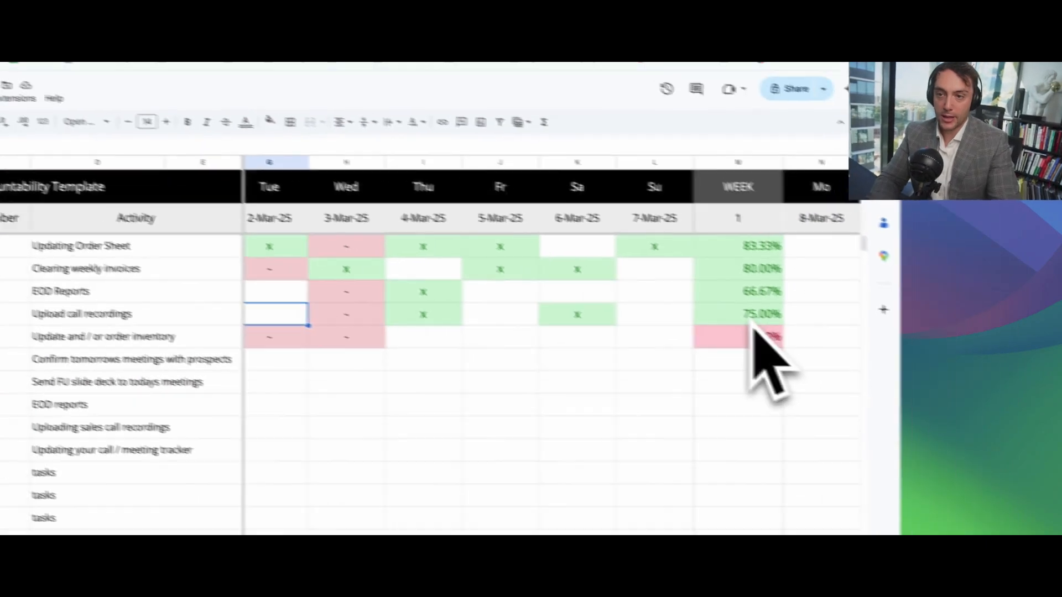
text(-)
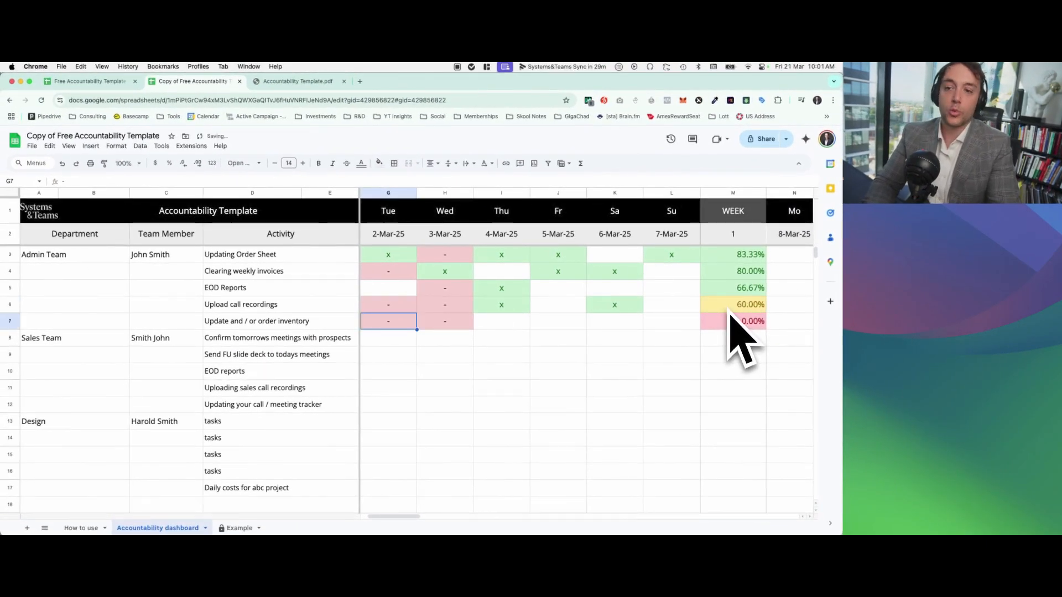
scroll(739, 332, left, 2)
click(446, 307)
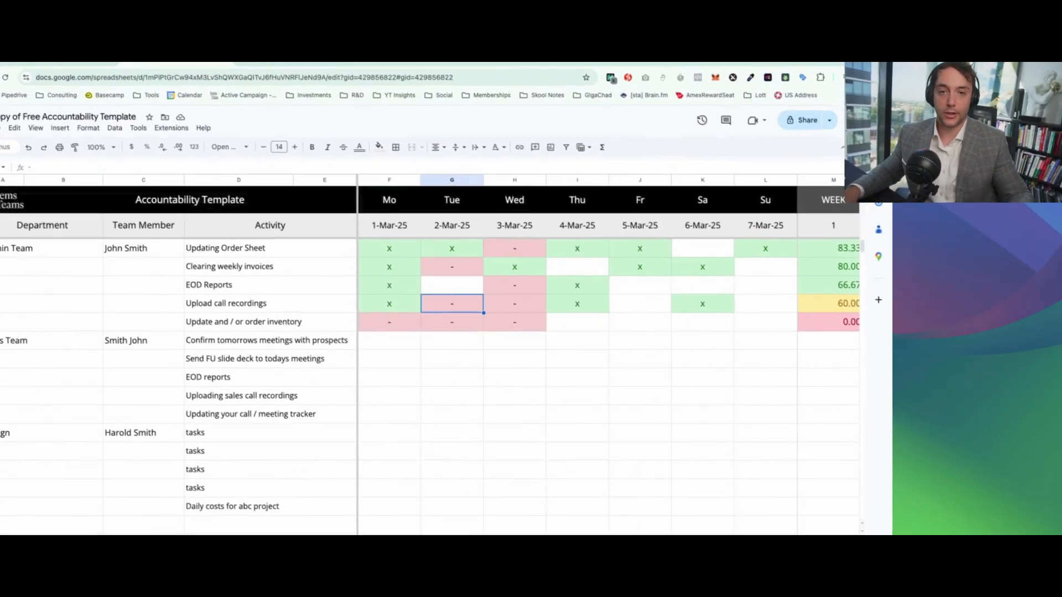
key(Delete)
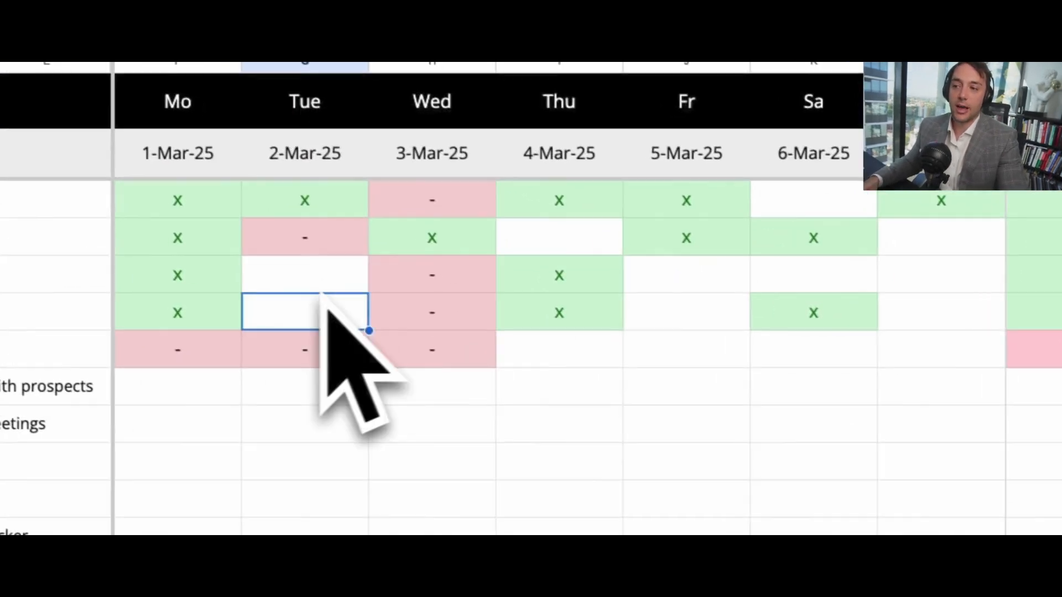
Step: For 5-Mar-25, mark the Admin Team's EOD Reports with "-" and Update and / or order inventory with "x"
click(600, 289)
text(-)
click(670, 356)
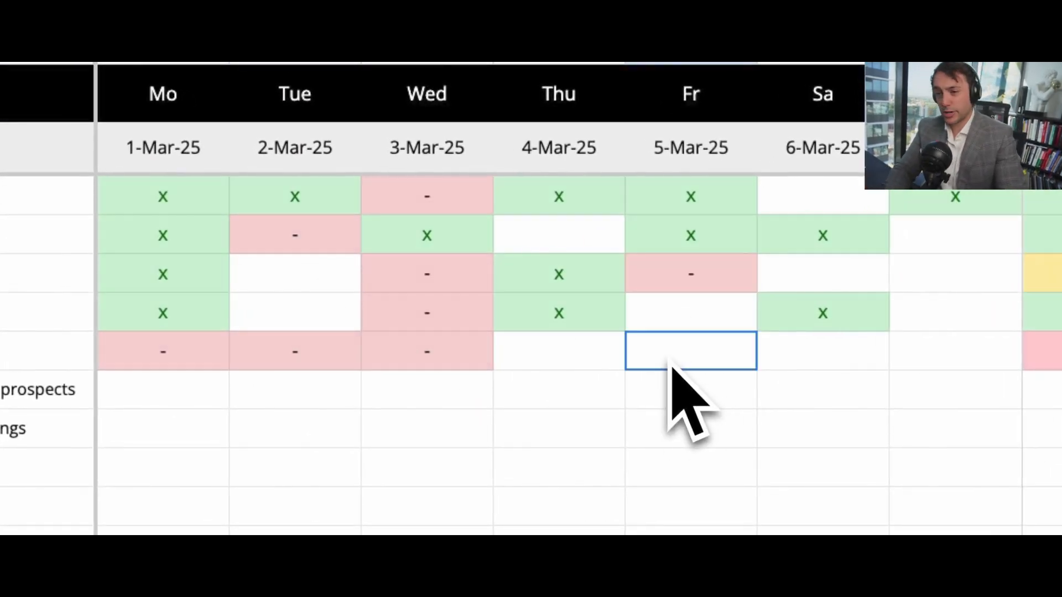
text(x)
key(Tab)
Step: For 7-Mar-25, mark the Admin Team's EOD Reports with "-" and Update and / or order inventory with "x"
click(951, 285)
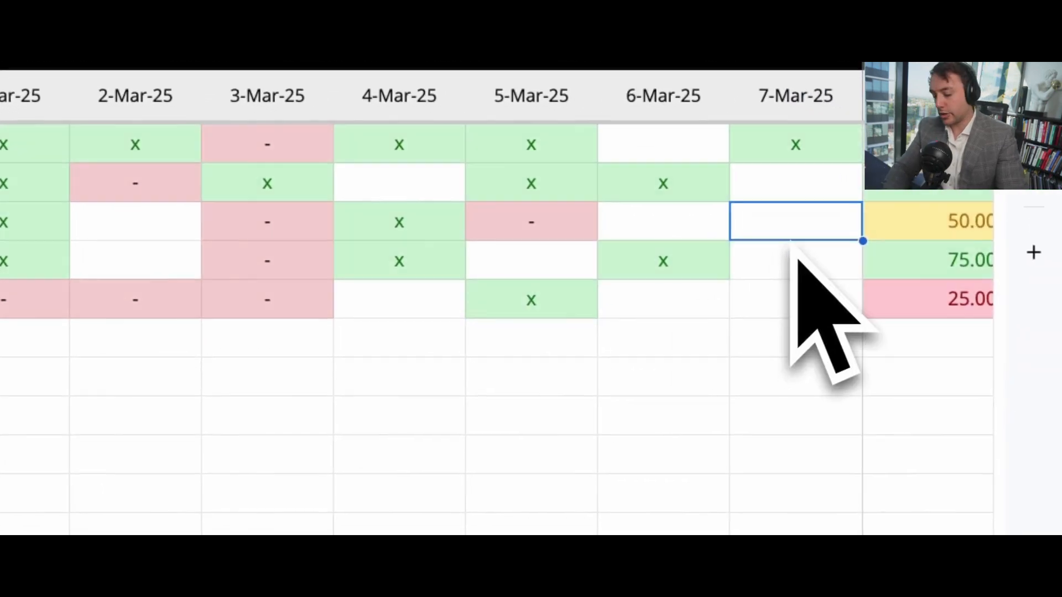
text(-)
click(797, 271)
click(798, 301)
text(x)
click(806, 348)
Step: Review the daily marks and week 1 percentages of the Updating Order Sheet and Clearing weekly invoices rows
scroll(806, 350, right, 2)
scroll(805, 353, left, 1)
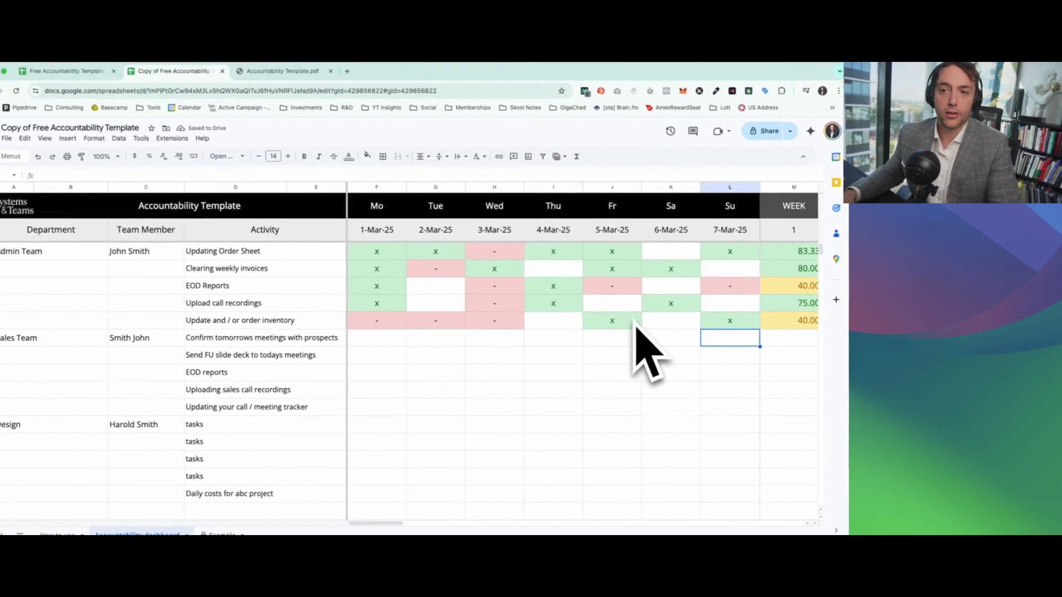
key(super+minus)
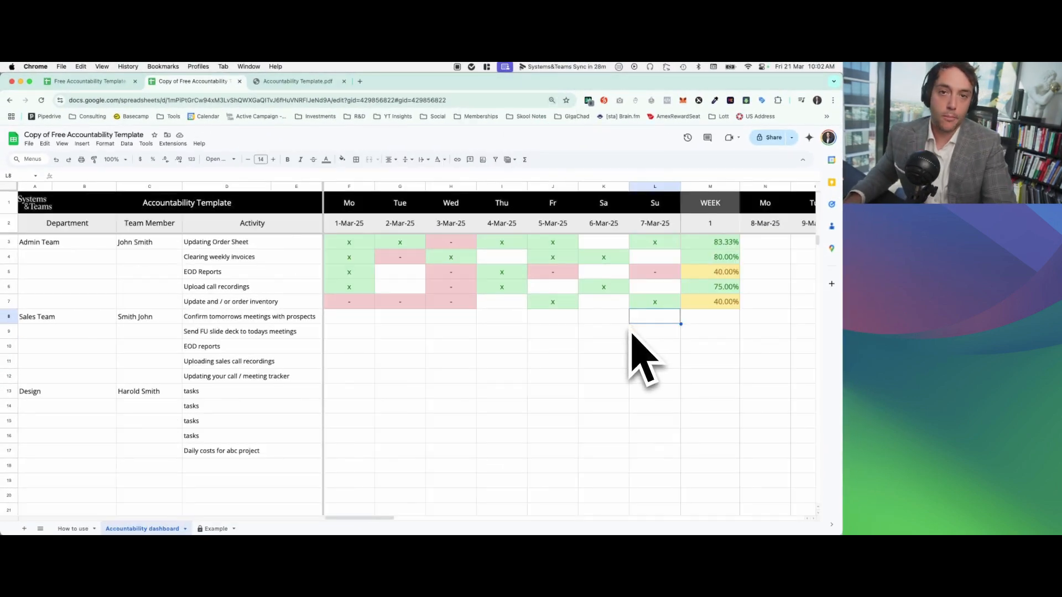
drag(261, 244, 690, 247)
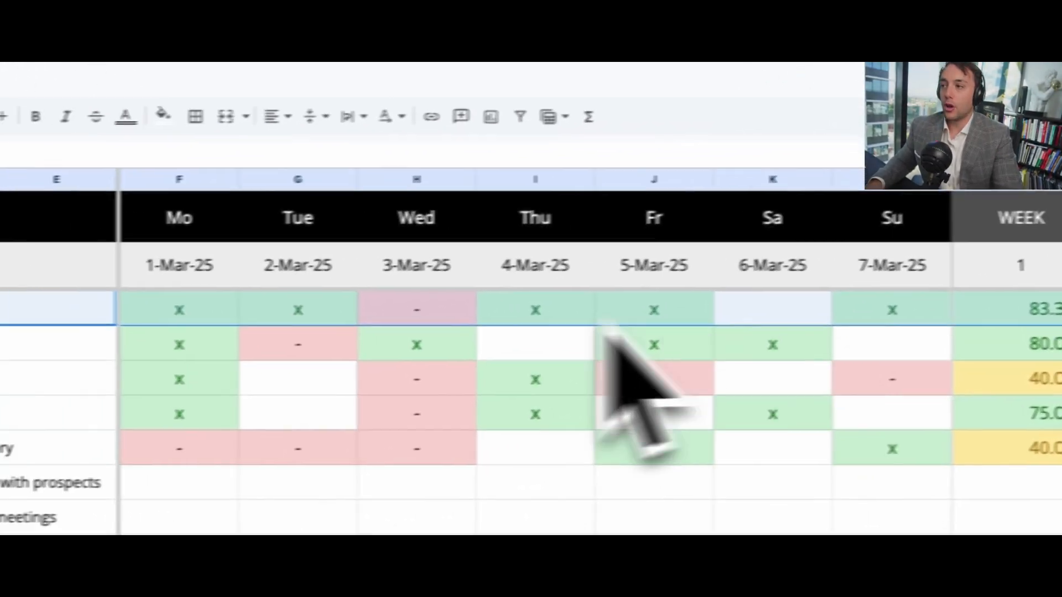
drag(11, 348, 997, 347)
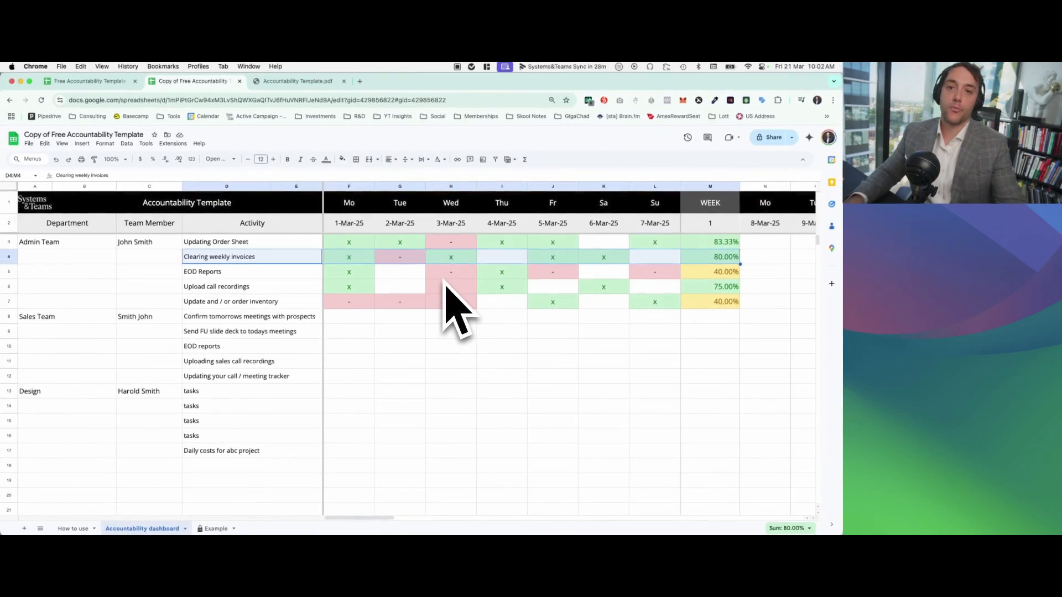
click(550, 276)
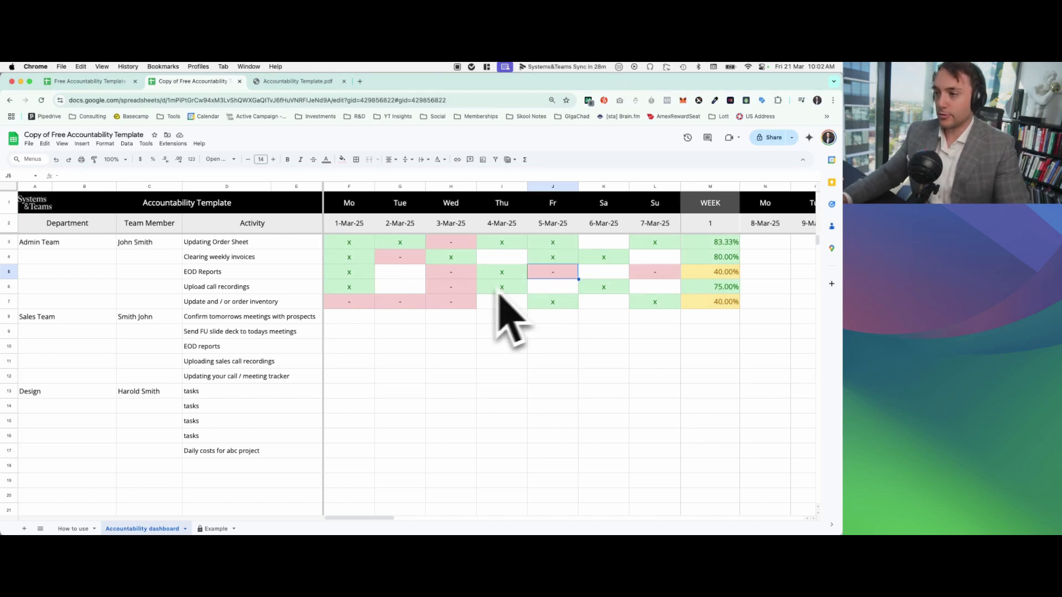
Step: Enter "x" for Confirm tomorrows meetings with prospects on 1-Mar-25, Send FU slide deck on 2-Mar-25, and the Sales Team's EOD reports on 3-Mar-25
click(354, 316)
text(x)
click(398, 332)
text(x)
click(437, 347)
Step: Mark the Sales Team activities in rows 10 to 12 with "x" for both 4-Mar-25 and 5-Mar-25
text(x)
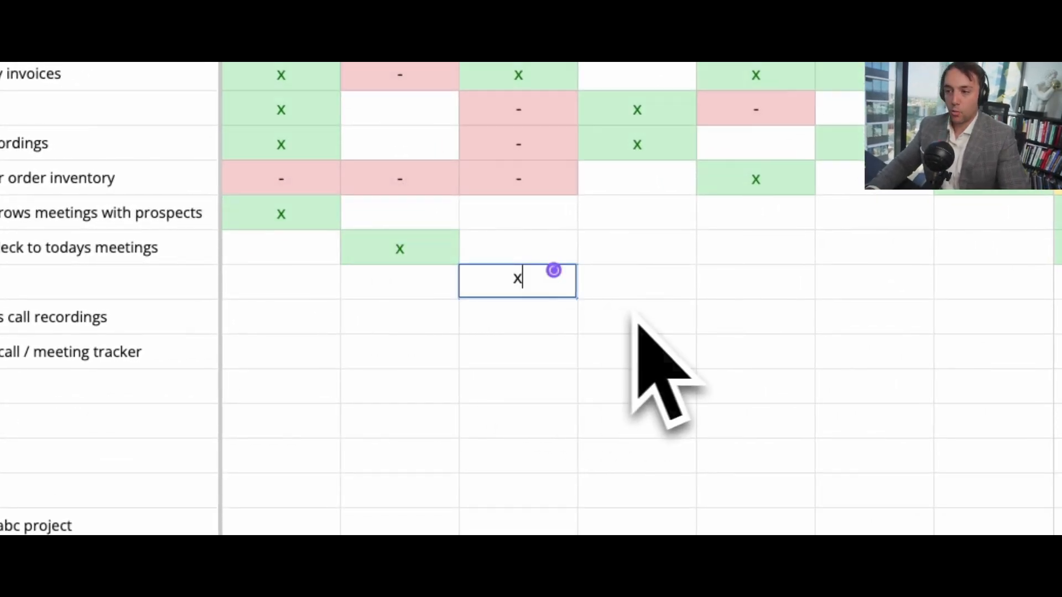
click(645, 292)
text(x)
click(705, 293)
text(x)
click(728, 319)
Step: Fill more of the Sales Team's empty day cells in week 1, marking one with "x" and several others with "-"
text(x)
click(658, 322)
text(x)
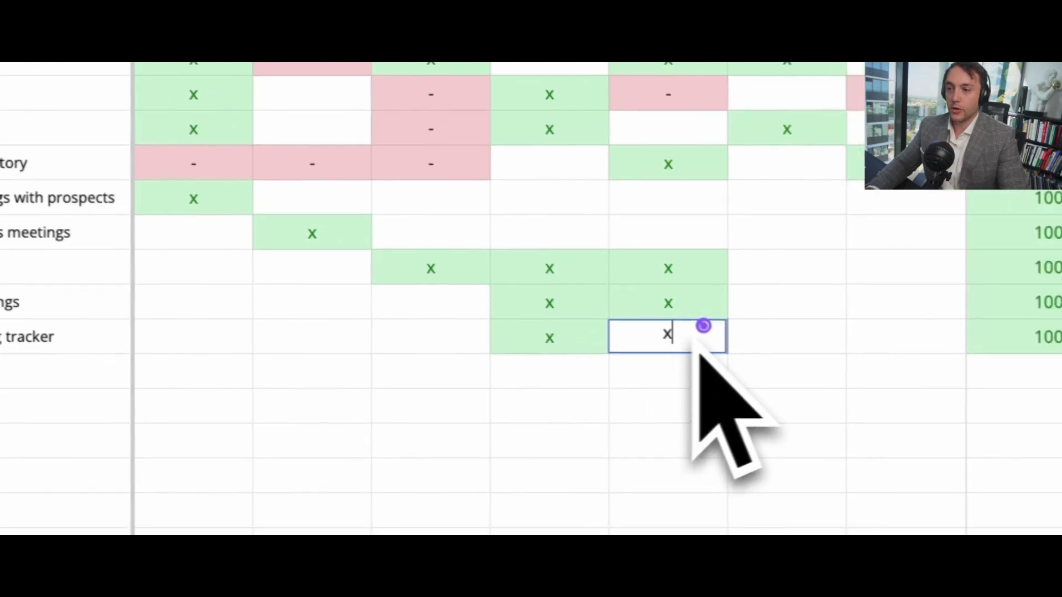
click(752, 308)
text(x)
click(779, 277)
text(--)
click(699, 189)
text(-)
click(610, 211)
click(682, 247)
text(-)
key(Tab)
click(586, 215)
text(-)
click(464, 217)
click(449, 183)
text(-)
click(663, 385)
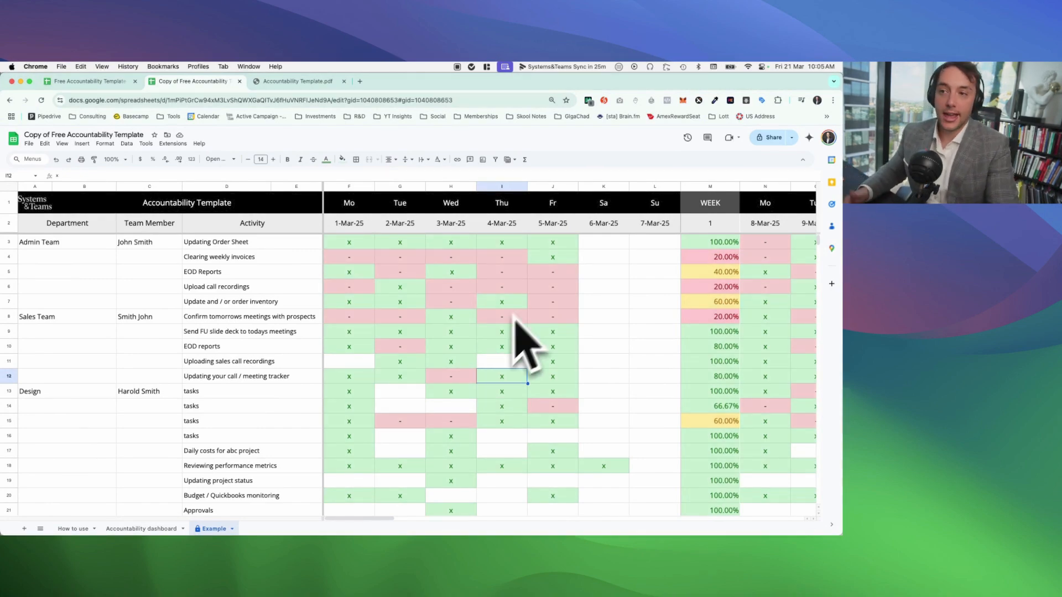
Step: In the Example sheet, examine the empty Saturday and Sunday columns for 6-Mar-25 and 7-Mar-25
click(598, 245)
click(607, 258)
drag(608, 243, 631, 240)
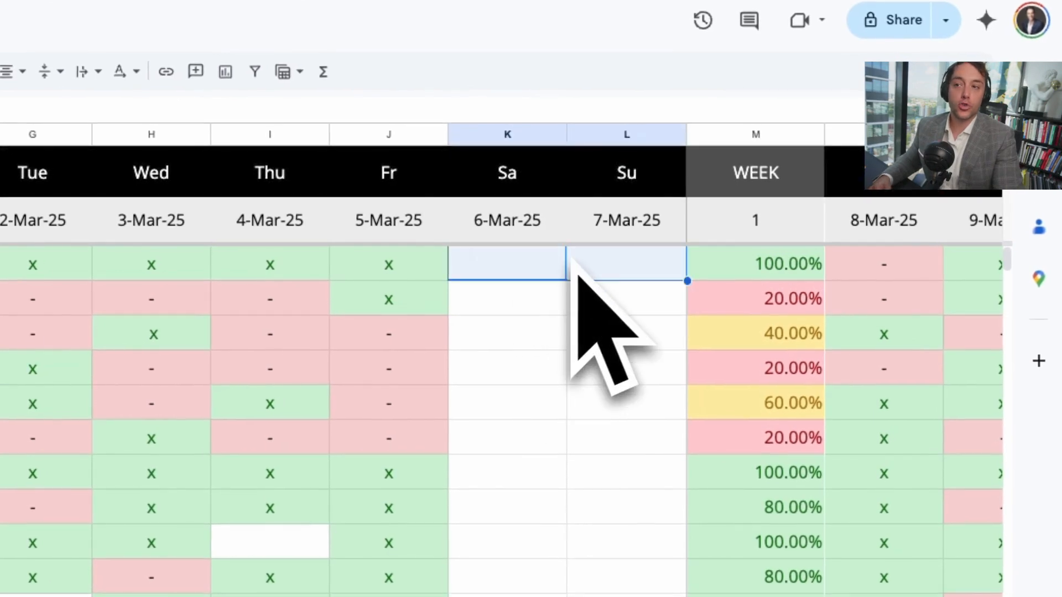
click(514, 136)
click(636, 136)
click(564, 293)
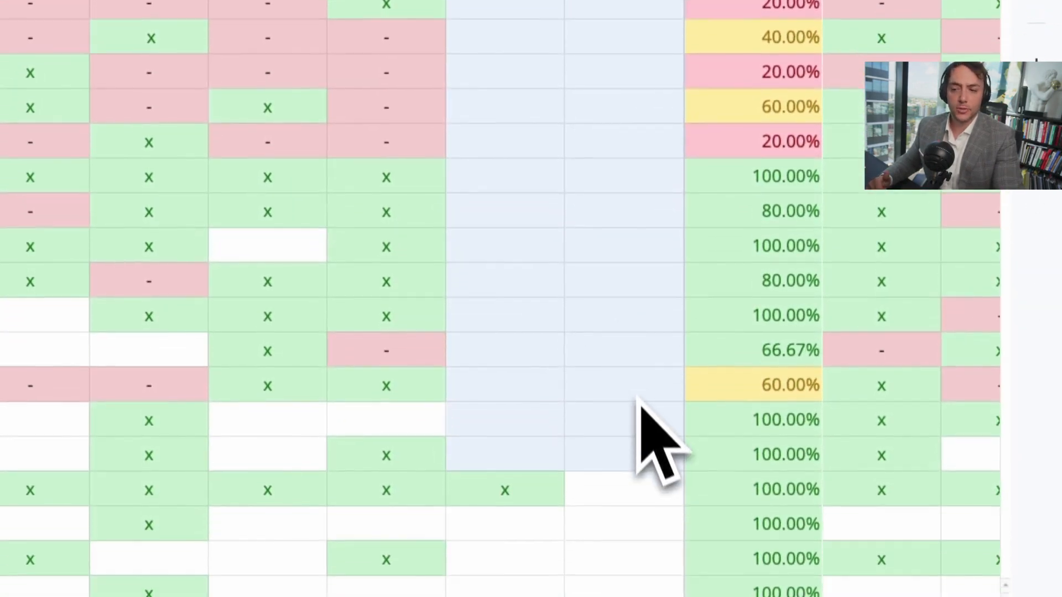
click(643, 438)
Step: Mark "Send FU slide deck to todays meetings" with "X" for 6-Mar-25 and "-" for 7-Mar-25
click(556, 476)
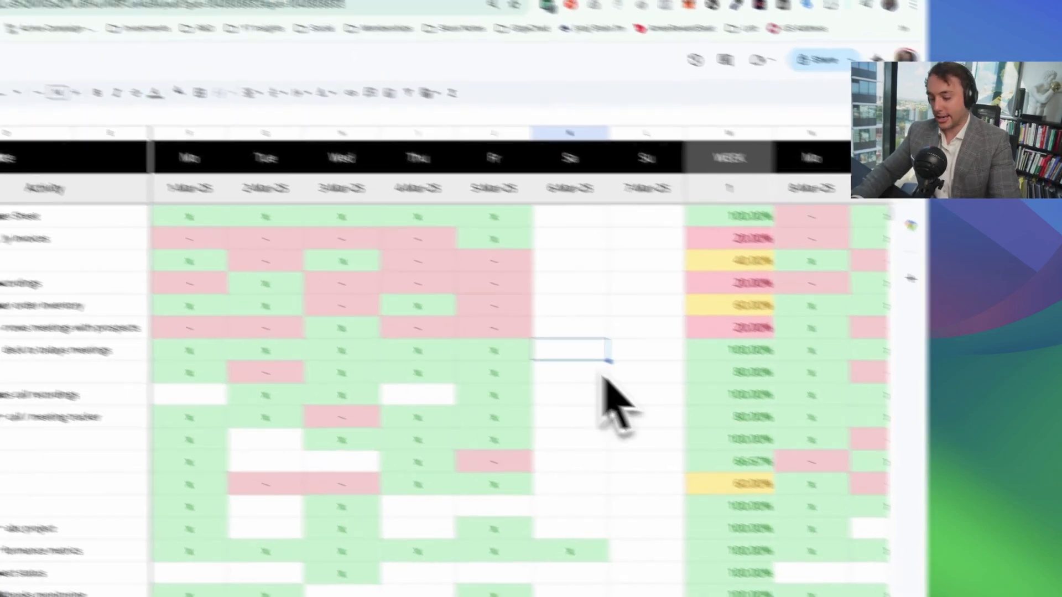
text(X)
key(Tab)
text(-)
click(560, 321)
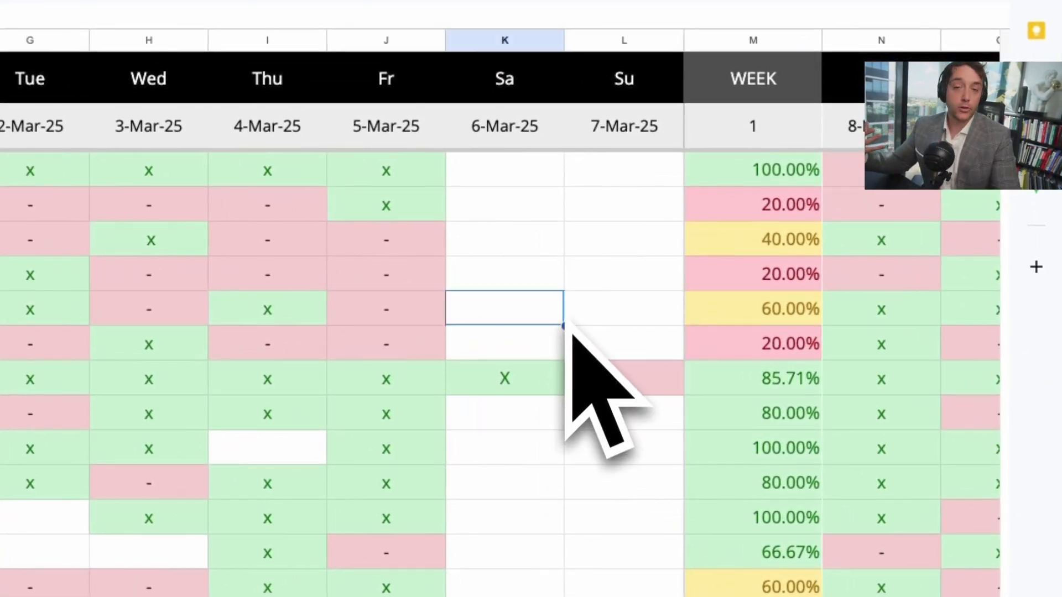
Step: Clear the Saturday and Sunday marks of the "Send FU slide deck to todays meetings" activity
click(517, 381)
key(Delete)
click(622, 384)
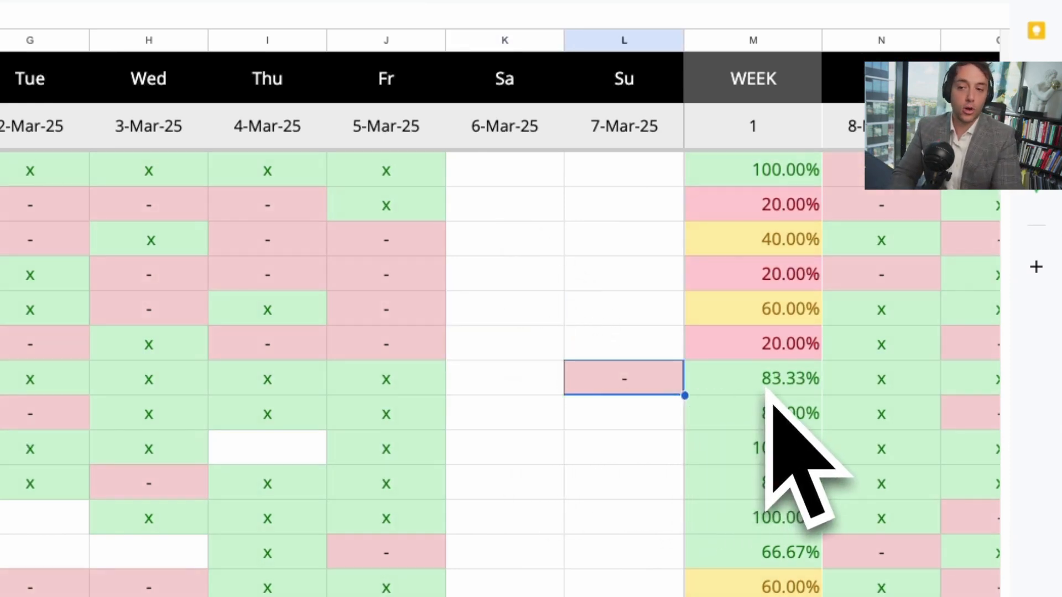
key(Delete)
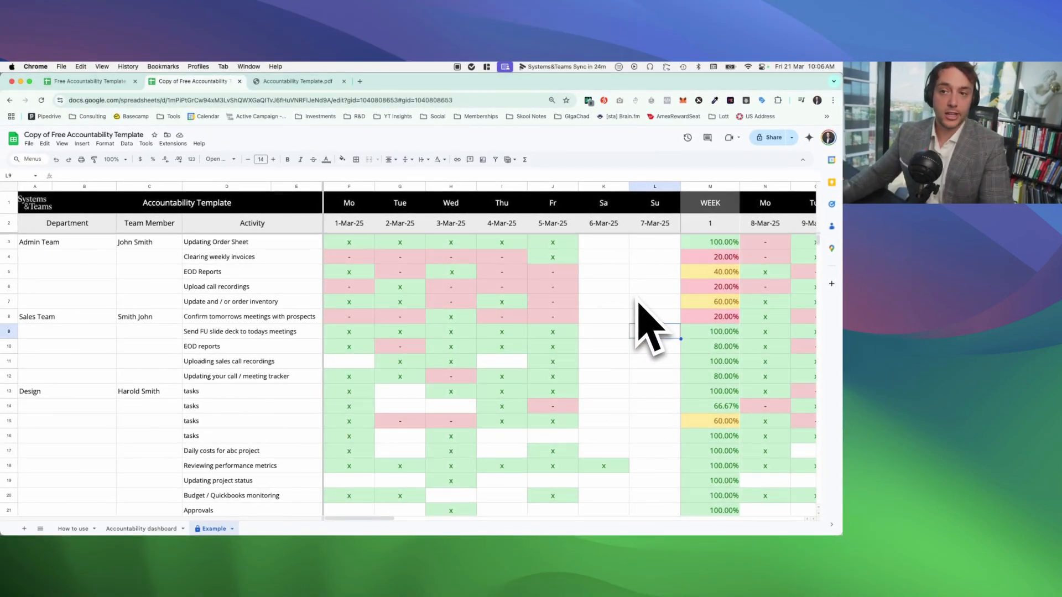
Step: Examine the daily marks and week 1 percentages of the first four Admin Team activities in the Example sheet
drag(207, 244, 710, 245)
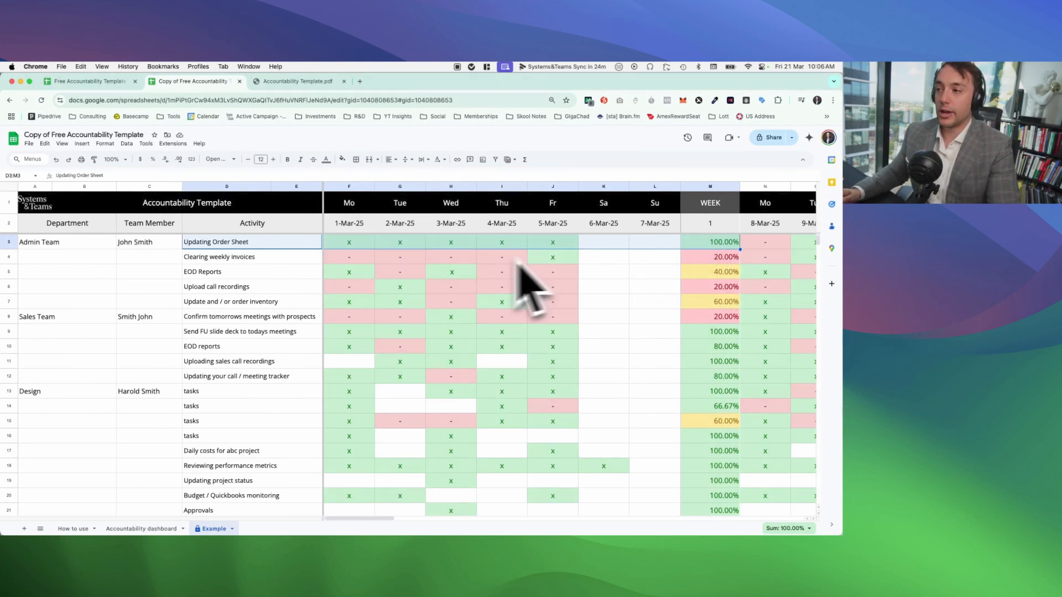
drag(260, 258, 441, 258)
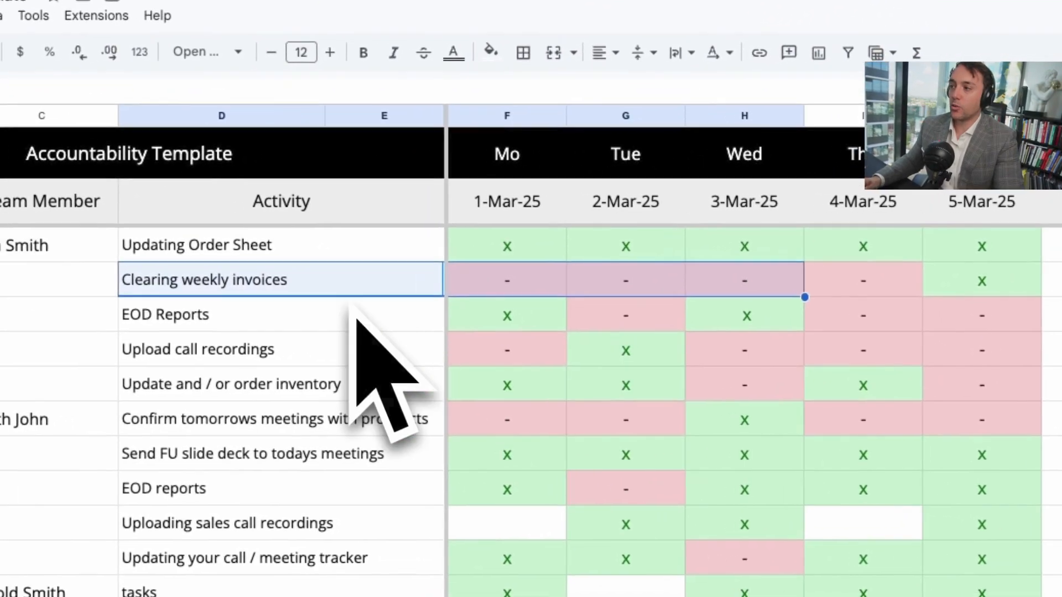
click(683, 288)
drag(492, 290, 1023, 291)
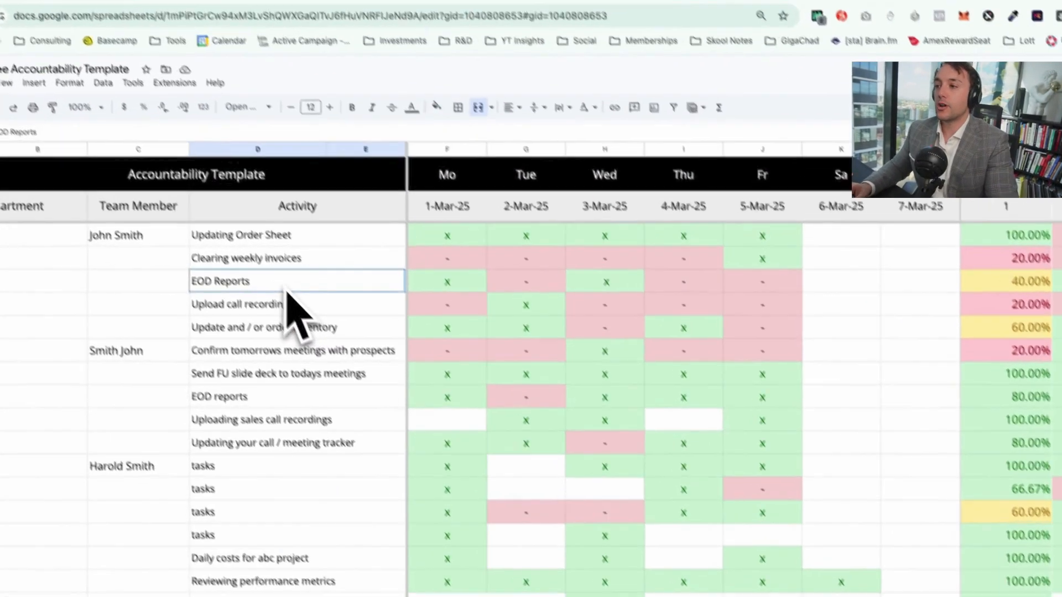
drag(255, 278, 712, 271)
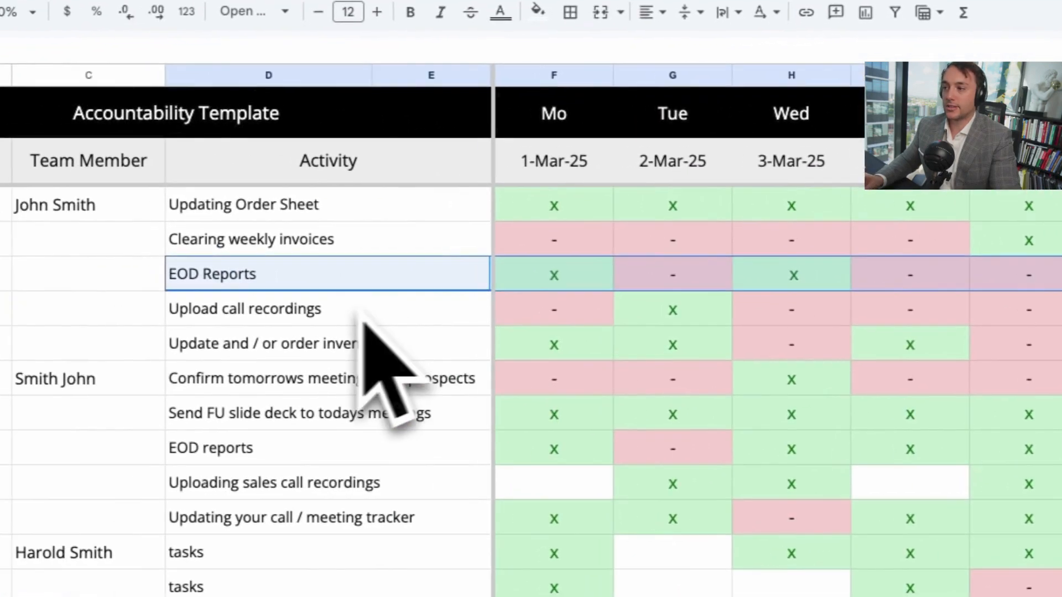
drag(349, 307, 969, 302)
click(741, 298)
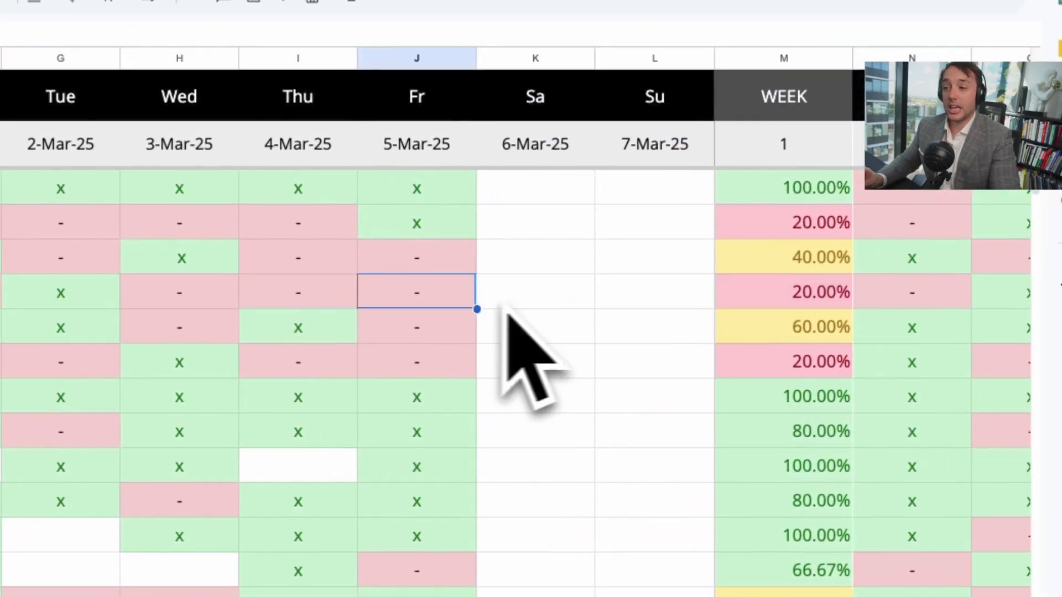
click(506, 297)
click(691, 293)
click(293, 307)
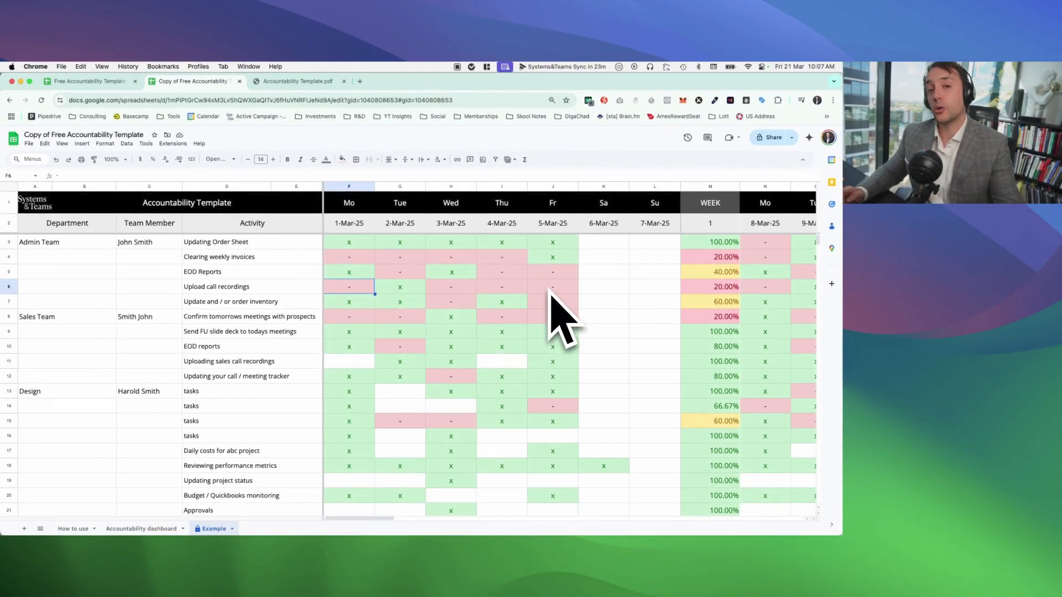
Step: Clear the Upload call recordings marks for 5-Mar-25 and 4-Mar-25 in the Example sheet
click(550, 289)
key(Delete)
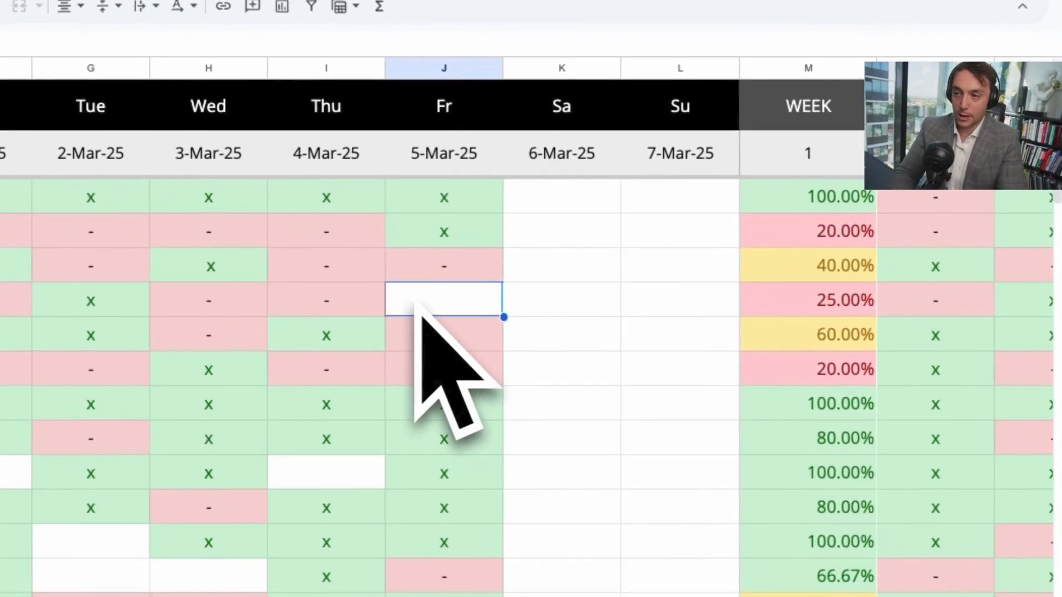
click(520, 291)
key(Delete)
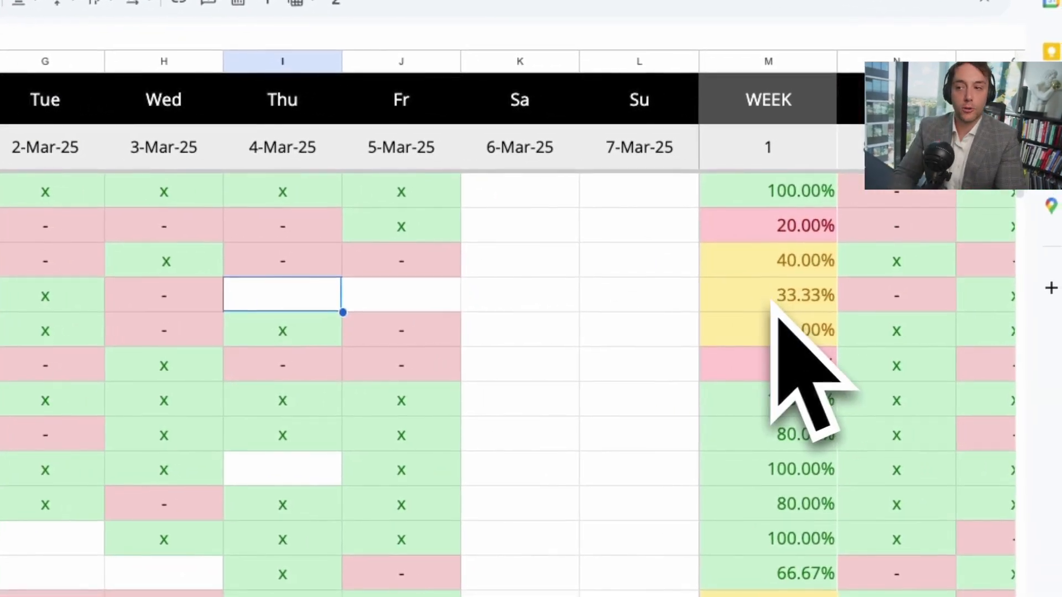
Step: Clear the Upload call recordings mark for 3-Mar-25, and enter "-" for 3-Mar-25, 4-Mar-25 and 5-Mar-25
key(Left)
key(Delete)
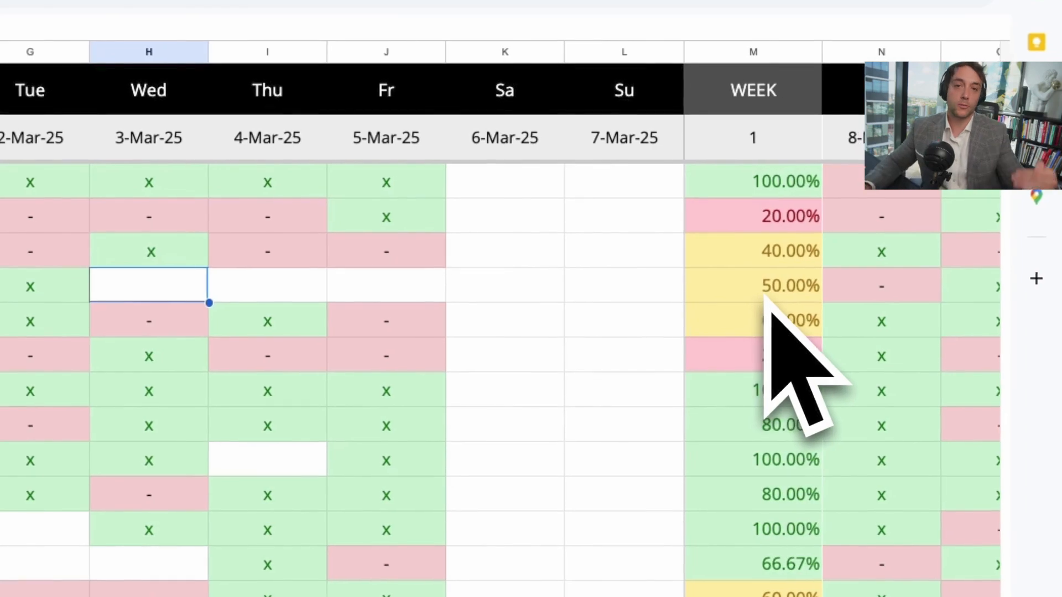
text(-)
key(Right)
text(-)
key(Right)
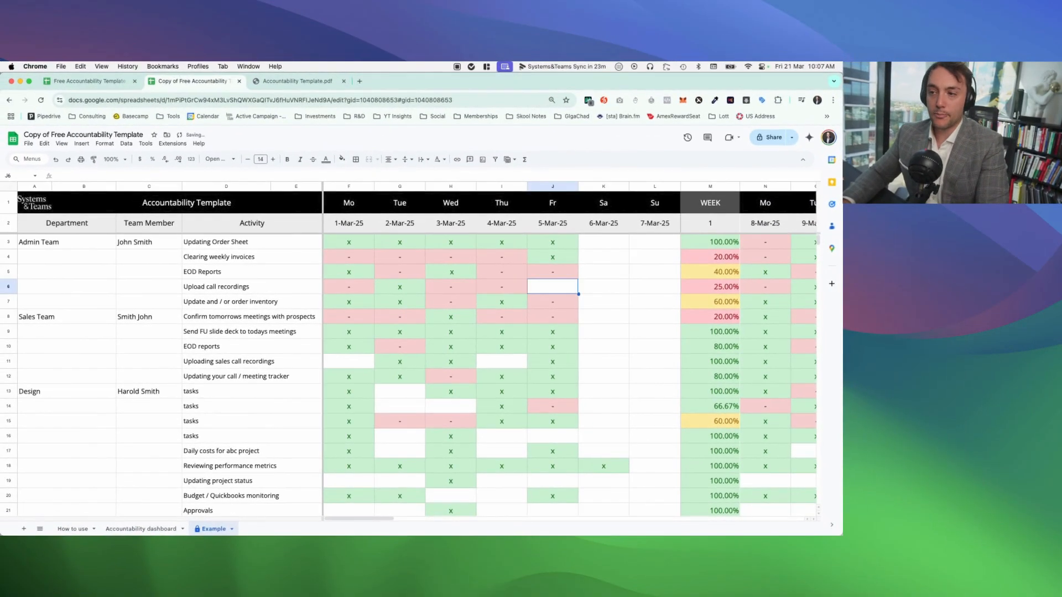
text(-)
key(Right)
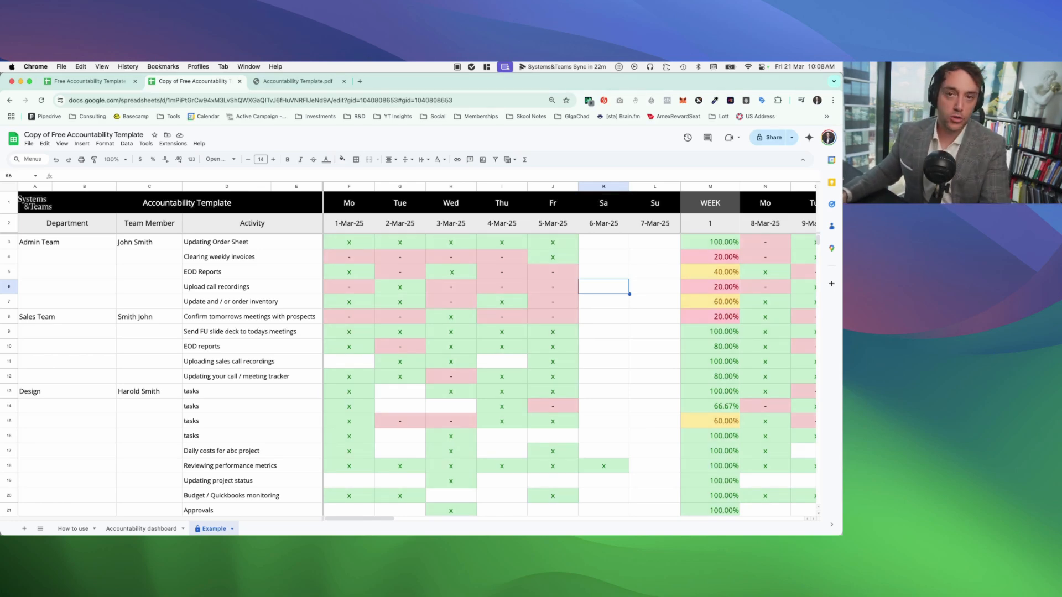
Step: Compare the first-week daily marks of the Upload call recordings and Uploading sales call recordings activities
drag(279, 289, 545, 288)
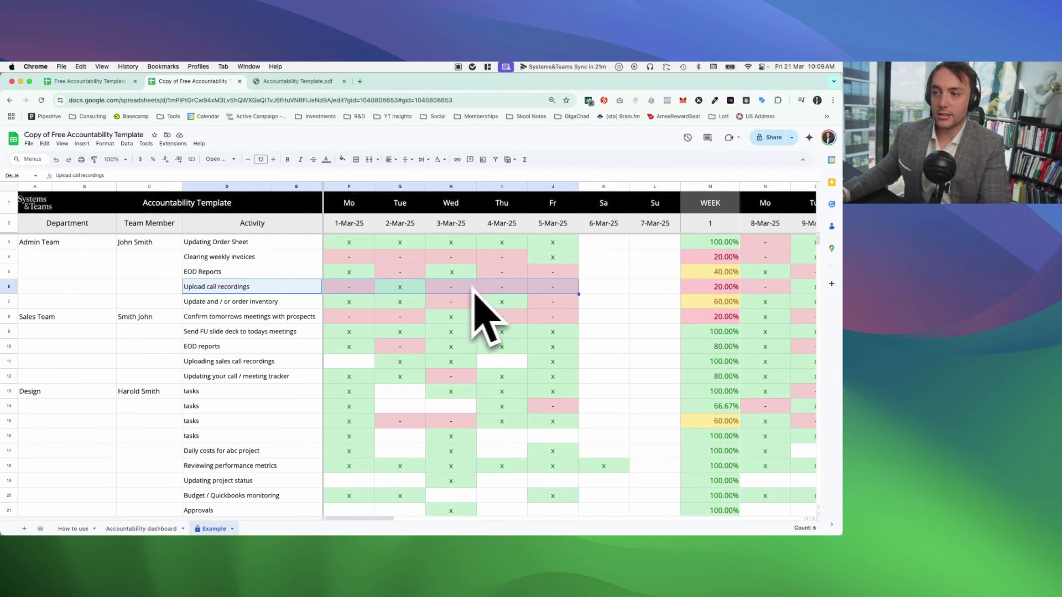
click(356, 363)
drag(270, 362, 550, 361)
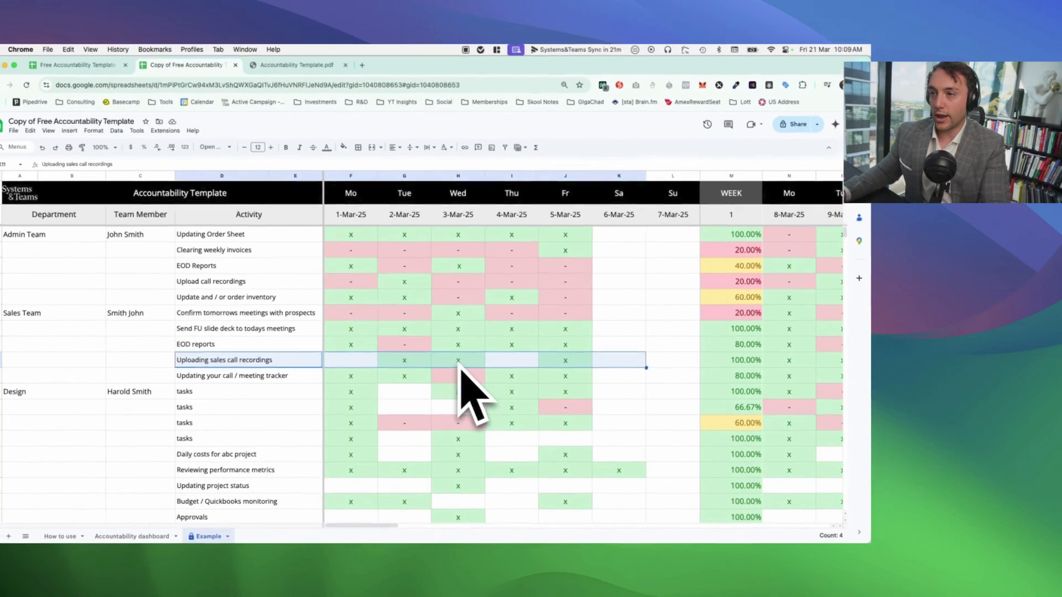
click(562, 364)
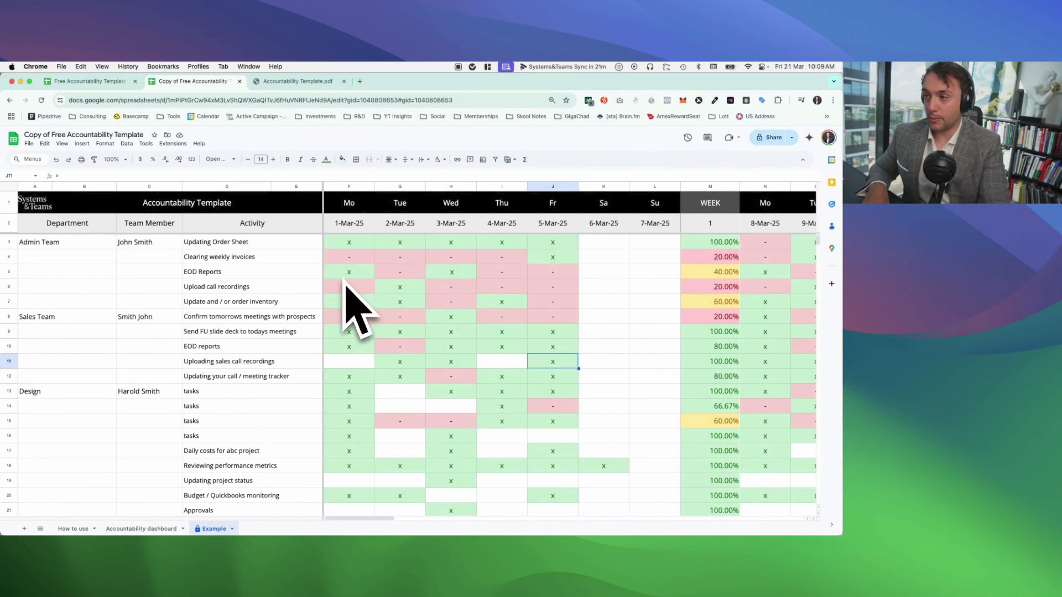
drag(275, 290, 562, 288)
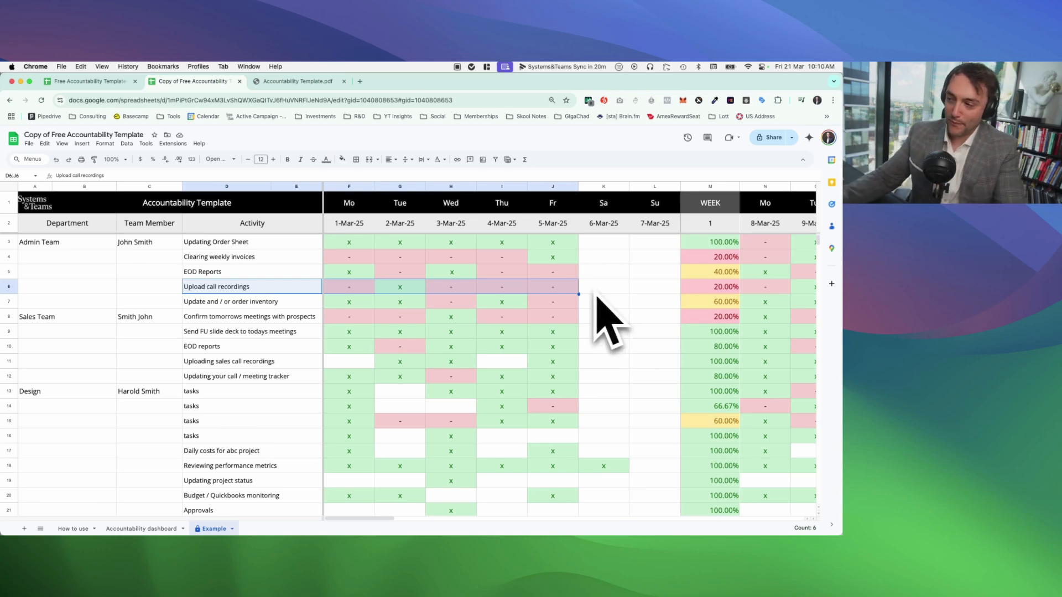
Step: Examine the Admin Team's daily marks for 1-Mar-25 to 5-Mar-25 alongside its week 1 percentages
scroll(486, 354, right, 1)
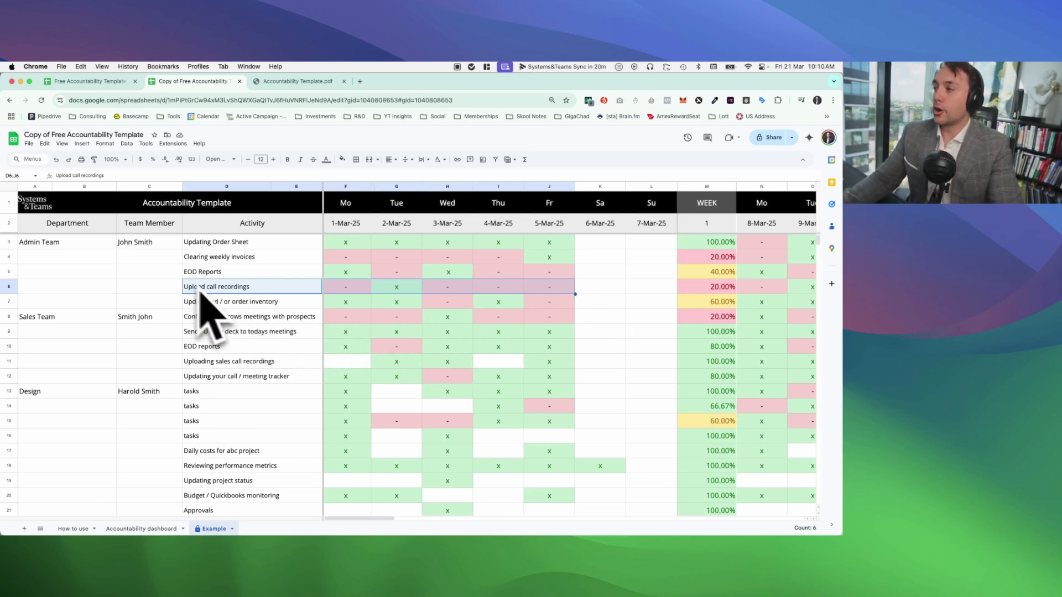
drag(346, 244, 742, 332)
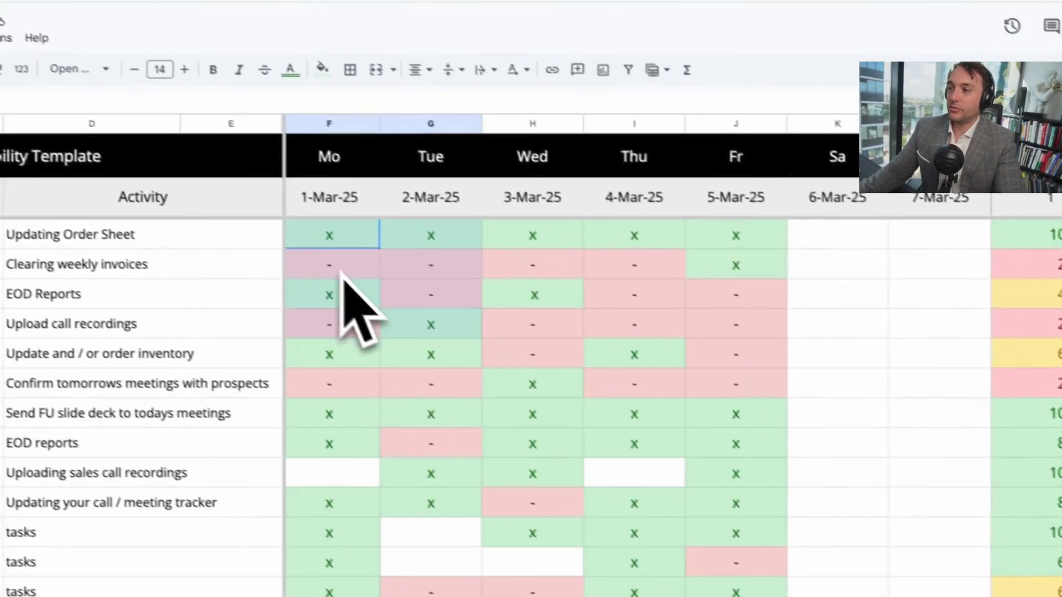
scroll(746, 339, right, 3)
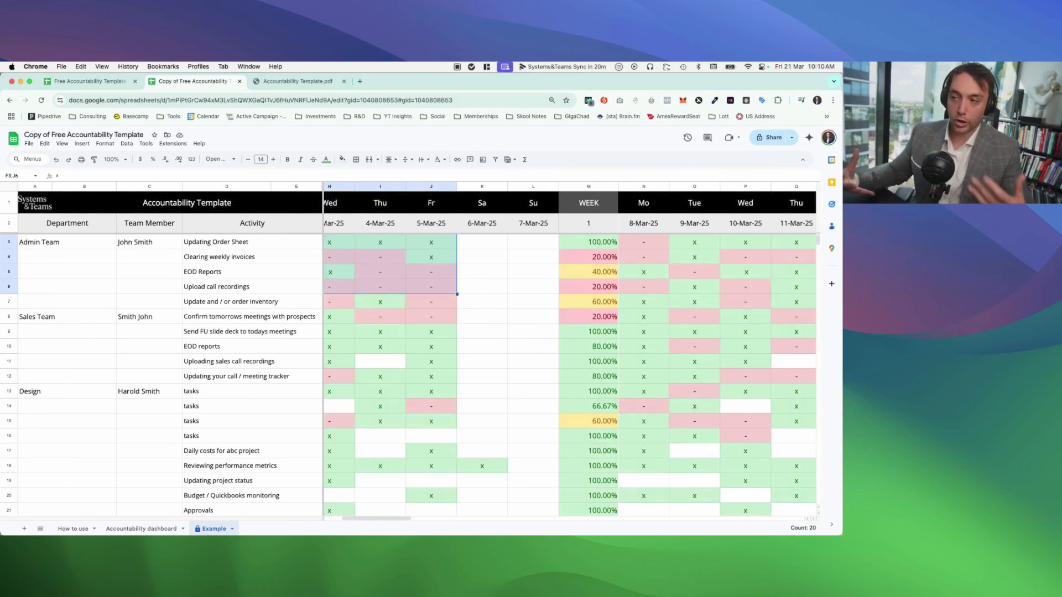
drag(603, 243, 603, 301)
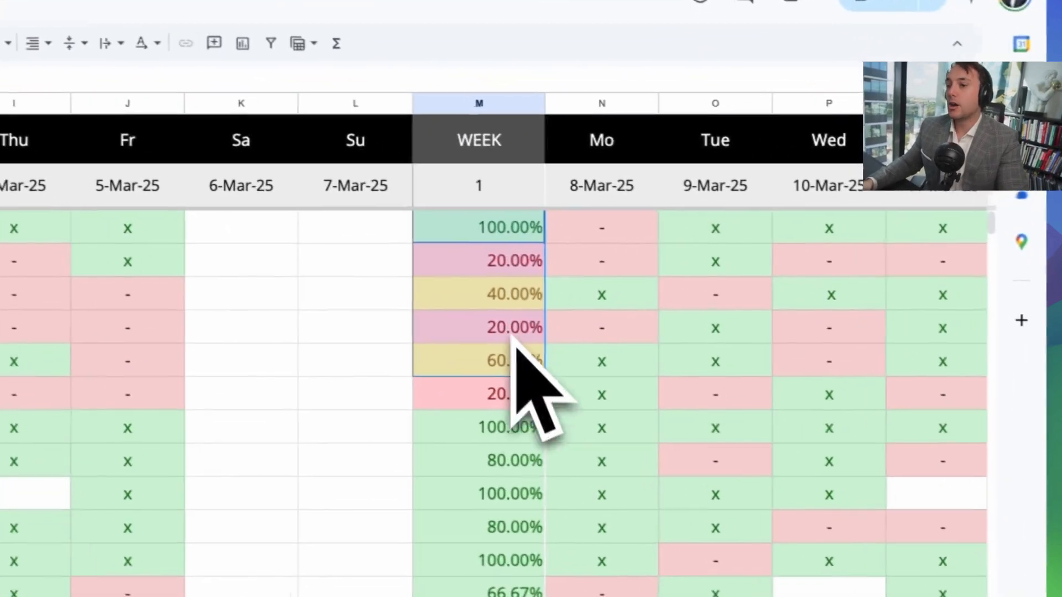
Step: Compare the week 1 and week 2 percentages of Upload call recordings and Update and / or order inventory
scroll(603, 302, right, 5)
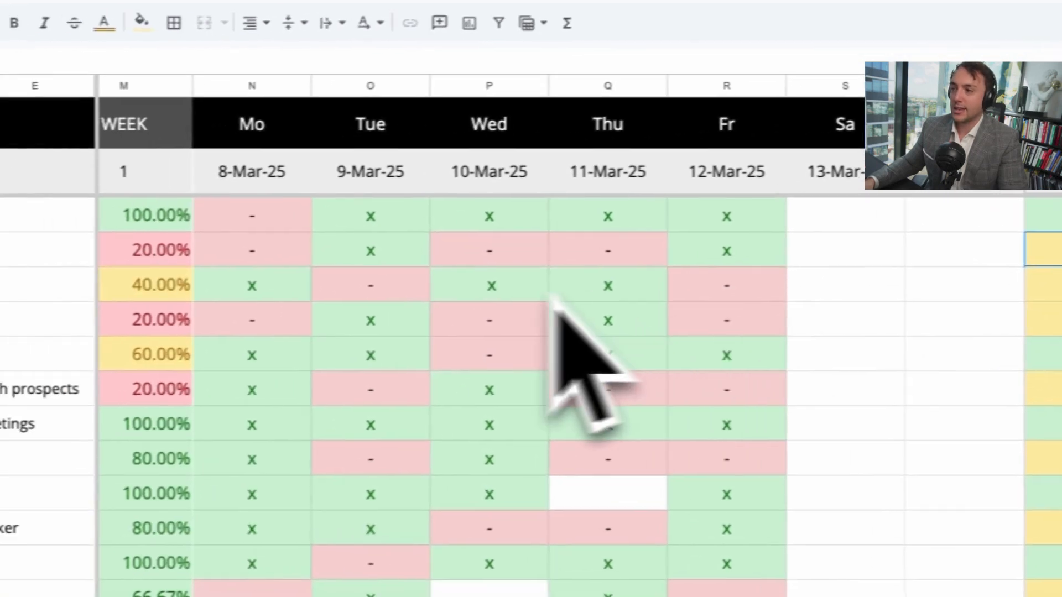
click(339, 310)
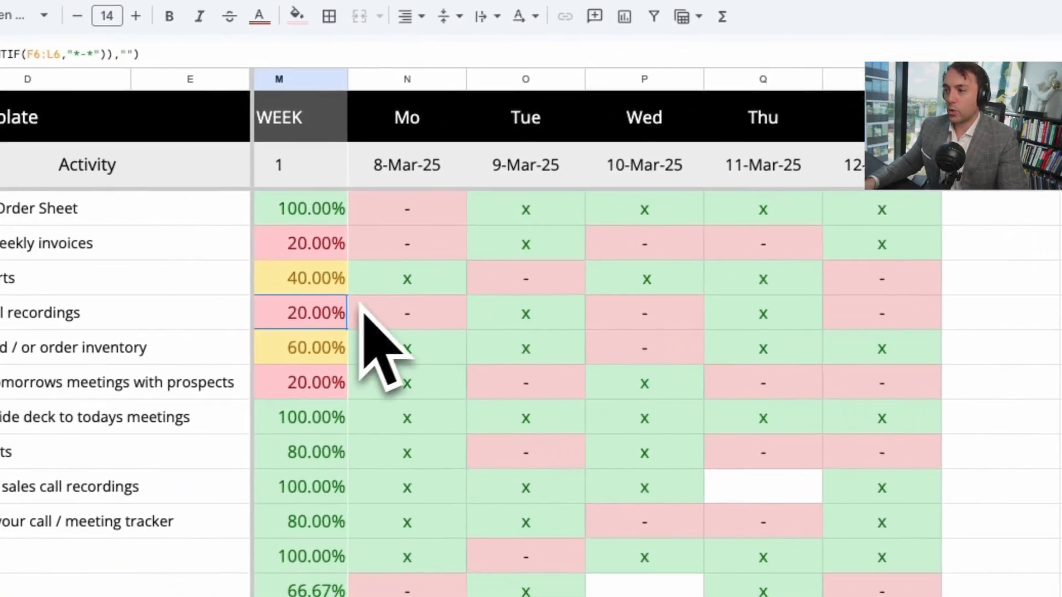
scroll(339, 308, left, 2)
click(959, 290)
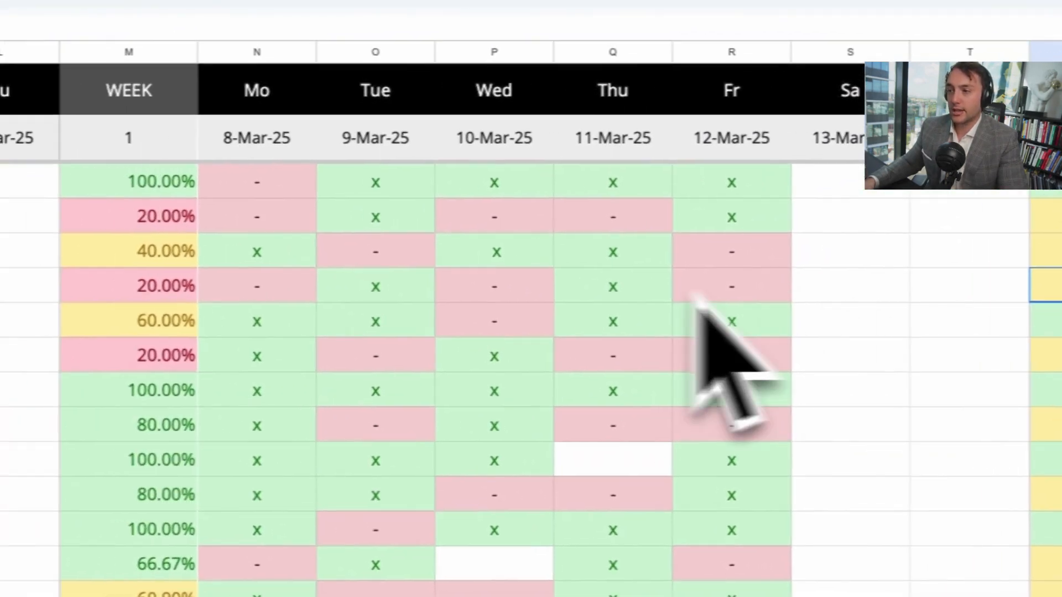
click(371, 344)
scroll(387, 344, right, 2)
click(940, 316)
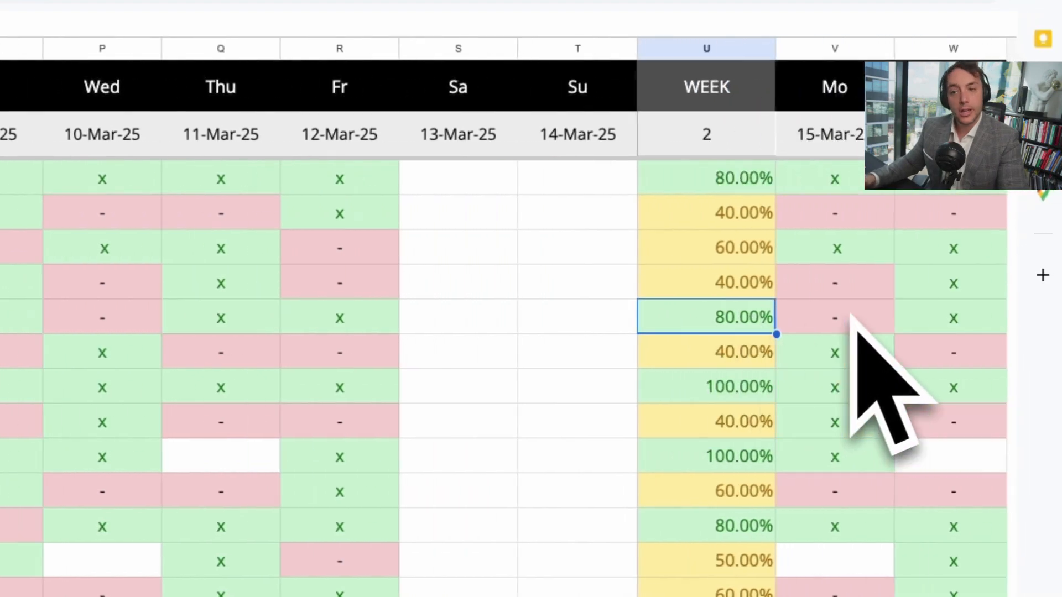
scroll(863, 331, right, 3)
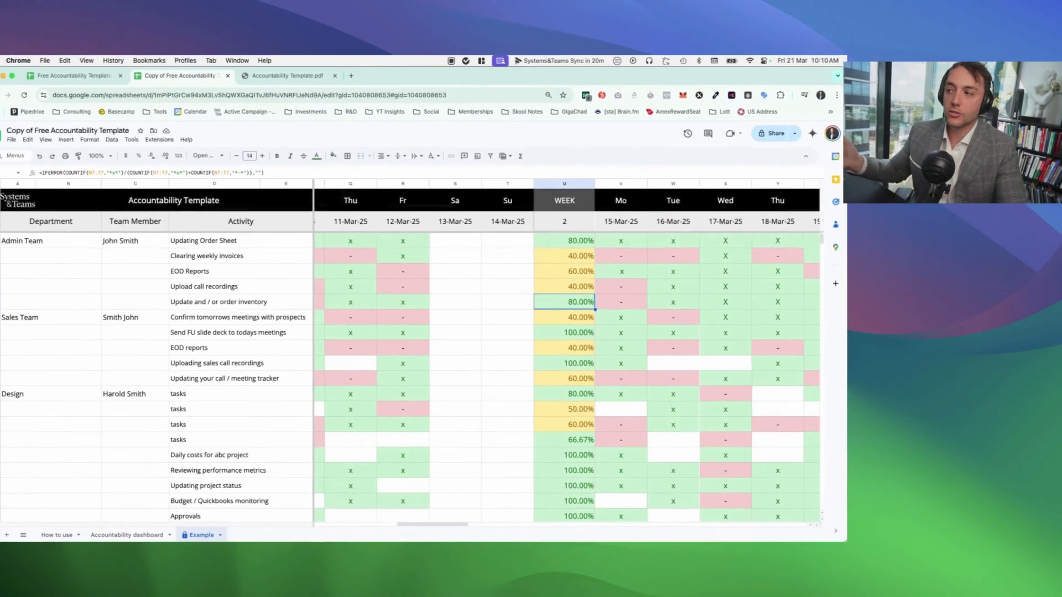
Step: Examine the week 3 and week 4 percentages of the five Admin Team activities
scroll(476, 343, right, 4)
drag(769, 241, 780, 303)
scroll(780, 303, right, 5)
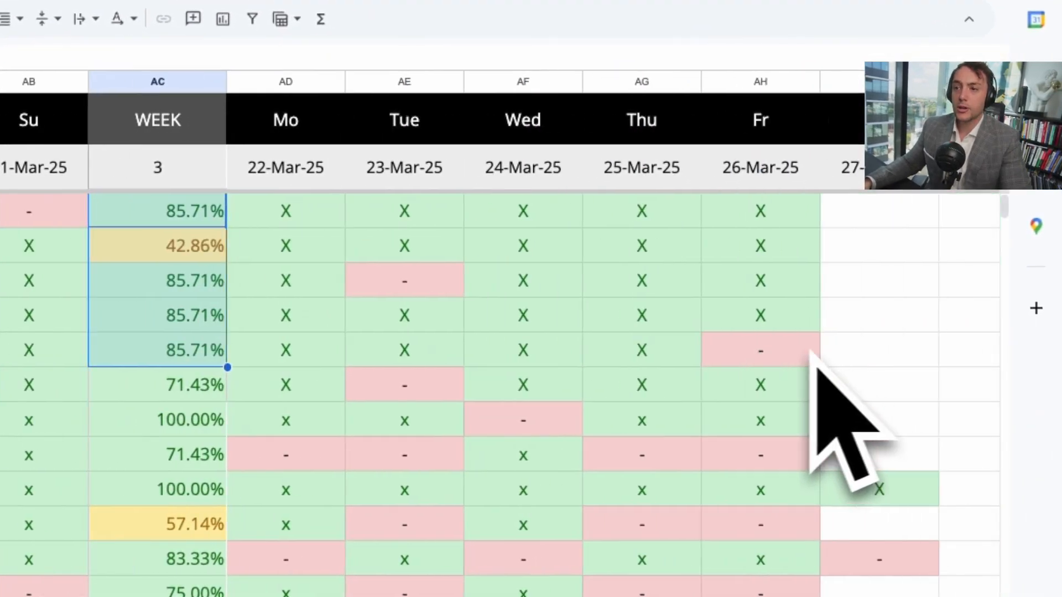
scroll(810, 351, right, 5)
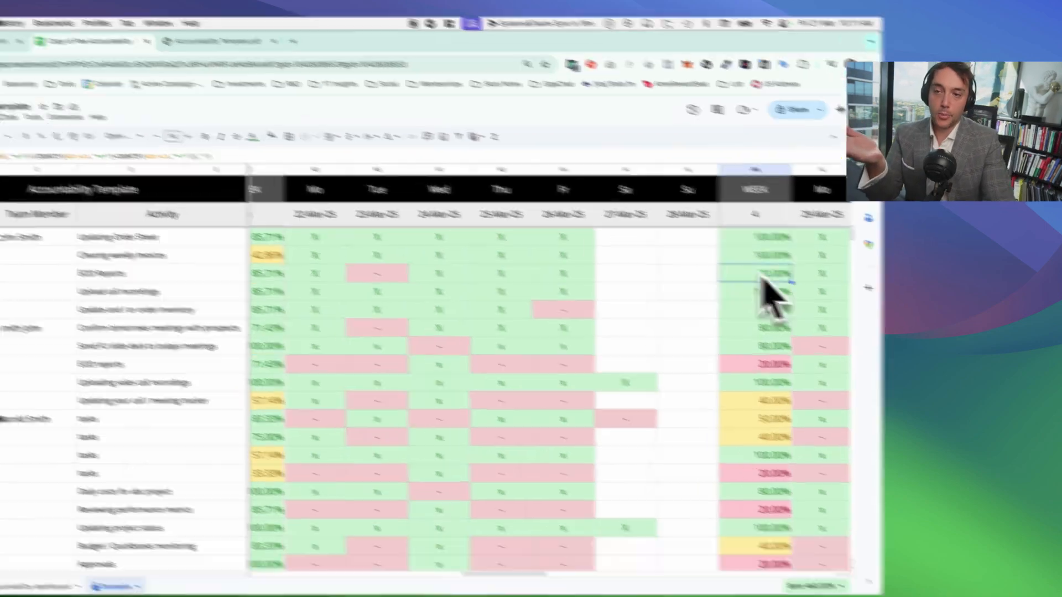
drag(747, 243, 754, 312)
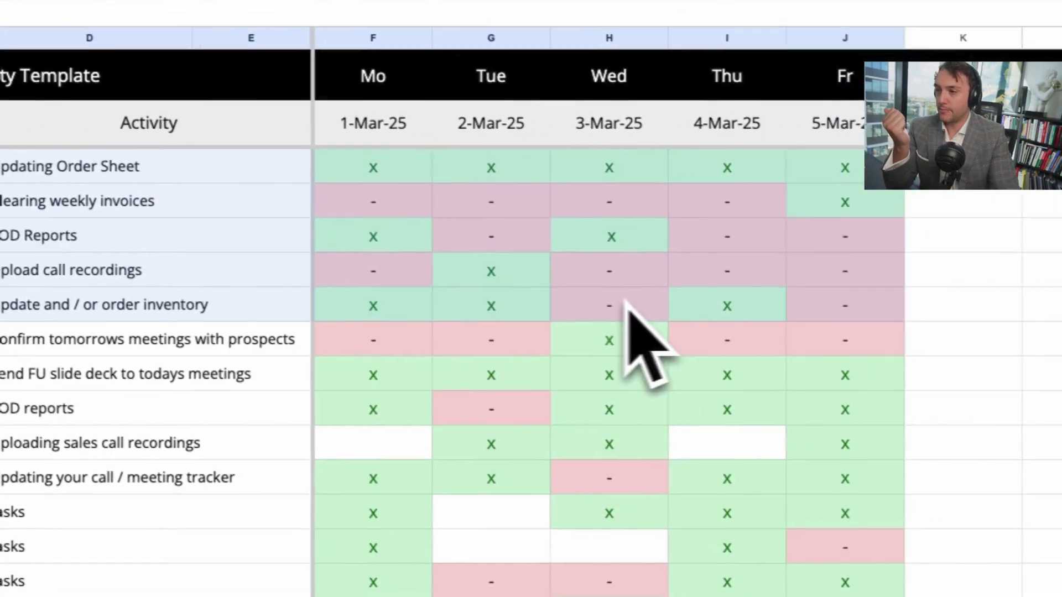
Step: Follow the Admin Team's marks from week 1 onward and examine the week 5 percentages through the "Confirm tomorrows meetings with prospects" activity
scroll(708, 301, right, 5)
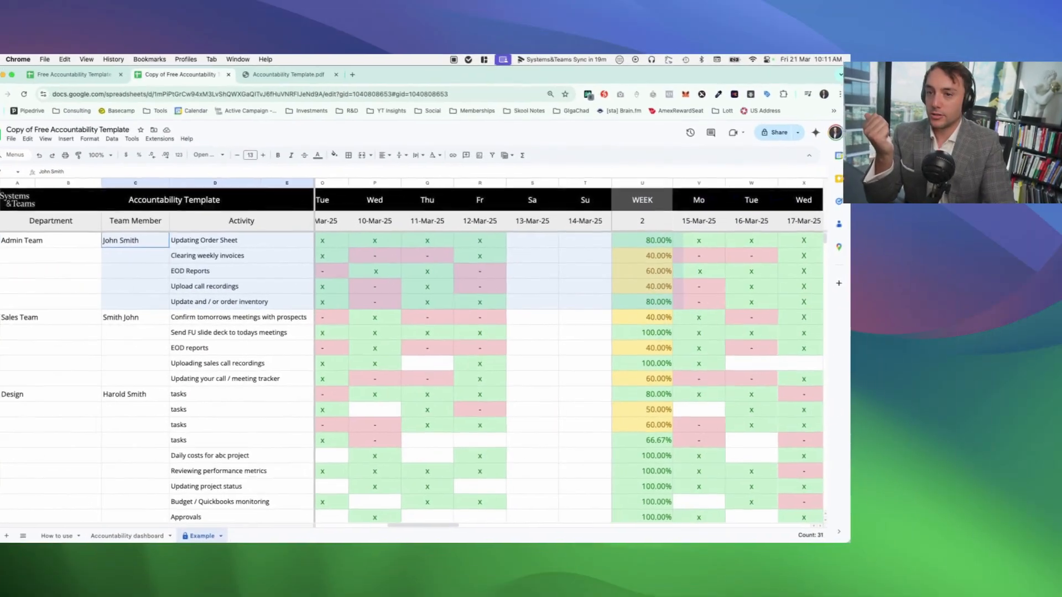
scroll(707, 300, right, 2)
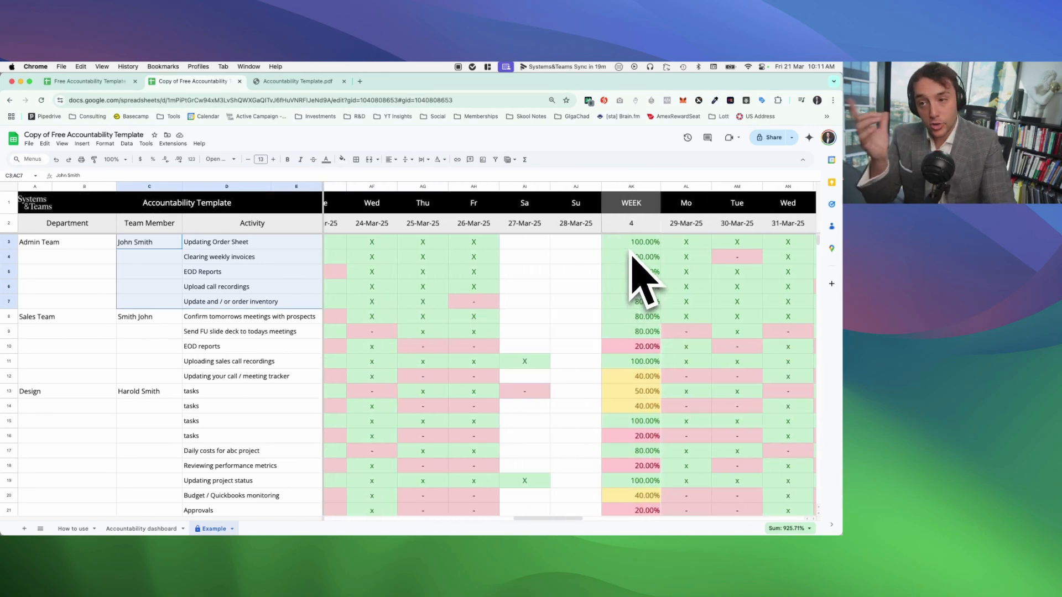
scroll(644, 277, right, 8)
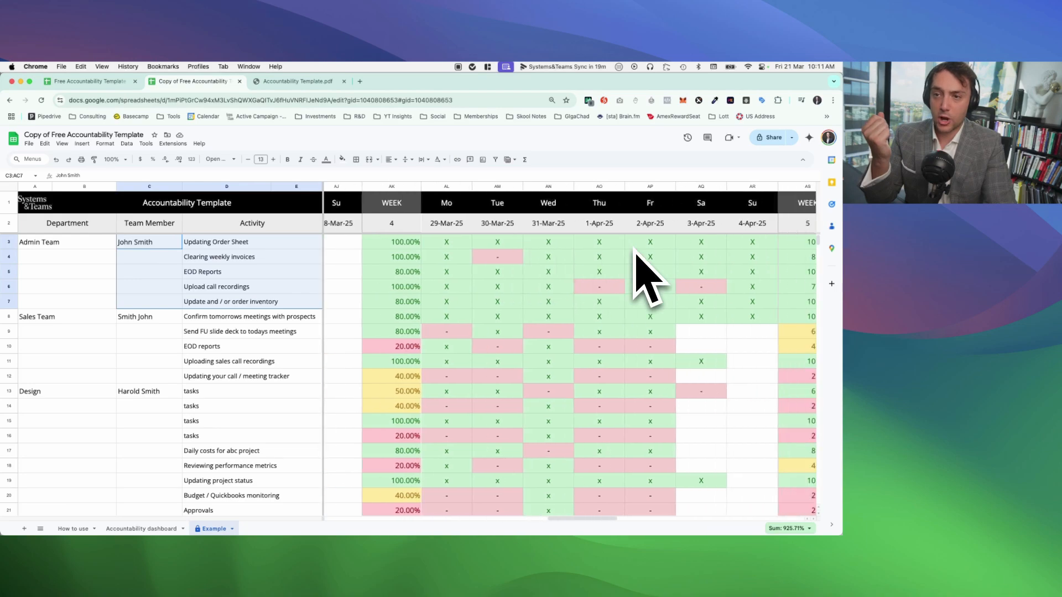
drag(652, 246, 667, 313)
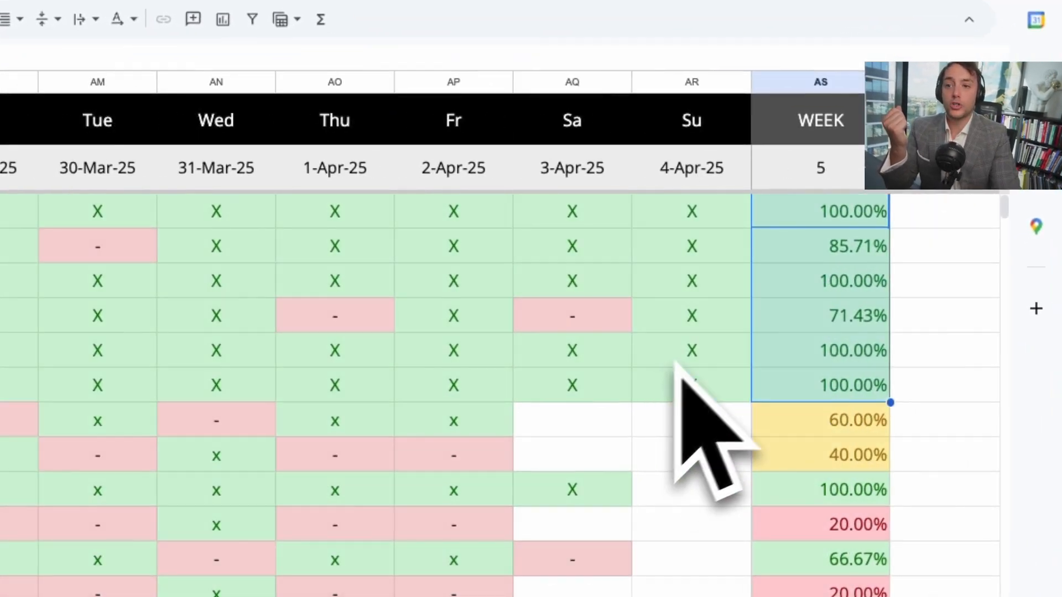
click(808, 247)
drag(820, 215, 849, 383)
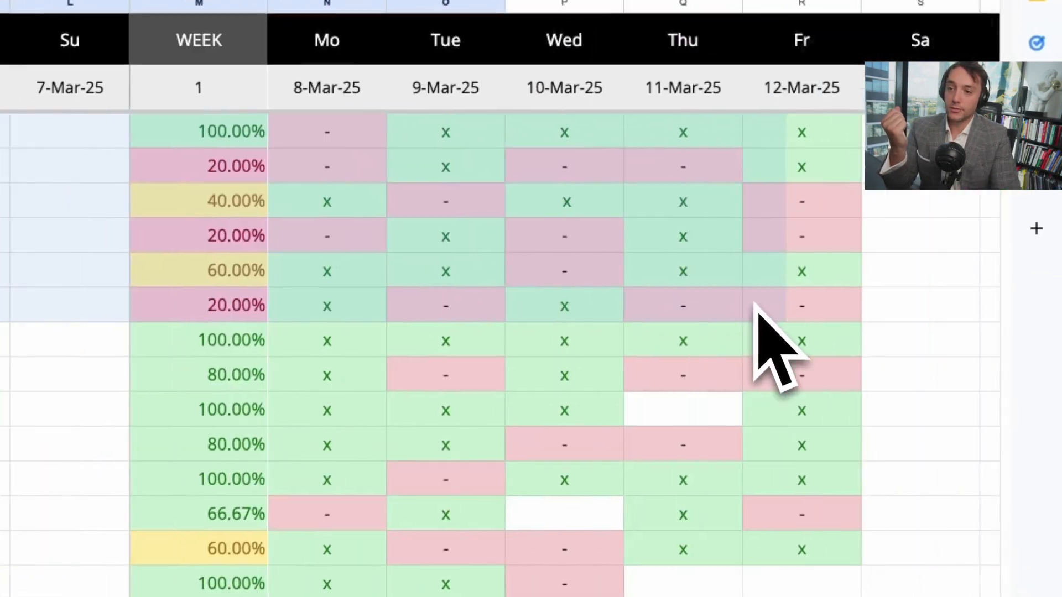
Step: Trace the first six activities across weeks 1 to 4, and return to their week 1 percentages starting from Clearing weekly invoices
scroll(753, 303, right, 9)
drag(754, 303, 702, 316)
scroll(702, 317, right, 6)
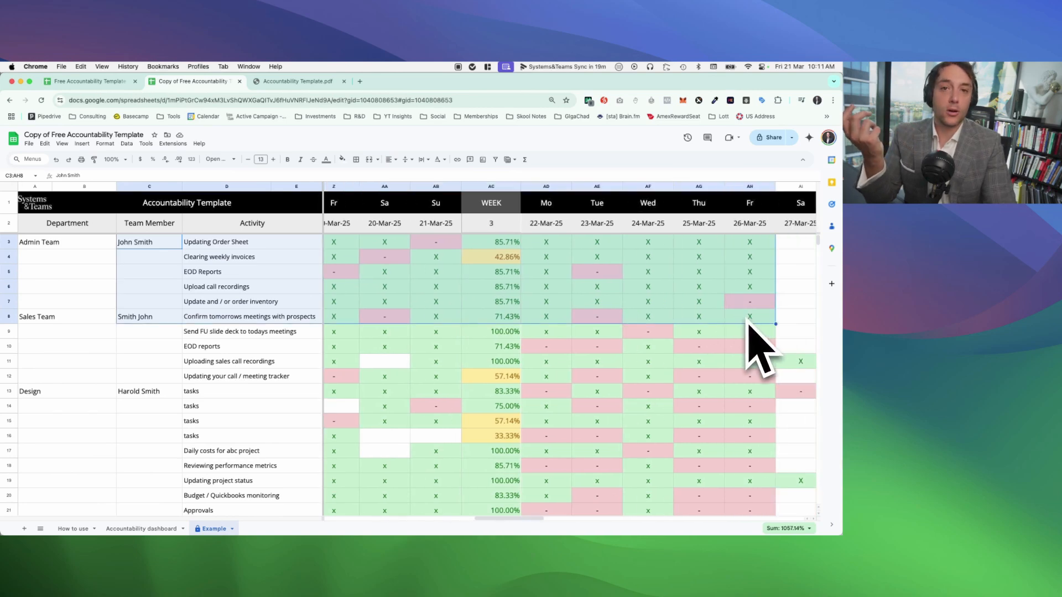
drag(536, 520, 449, 521)
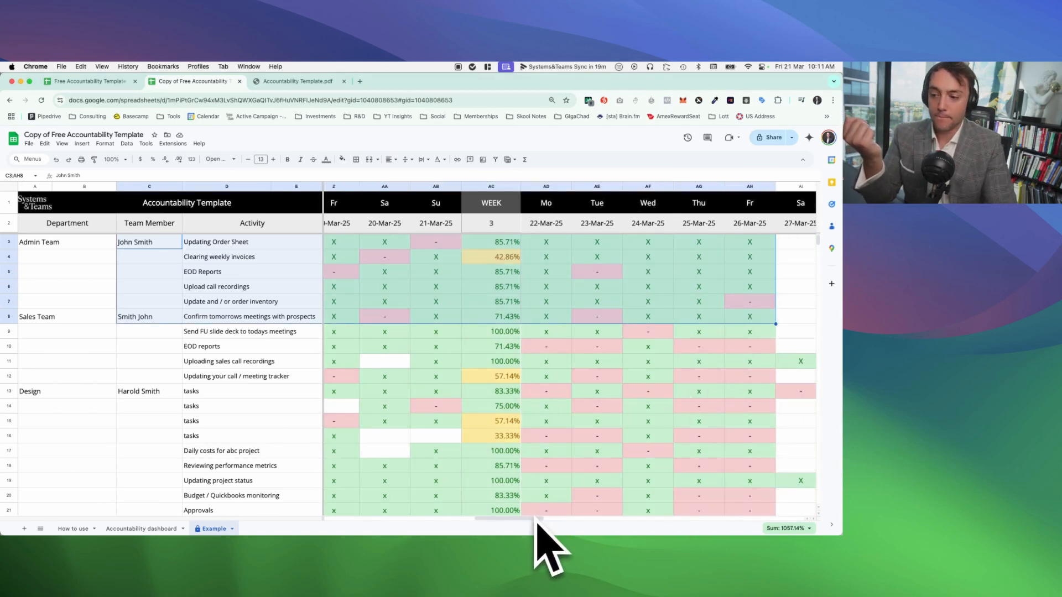
drag(552, 561, 417, 564)
click(799, 203)
key(Down)
key(Down)
key(Down)
key(Down)
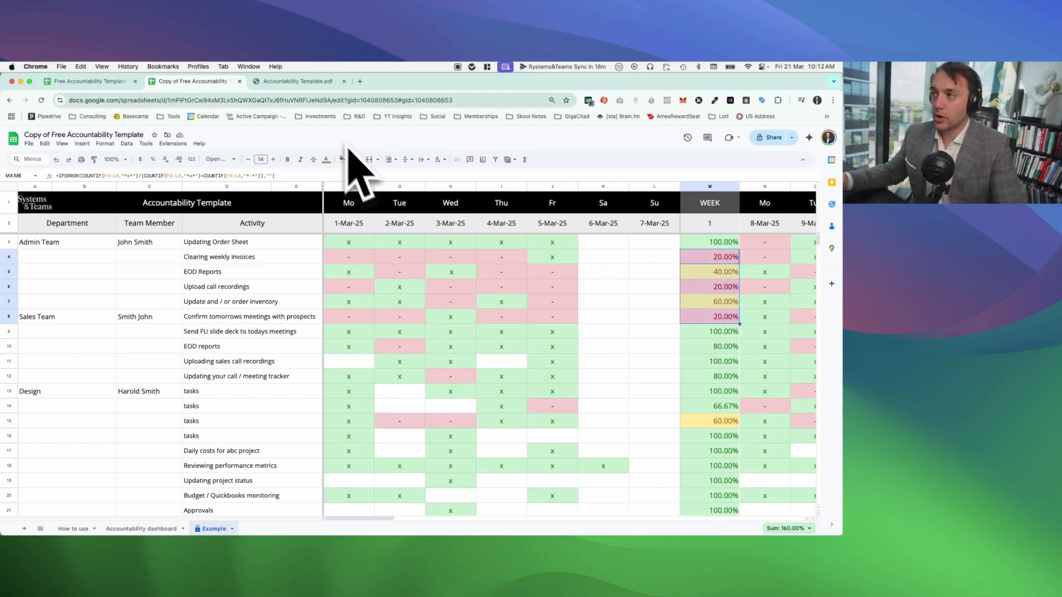
Step: Switch to Accountability Template.pdf and look up the "Weekly Reviews" and "The Power of Accountability" sections on pages 12 and 13
click(295, 82)
click(74, 459)
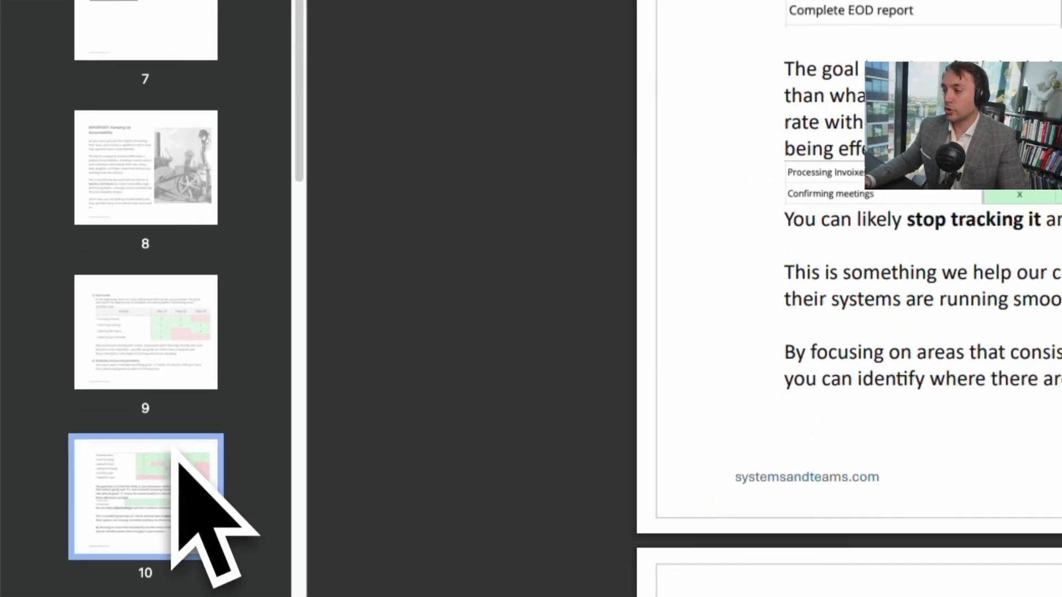
scroll(174, 447, down, 5)
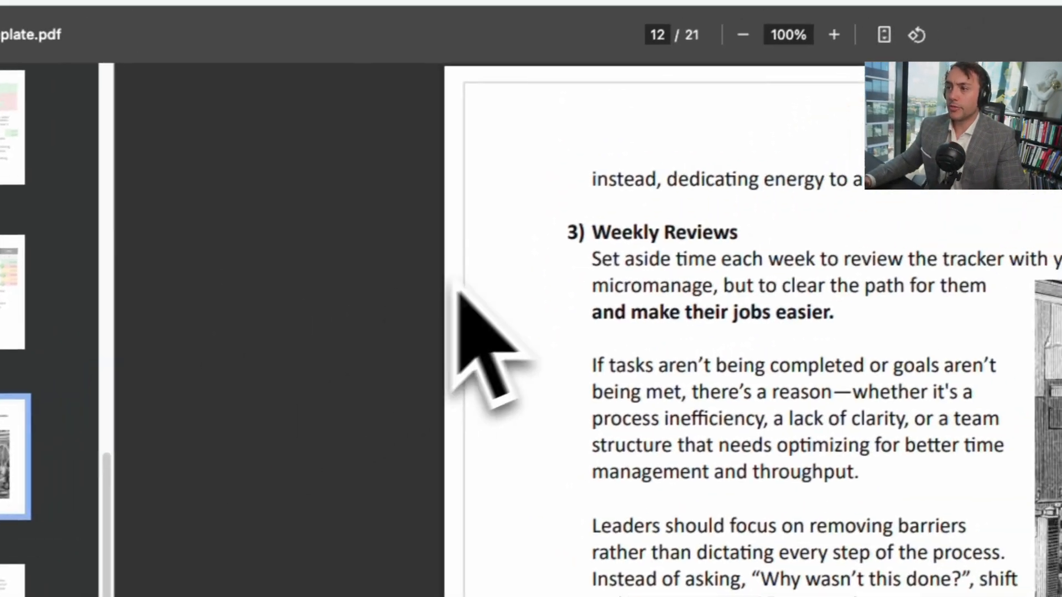
drag(786, 150, 930, 151)
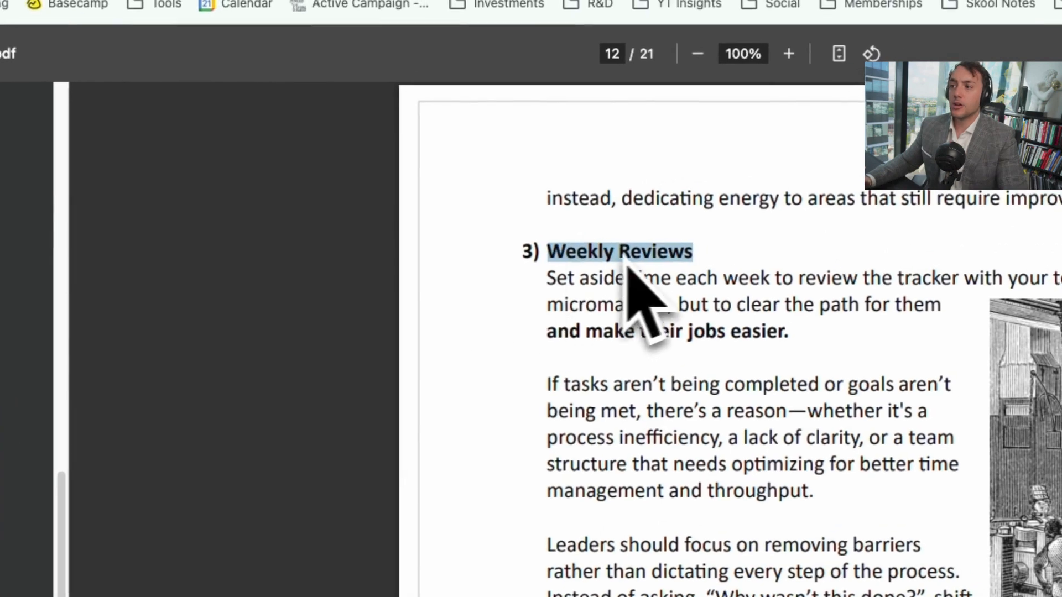
click(180, 536)
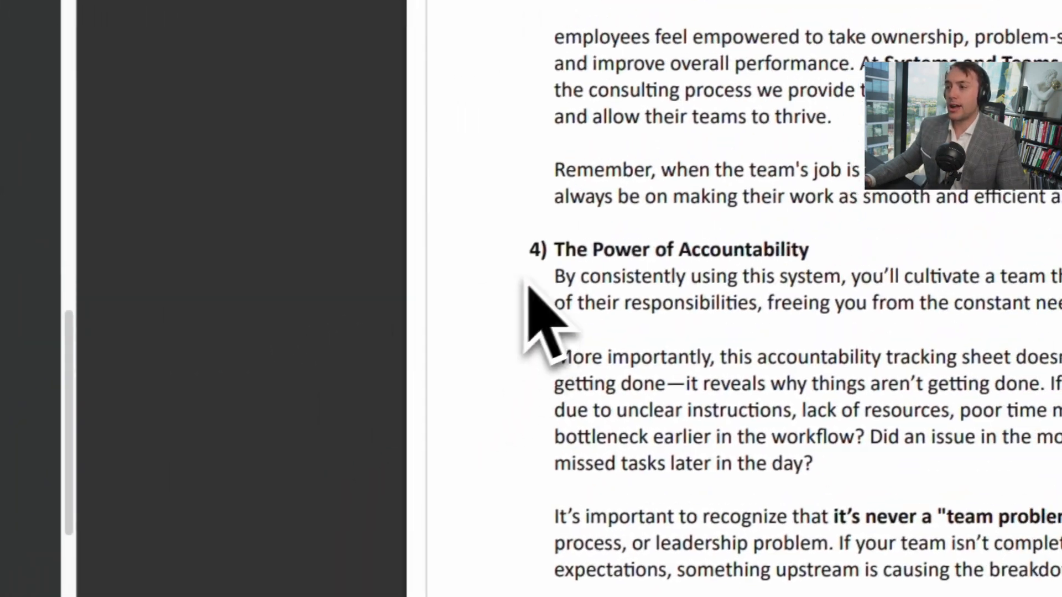
drag(782, 79, 1025, 79)
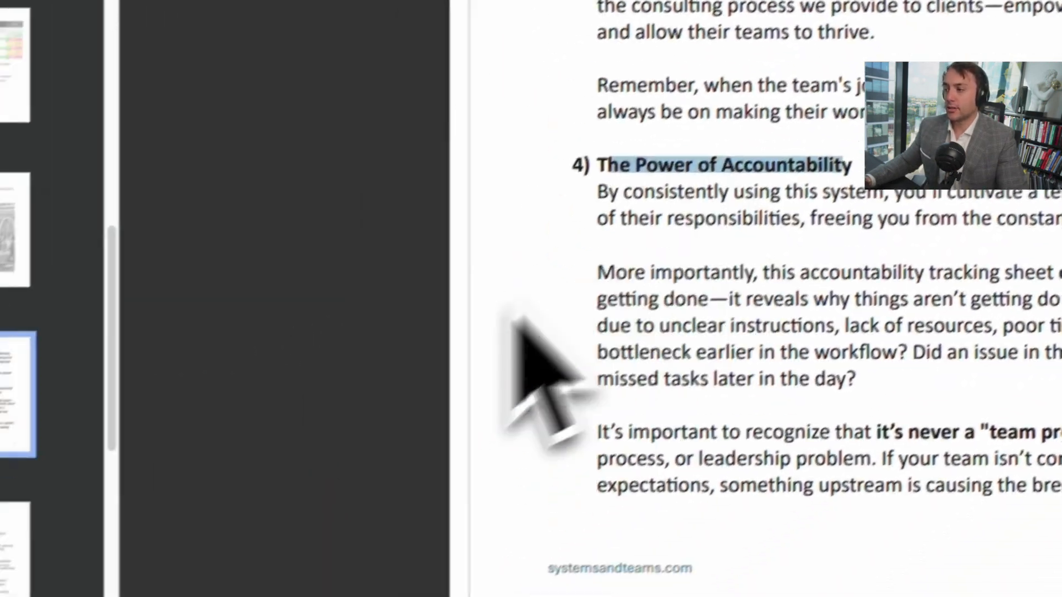
Step: Look through pages 14 to 17 of the PDF, up to the "Frequency Adjustments" section
click(185, 461)
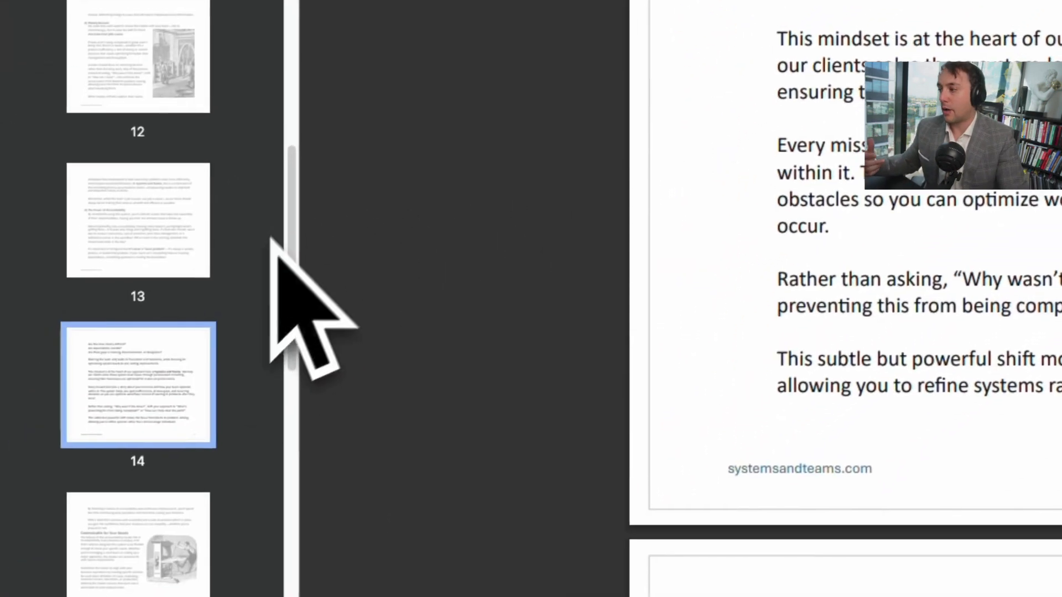
click(194, 508)
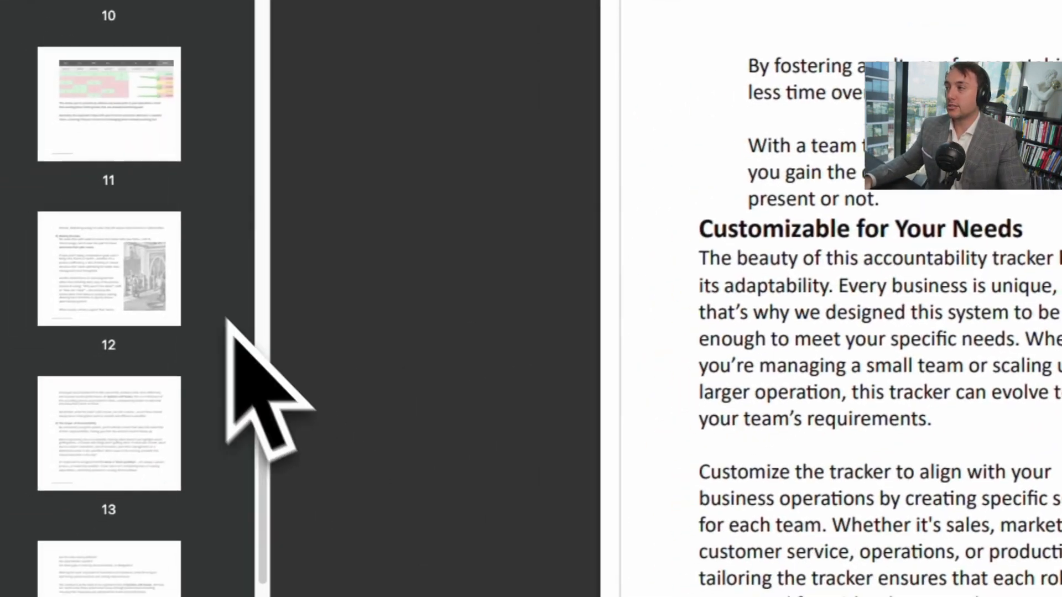
click(169, 26)
click(155, 437)
click(140, 580)
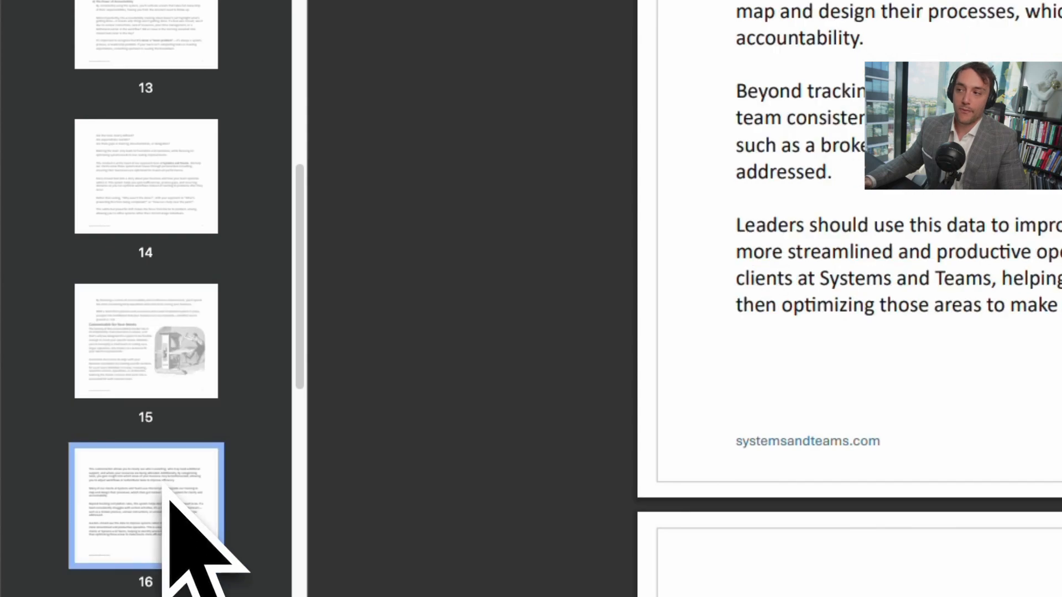
click(207, 282)
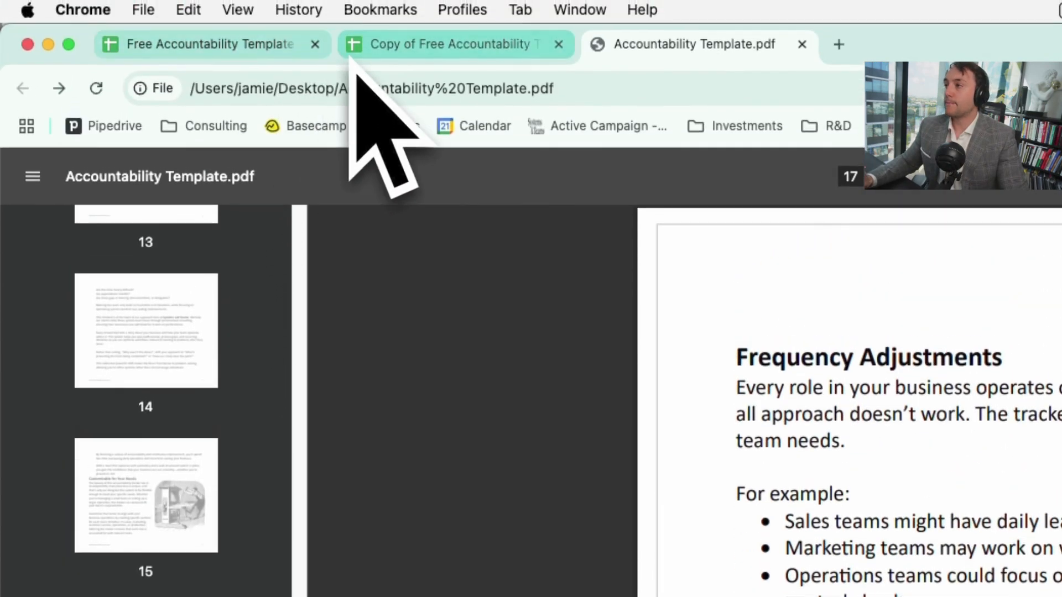
Step: Return to the copied template's Example sheet and examine the week 1 percentages from "Send FU slide deck to todays meetings" to the first Design task
click(359, 89)
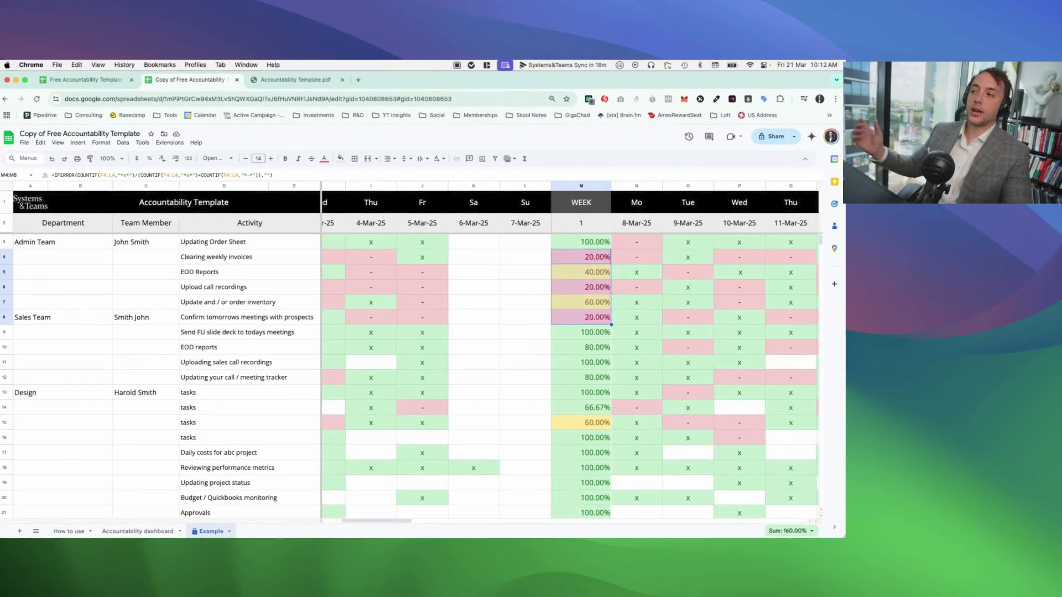
drag(598, 326, 598, 392)
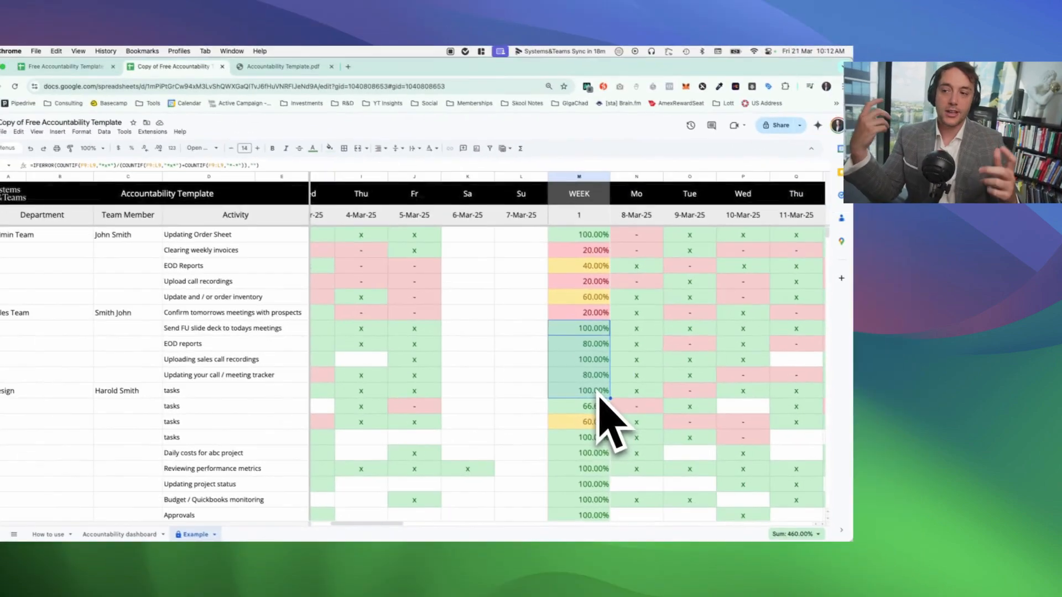
click(594, 349)
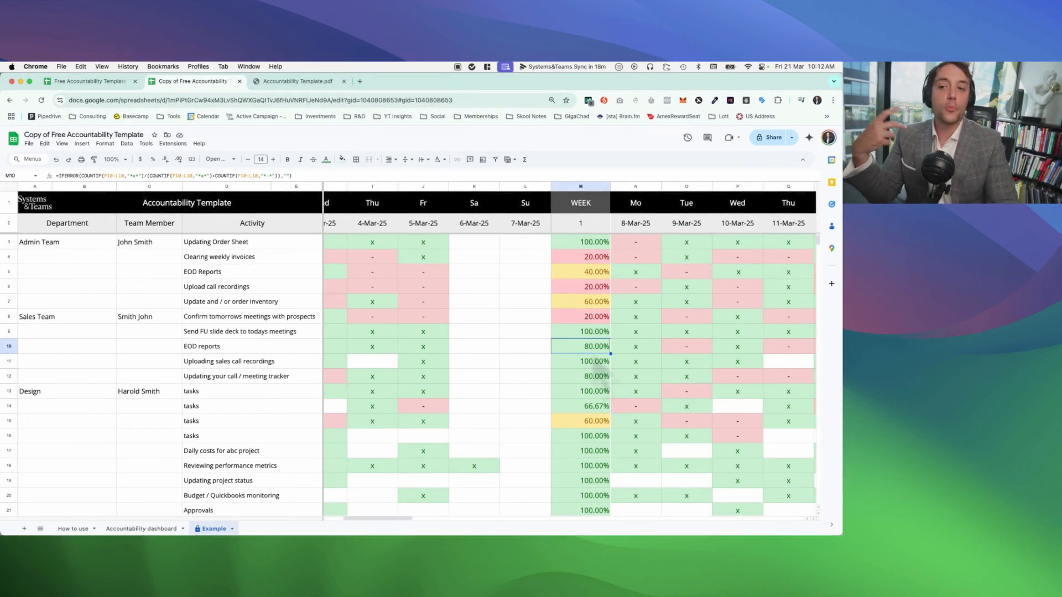
Step: Examine the Sales Team's week 1 percentages and the daily marks behind "Updating your call / meeting tracker"
drag(606, 334, 599, 387)
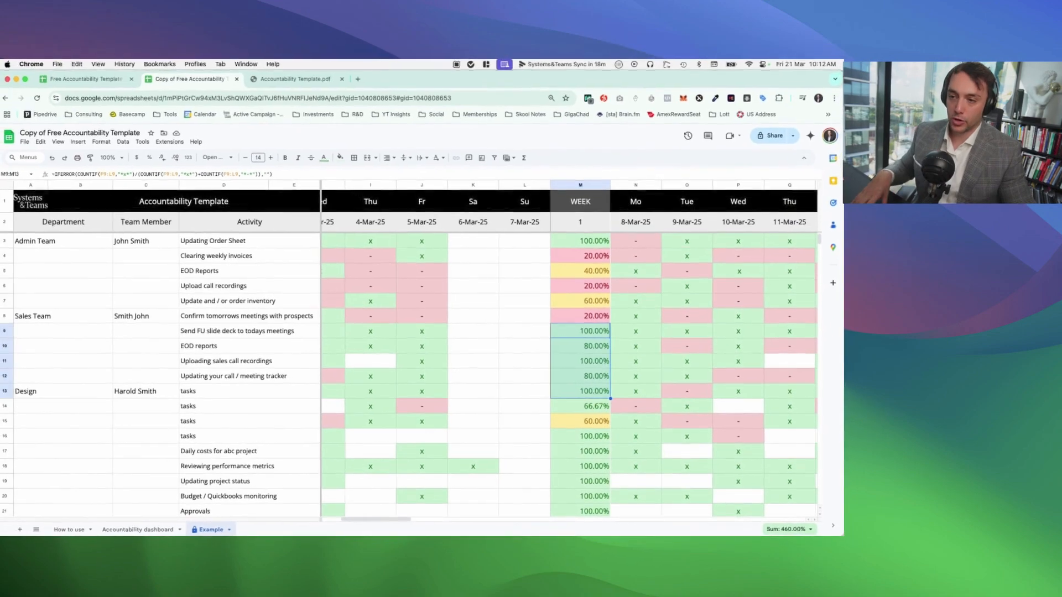
click(590, 319)
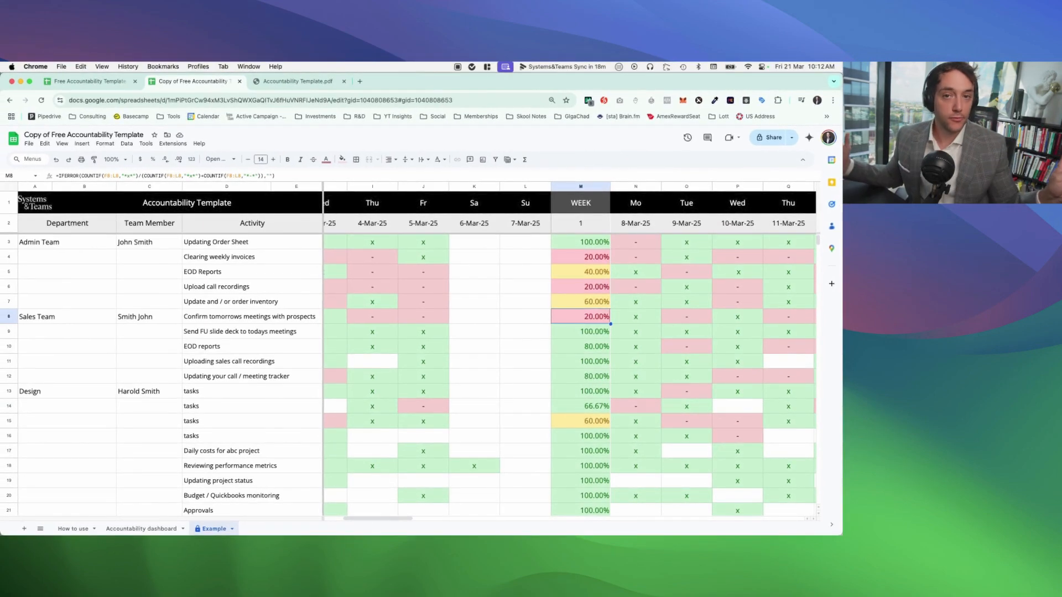
click(597, 379)
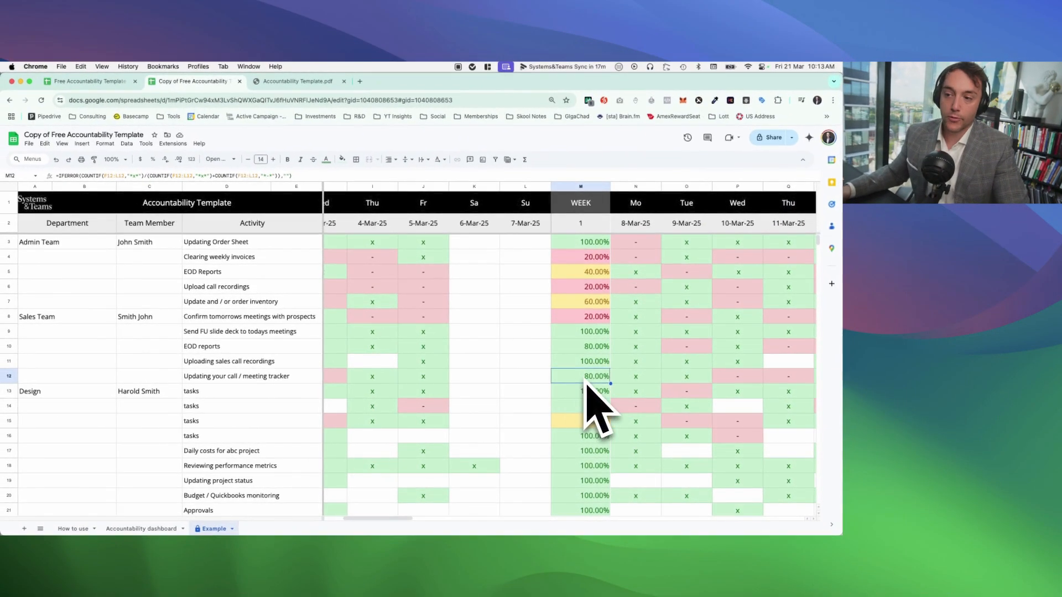
drag(578, 371, 458, 371)
drag(652, 355, 470, 331)
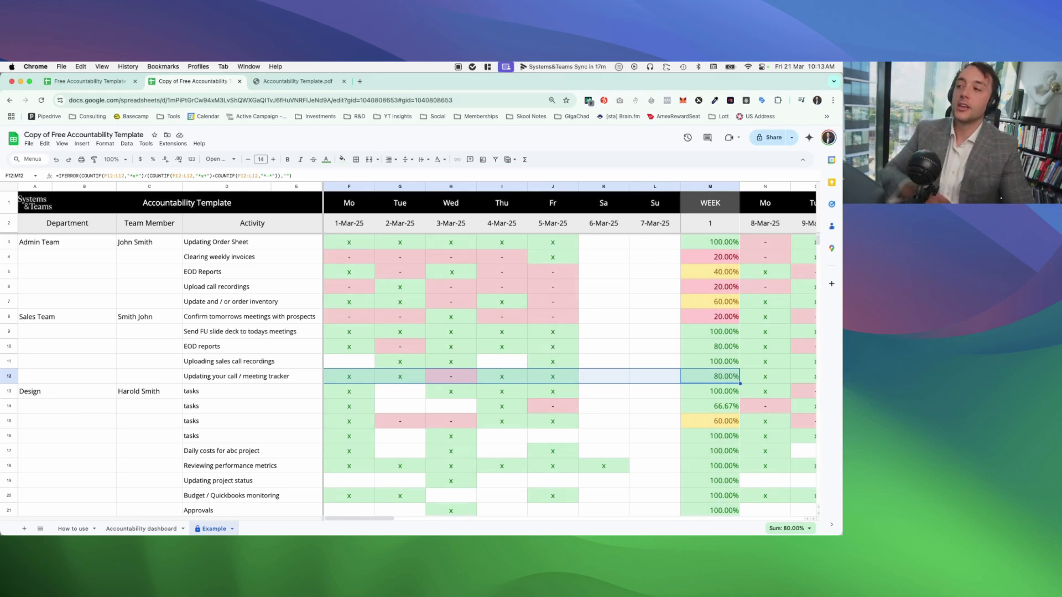
Step: Review the Admin Team's list of activities and the week 1 percentages from "Send FU slide deck to todays meetings" to the first Design task
drag(285, 242, 278, 302)
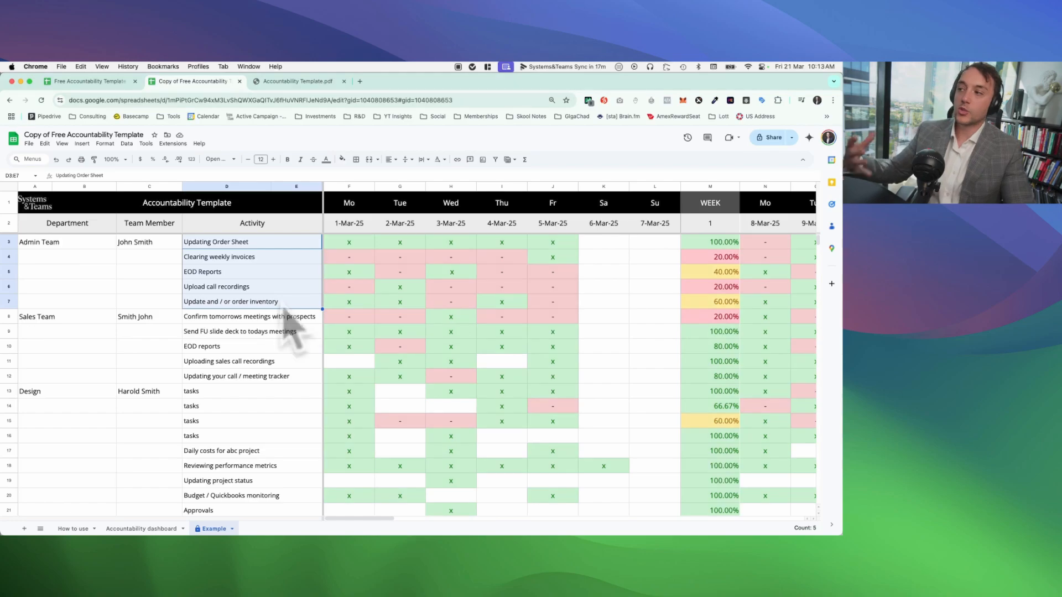
click(332, 290)
click(289, 246)
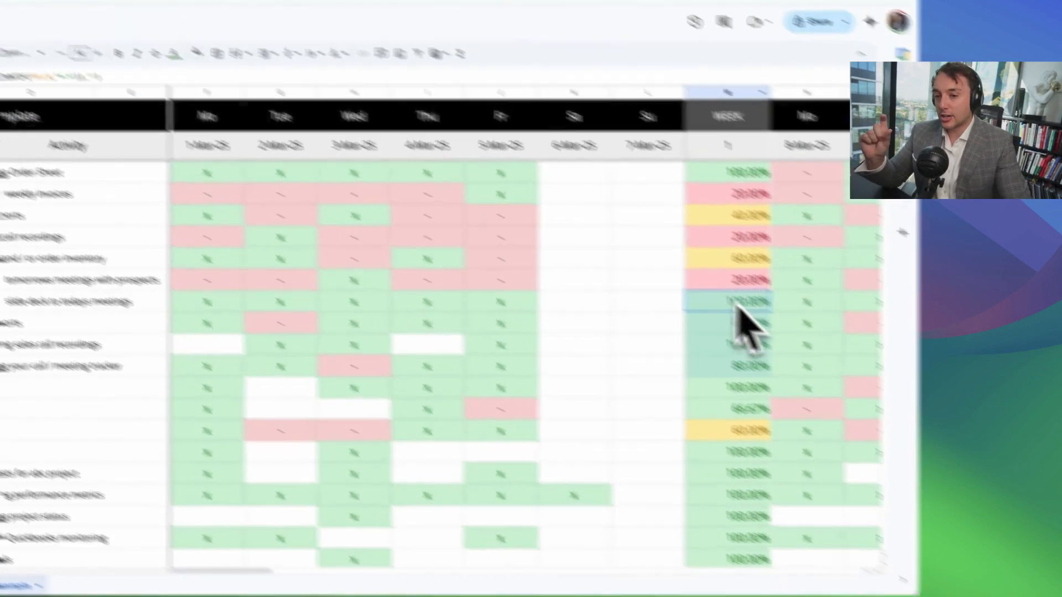
drag(710, 331, 710, 391)
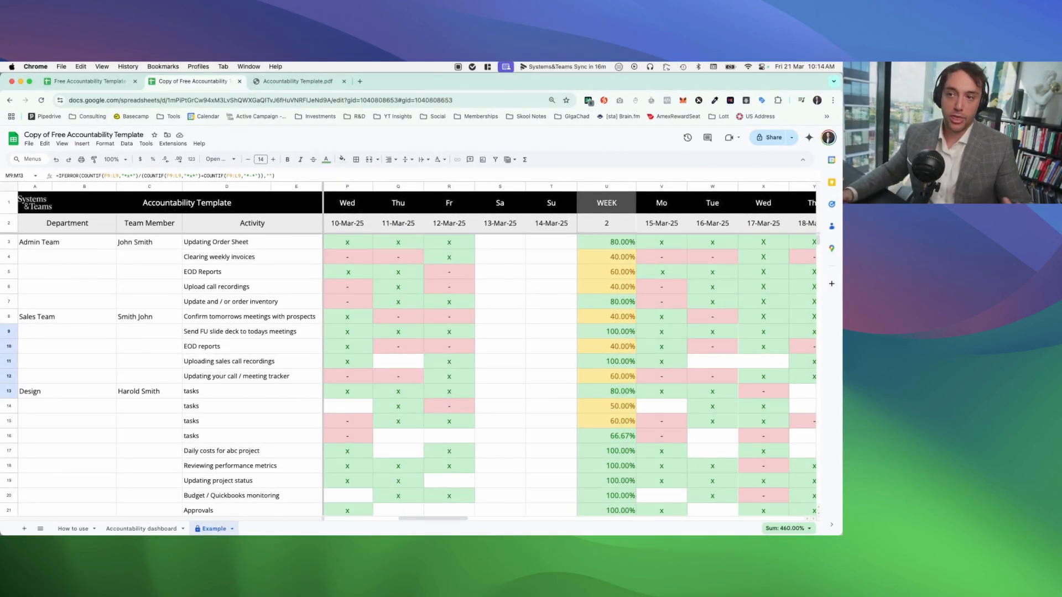
Step: Look over the week 2 and week 3 percentages, down to week 3's Accountability Performance Value
scroll(718, 405, right, 2)
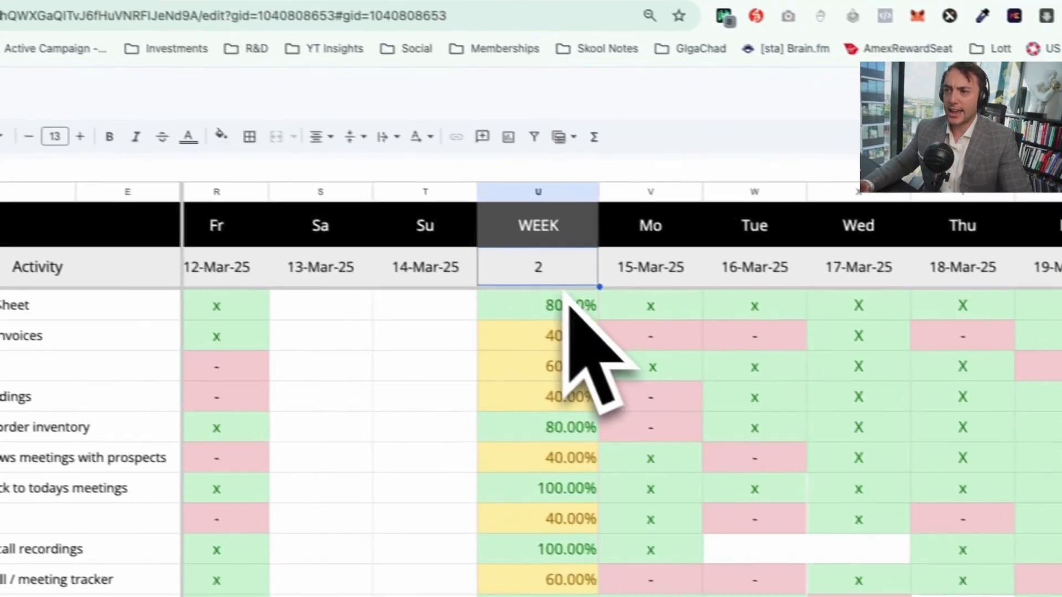
scroll(501, 243, right, 5)
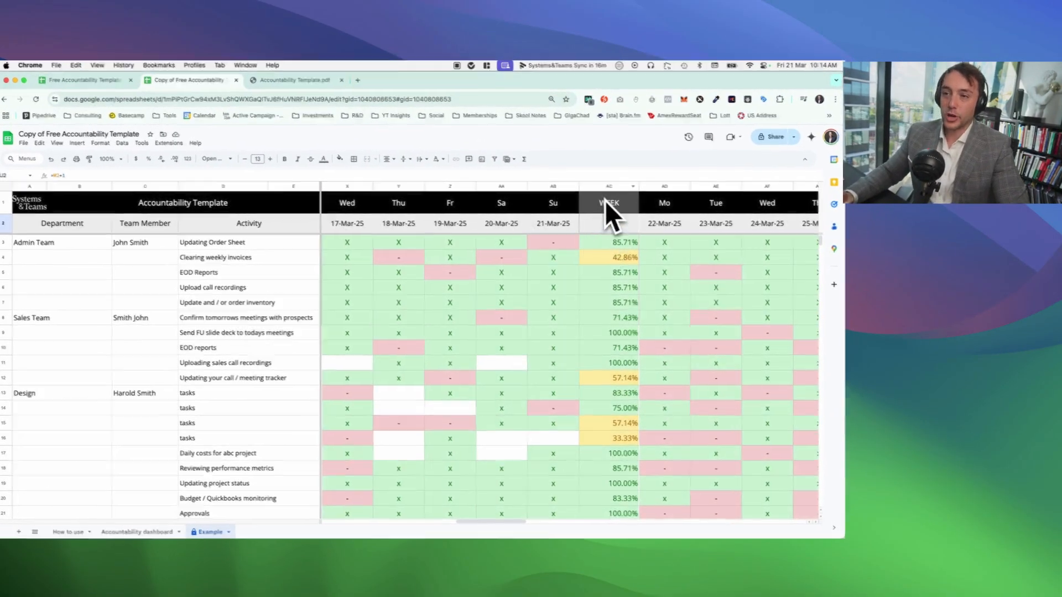
click(607, 187)
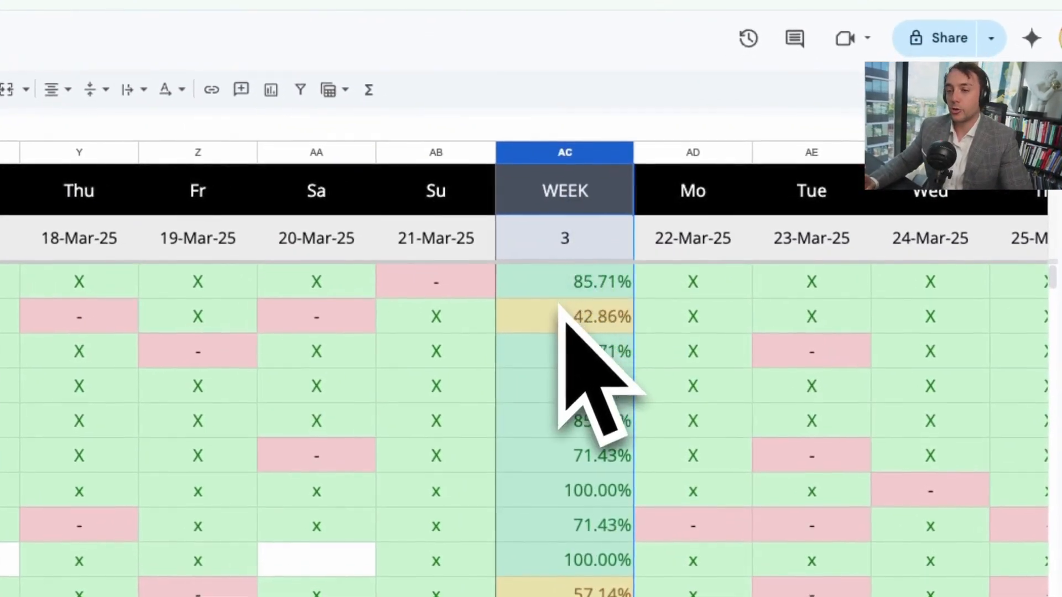
scroll(559, 306, down, 3)
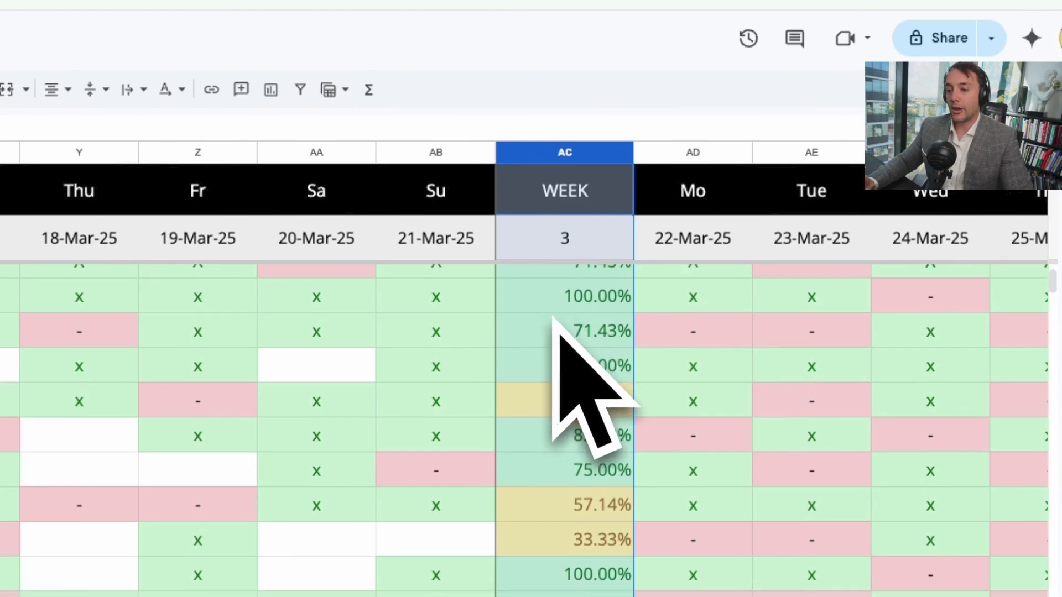
click(579, 419)
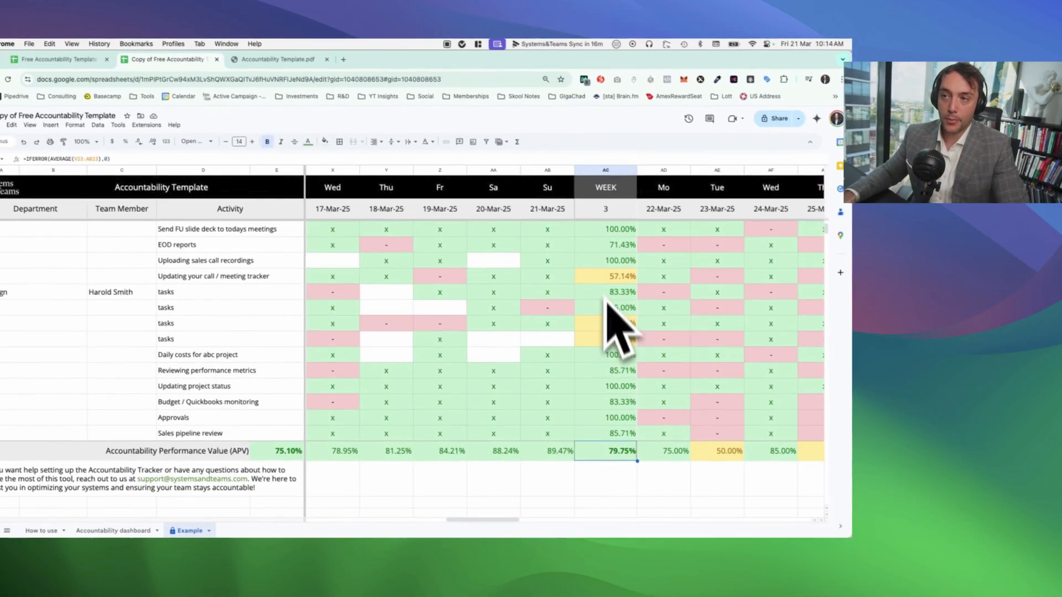
click(603, 170)
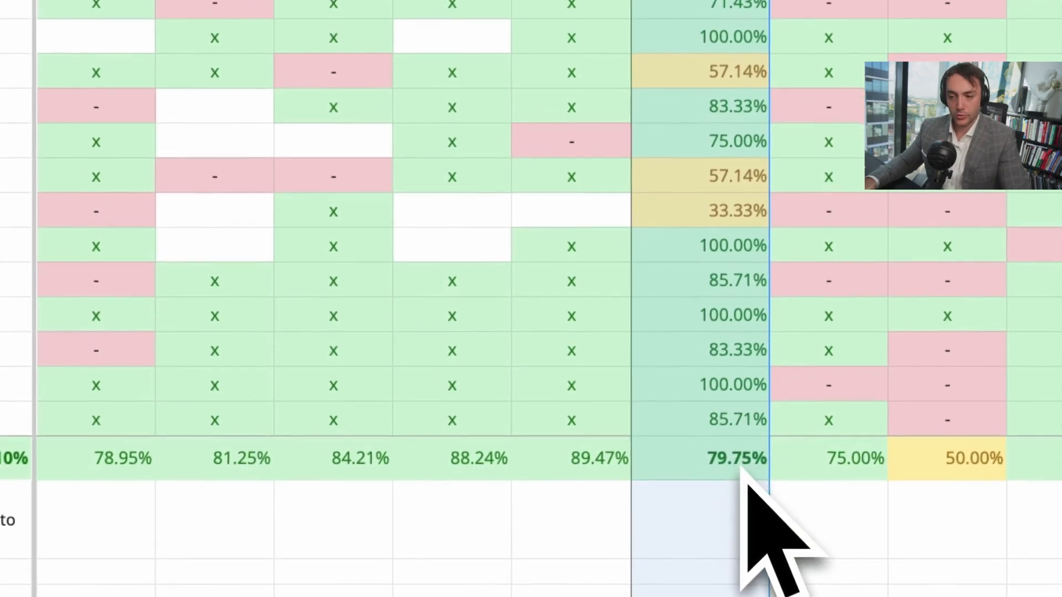
Step: Compare the weekly Accountability Performance Values of weeks 2 and 1 and the daily values between them
scroll(699, 534, left, 4)
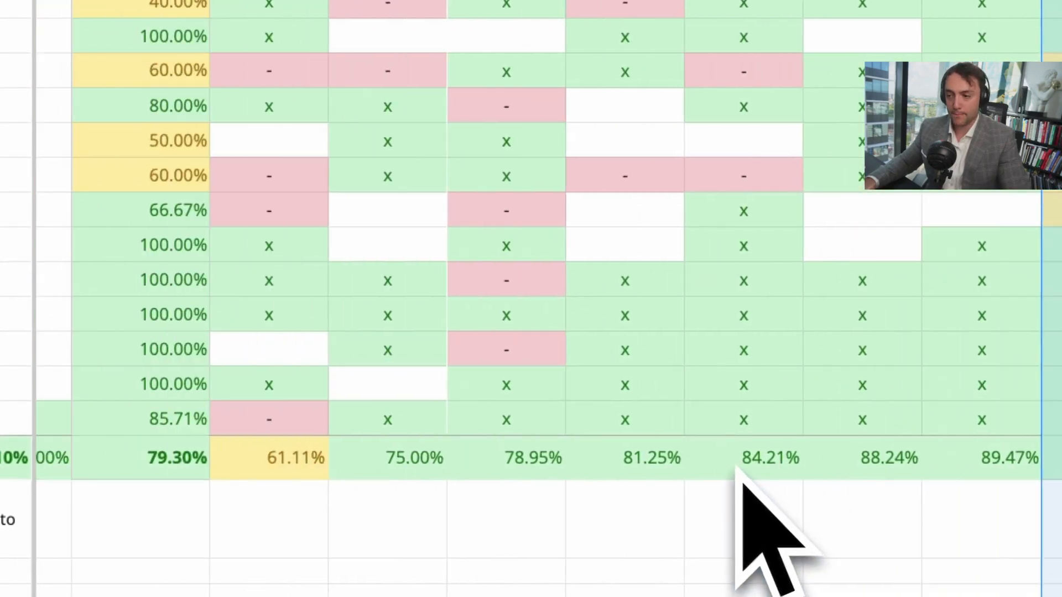
click(419, 63)
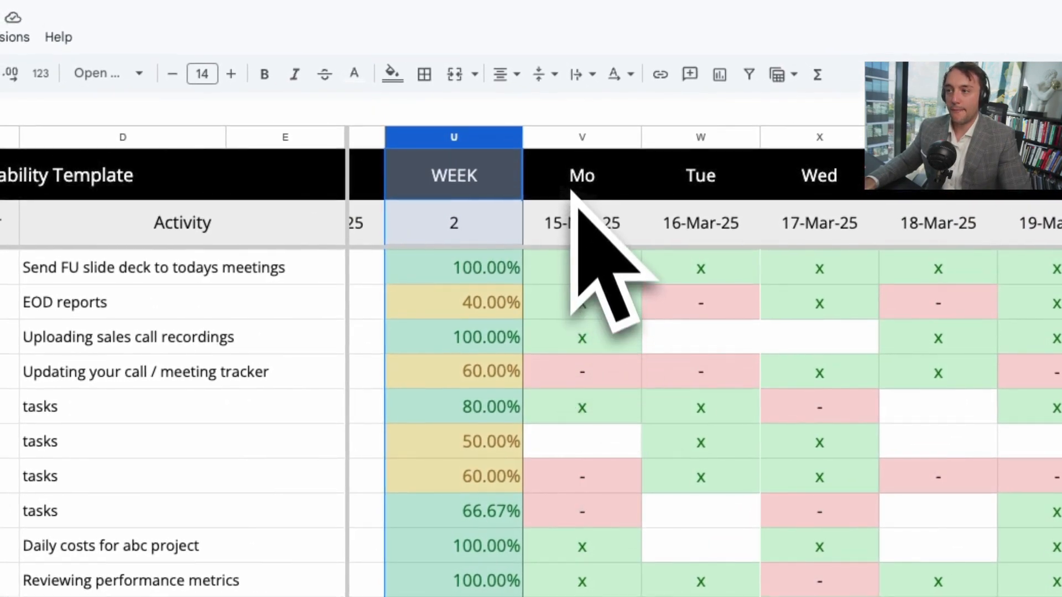
click(529, 63)
scroll(545, 443, left, 6)
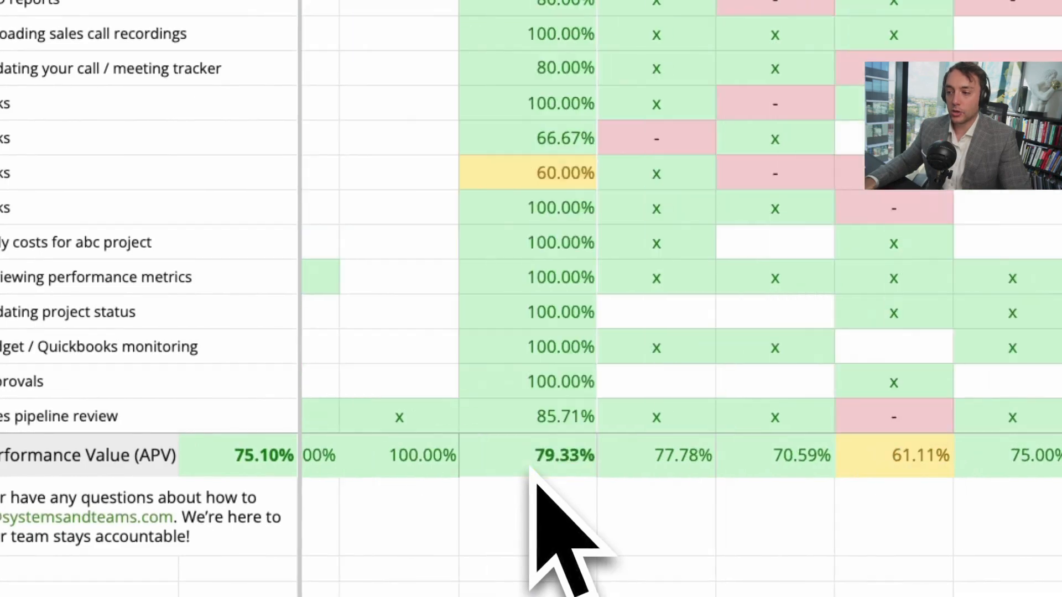
scroll(496, 467, right, 8)
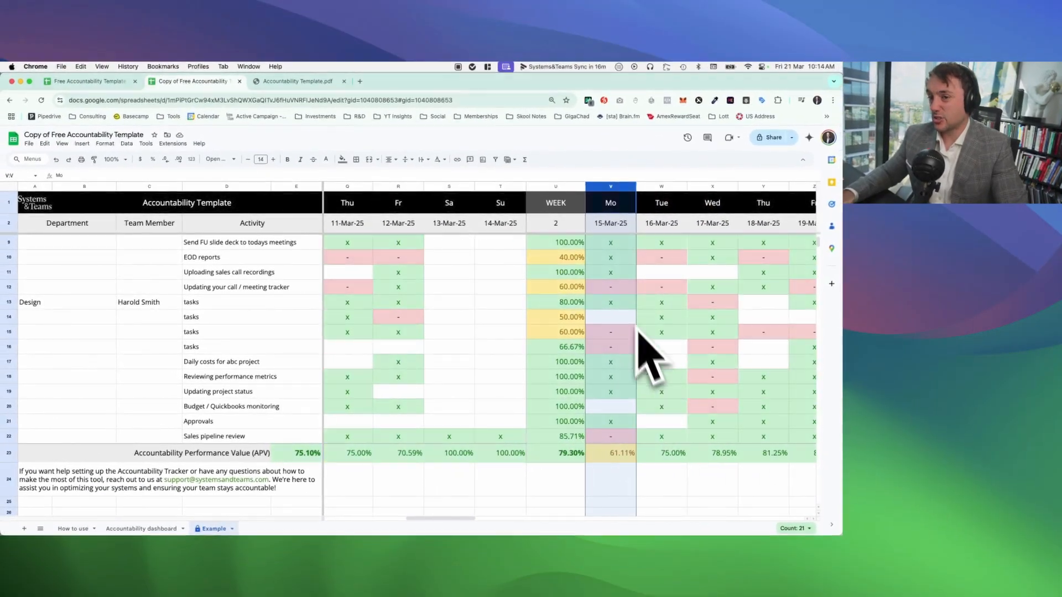
scroll(619, 437, left, 5)
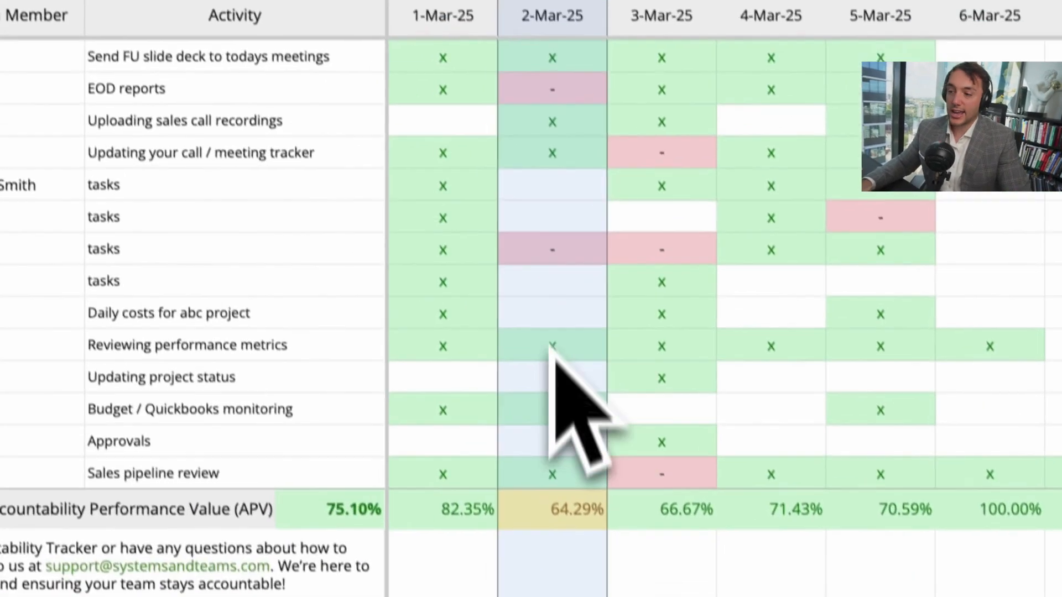
scroll(401, 387, right, 7)
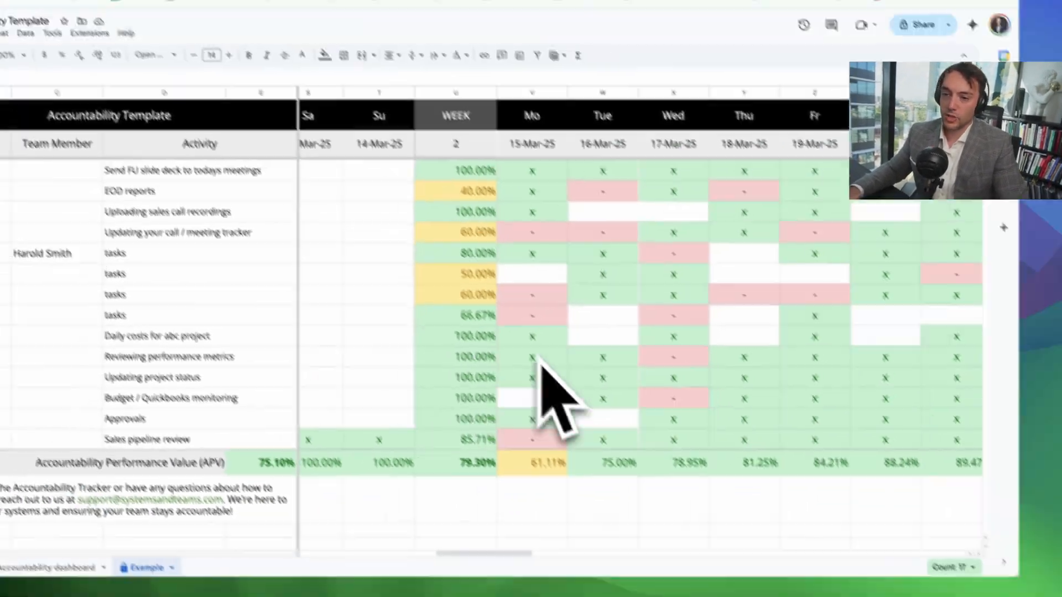
Step: Try marking "Clearing weekly invoices" with X on 27-Mar-25 and - on 28-Mar-25, and clear both marks
scroll(517, 384, right, 6)
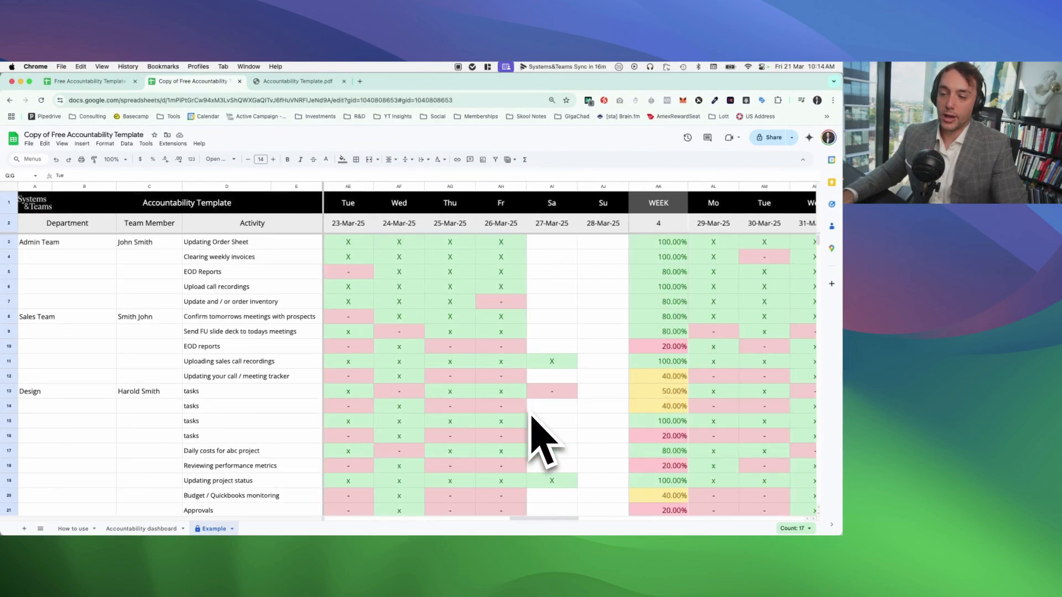
click(560, 258)
text(X)
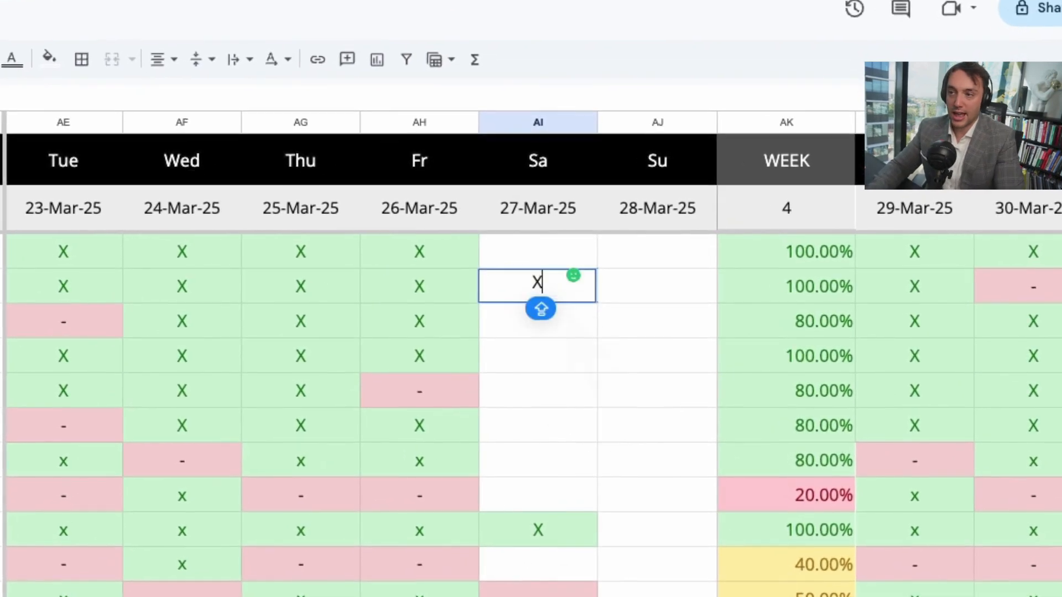
key(Return)
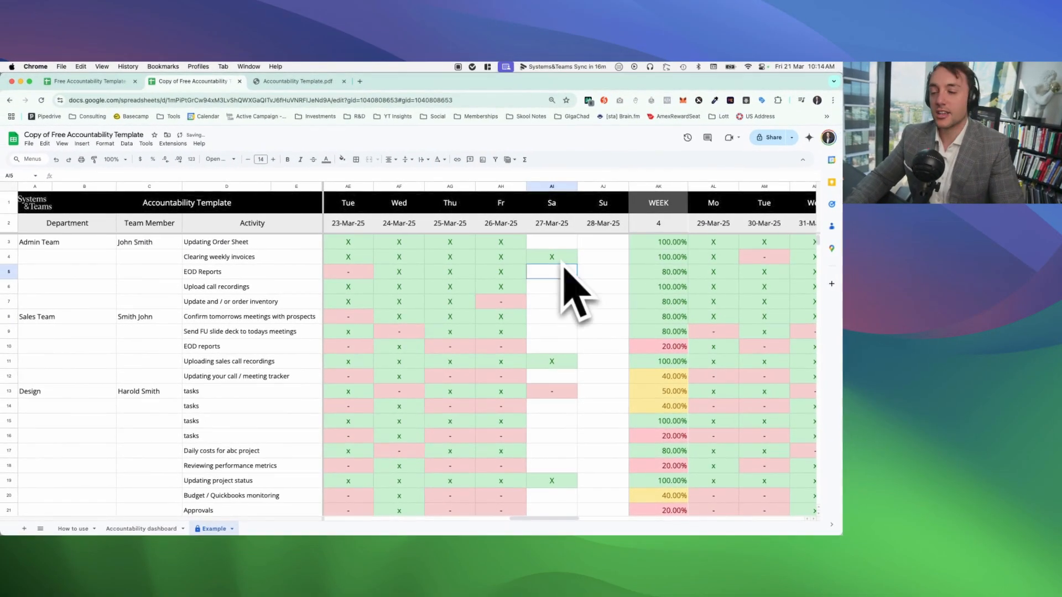
click(594, 256)
text(-)
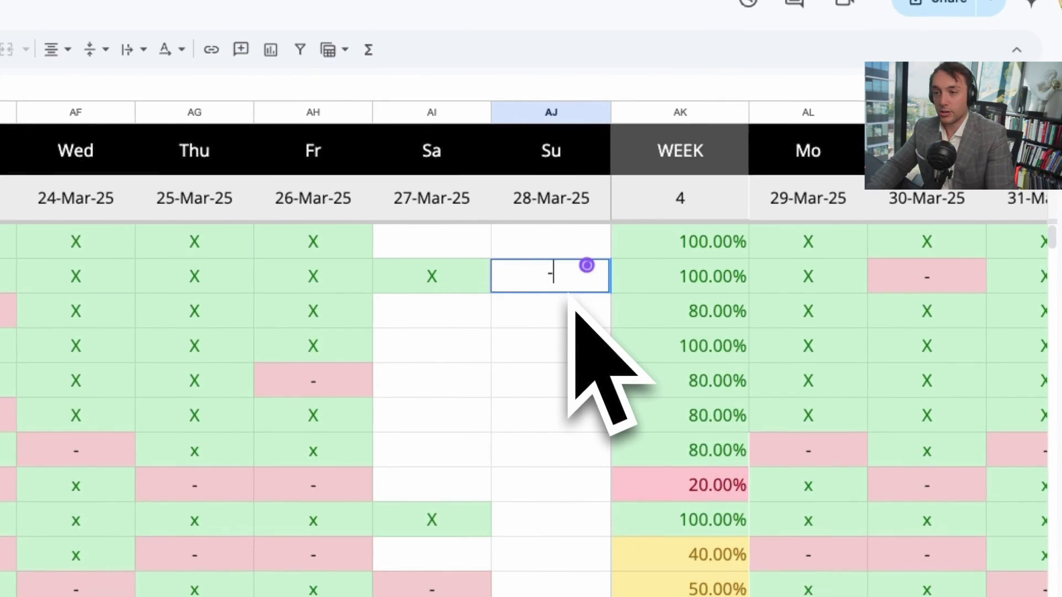
key(Return)
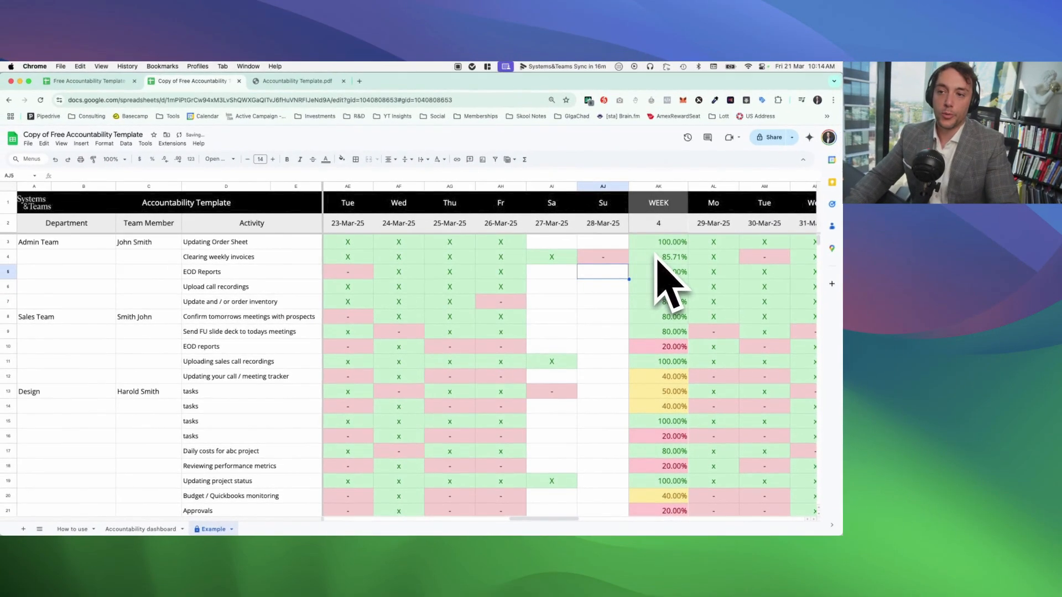
drag(552, 256, 593, 255)
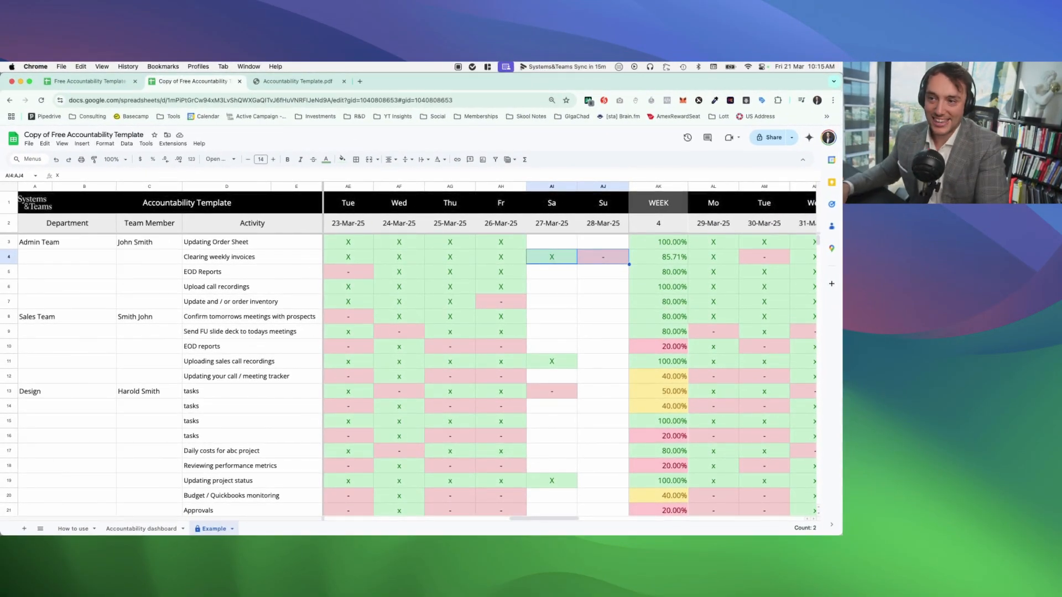
Step: Look through the Example sheet's remaining weeks, from week 5 to week 8
scroll(570, 348, right, 5)
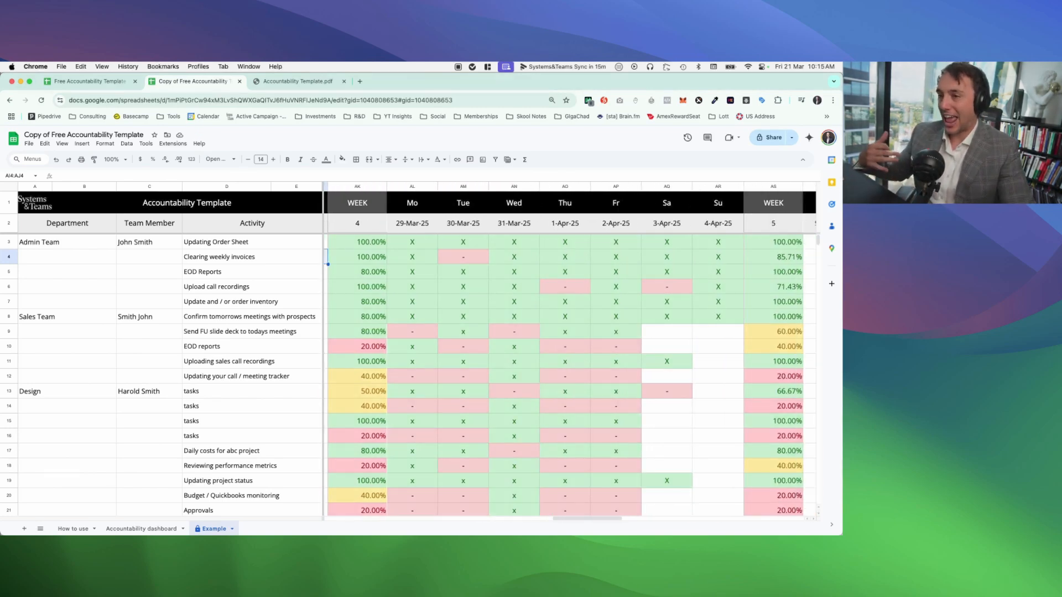
scroll(570, 349, right, 3)
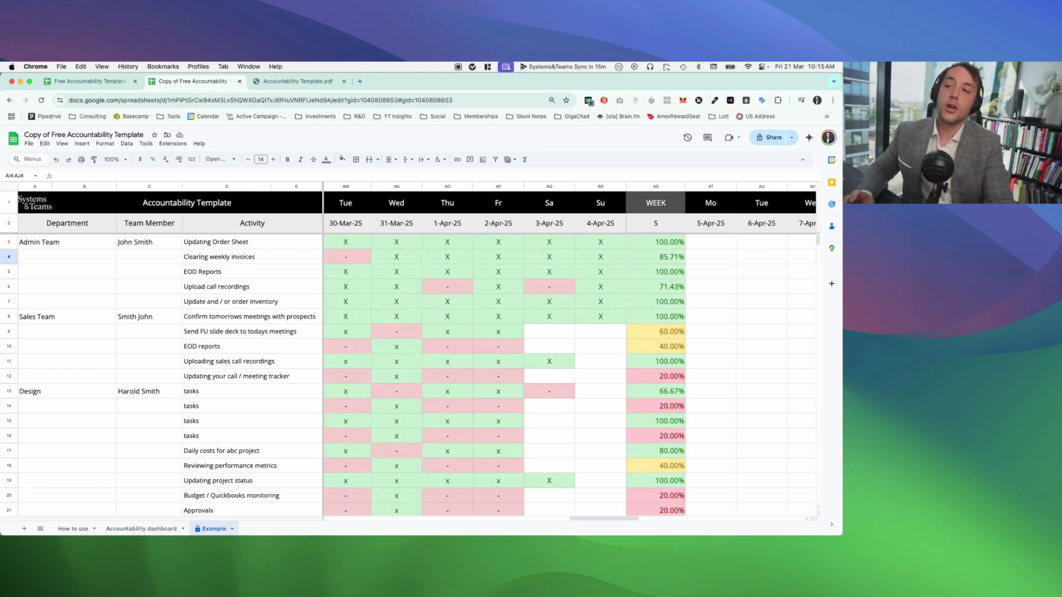
scroll(623, 296, right, 15)
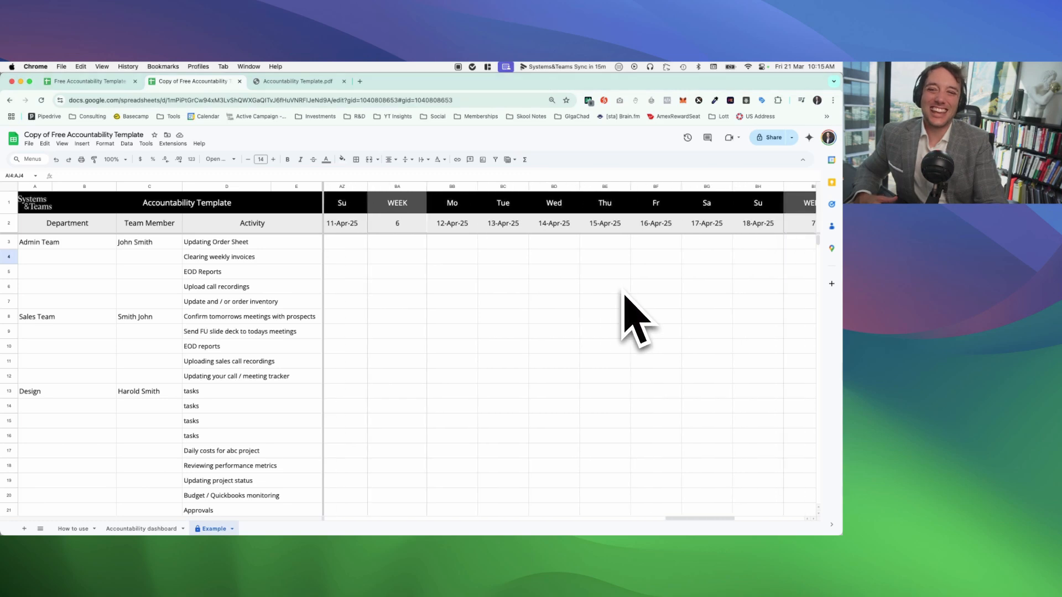
scroll(625, 299, right, 5)
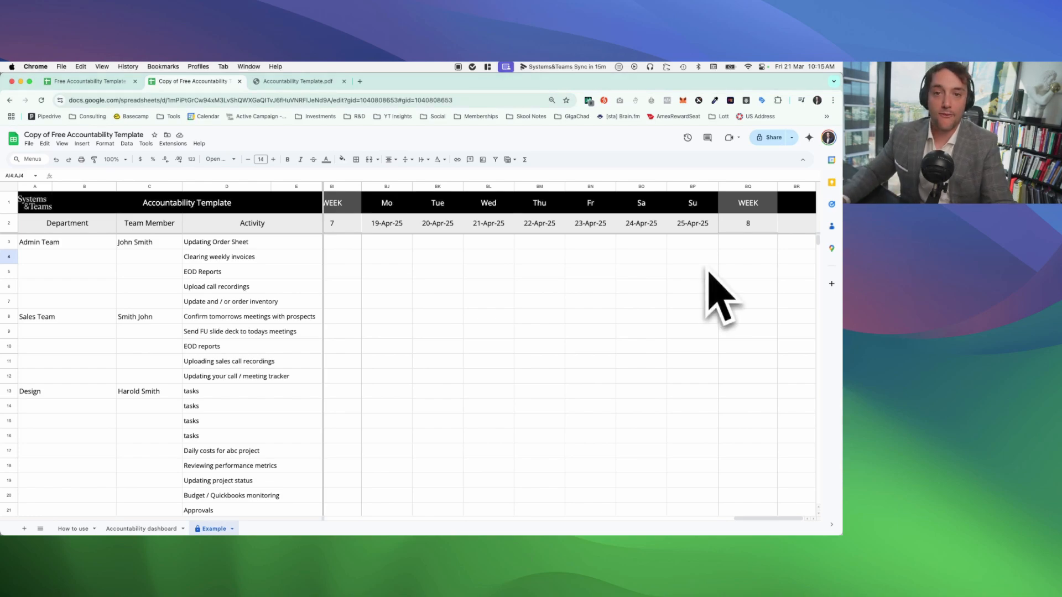
Step: Switch to Accountability Template.pdf and look through pages 4 to 6, up to the list of what the tracker can be designed for
click(295, 81)
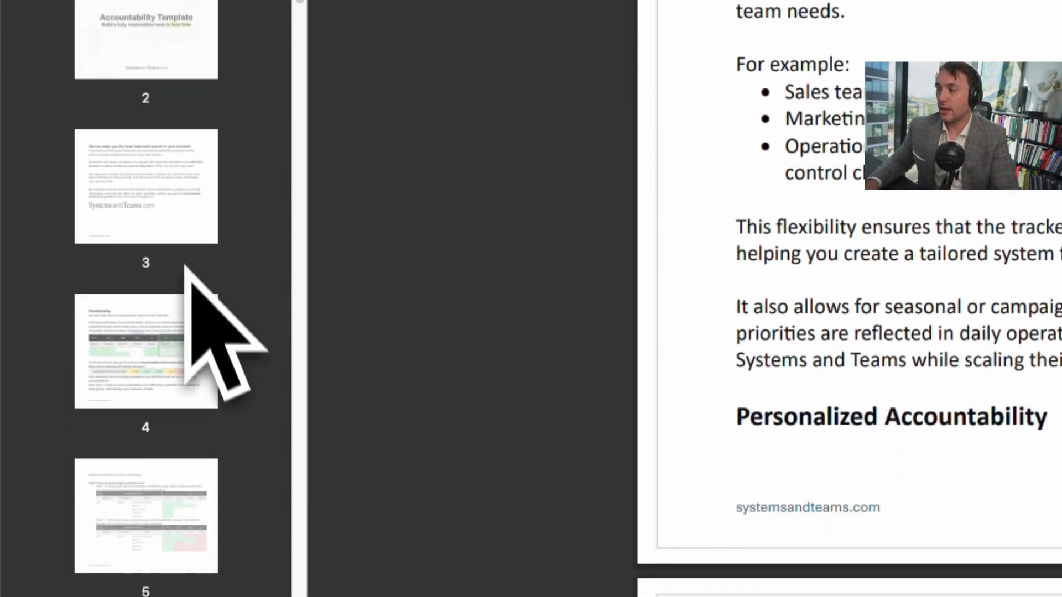
click(198, 329)
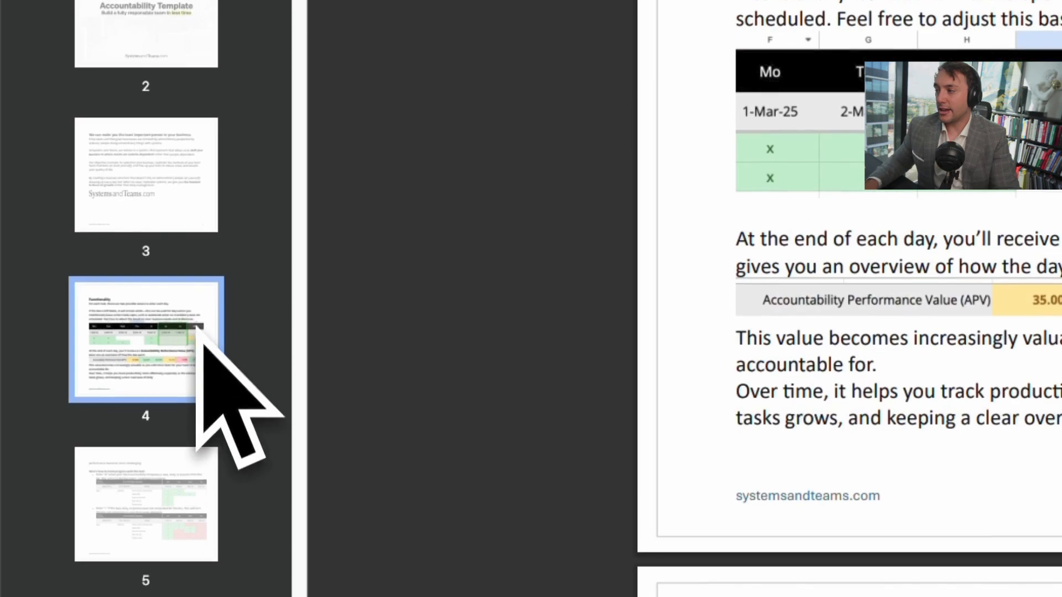
click(208, 434)
click(221, 540)
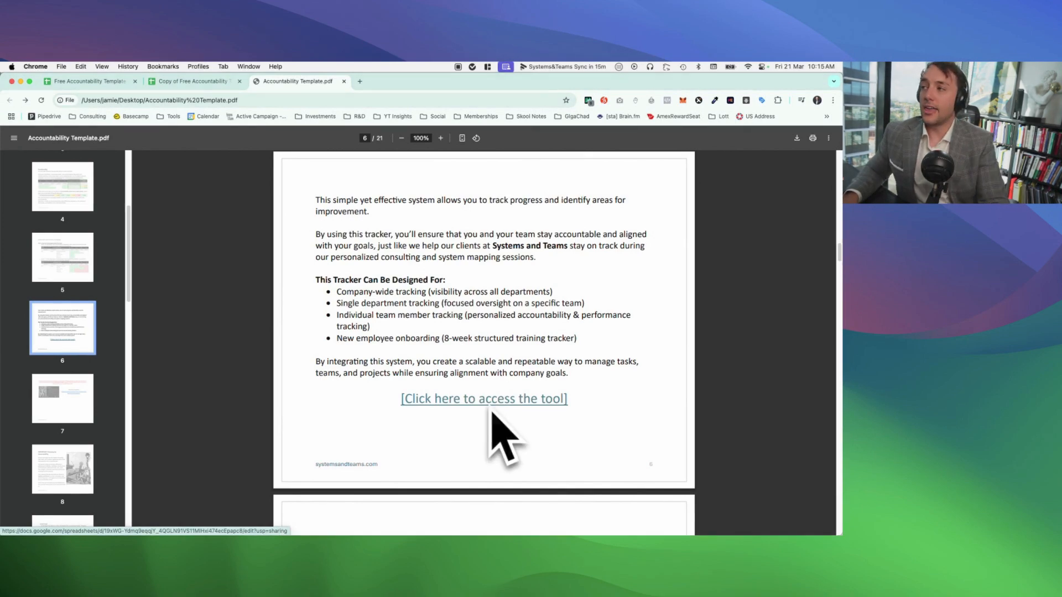
Step: Return to the copied template's Example sheet and clear the activities from "Daily costs for abc project" to "Sales pipeline review"
click(211, 82)
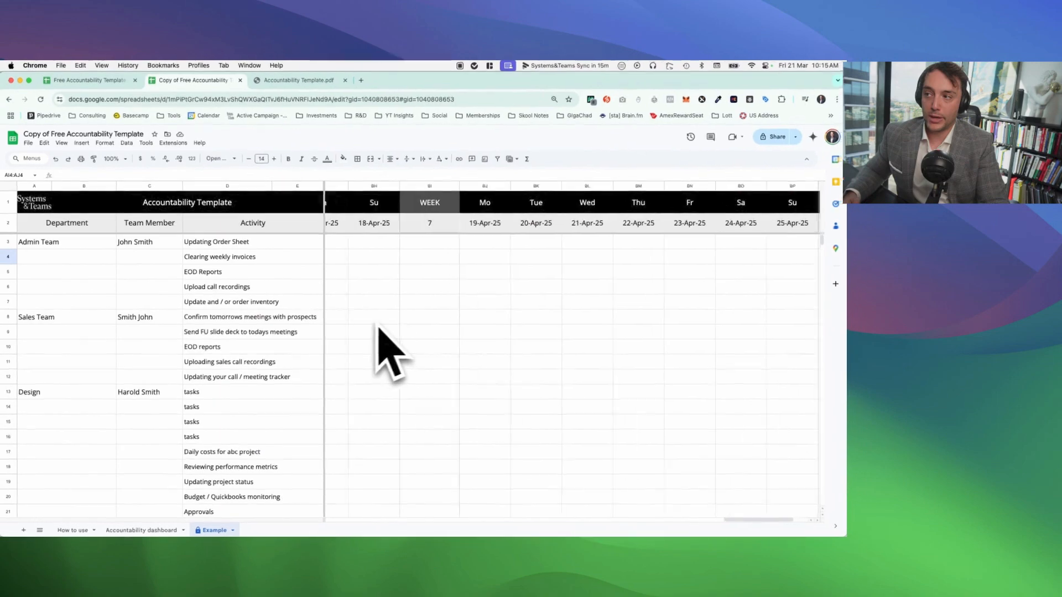
scroll(398, 354, left, 6)
scroll(402, 327, left, 5)
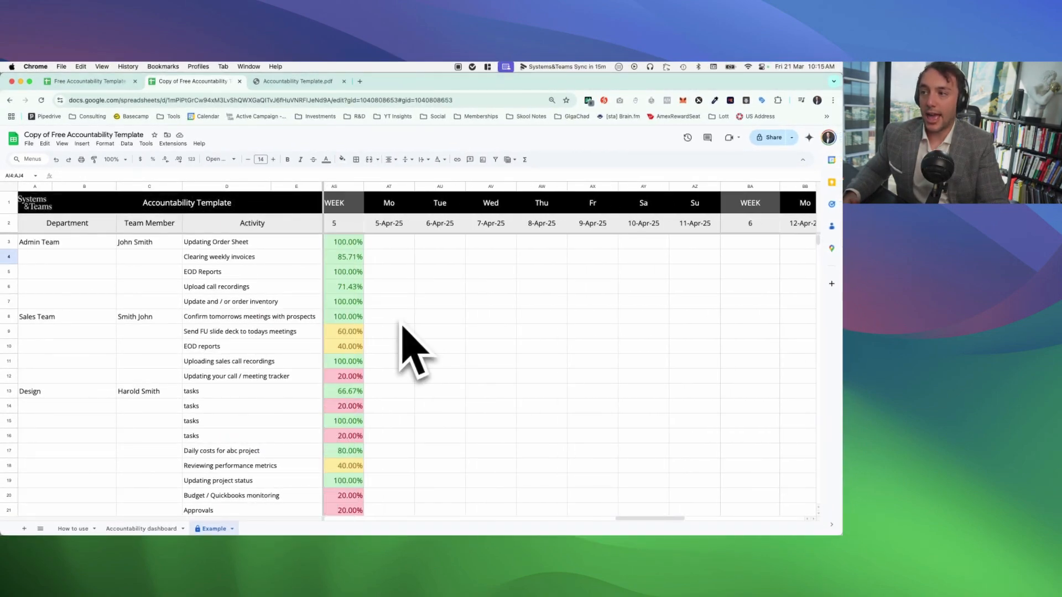
scroll(310, 326, down, 4)
scroll(285, 351, up, 2)
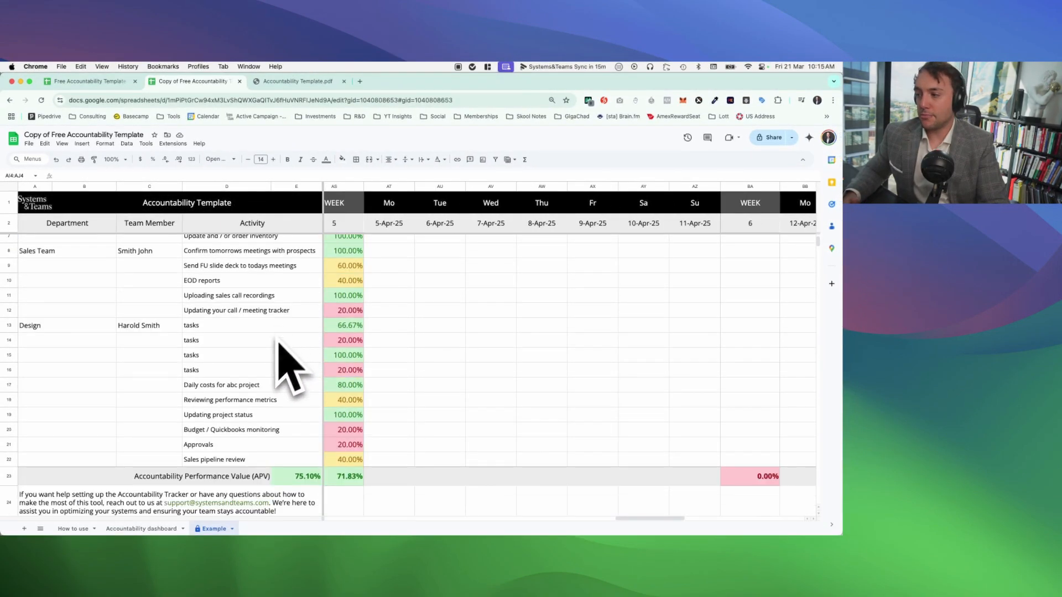
drag(276, 456, 109, 388)
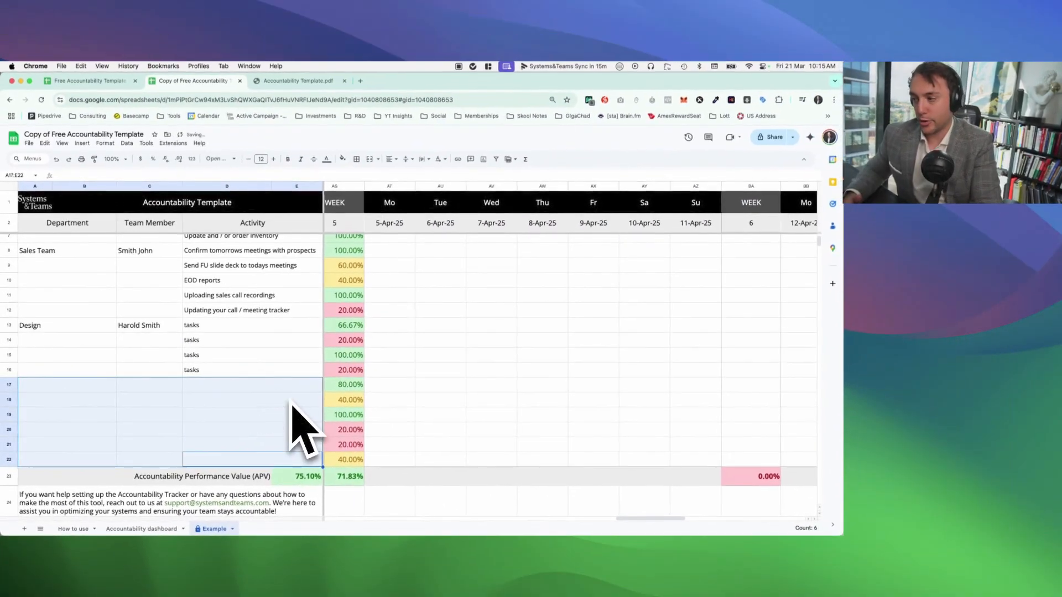
Step: Enter "Leadership Team" as the department in row 17 of the Example sheet, with "Task" as its activity
click(61, 386)
text(lead)
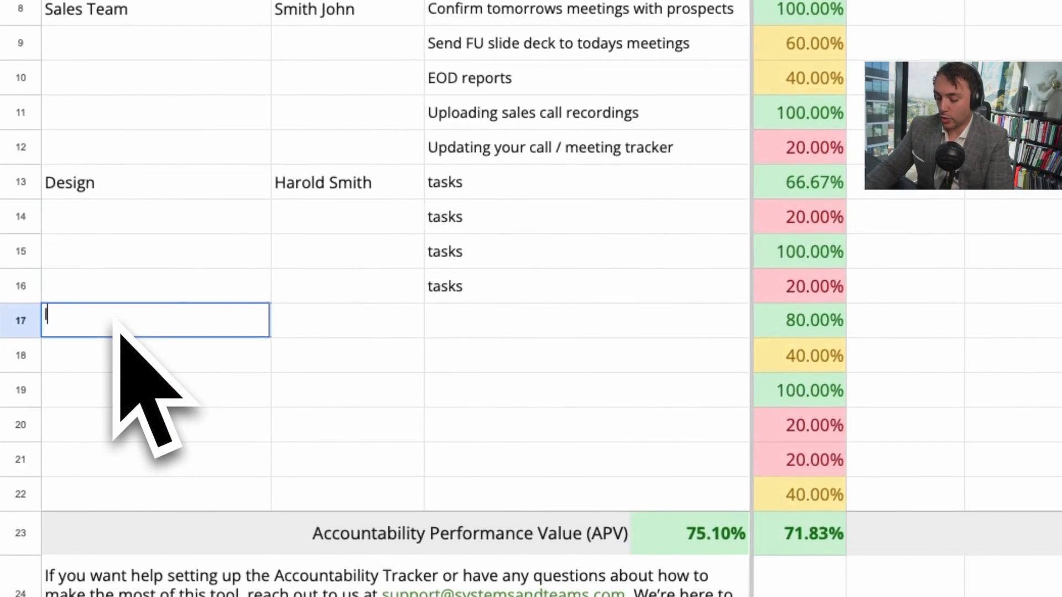
text(ership Te)
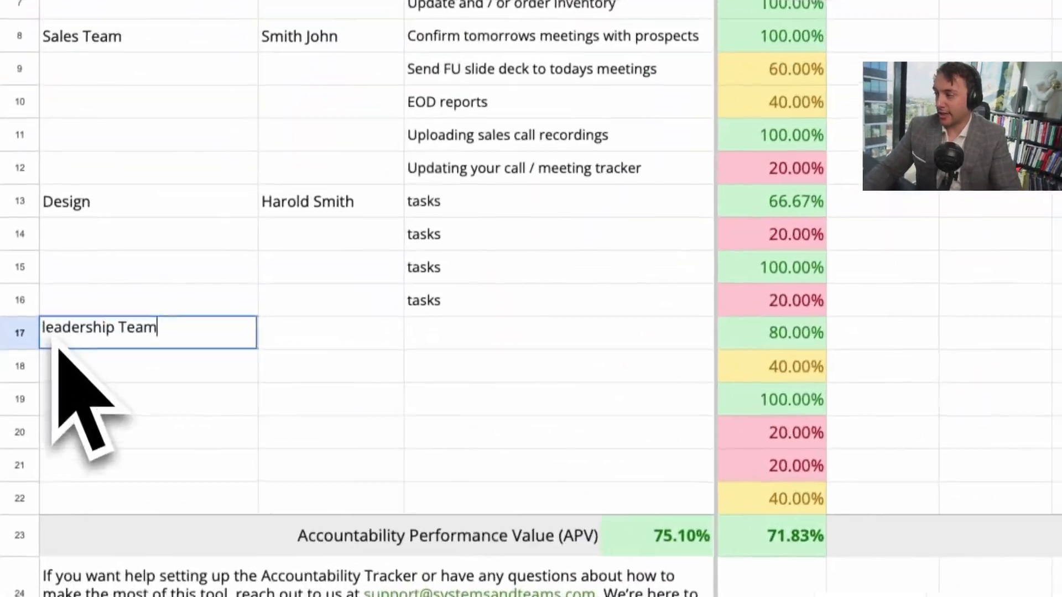
click(26, 382)
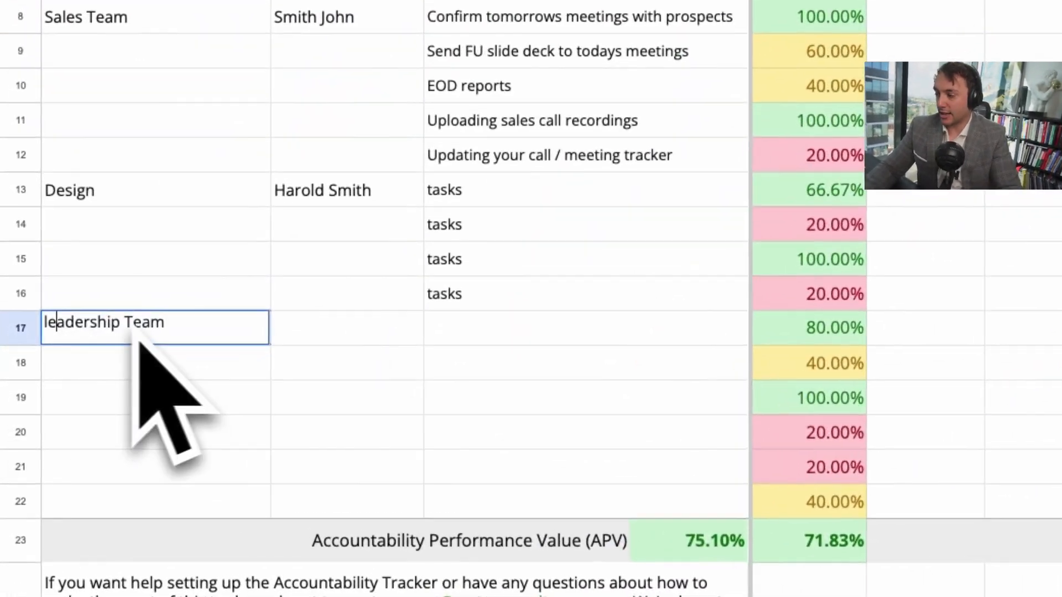
key(BackSpace)
key(BackSpace)
key(Tab)
key(Tab)
double_click(564, 327)
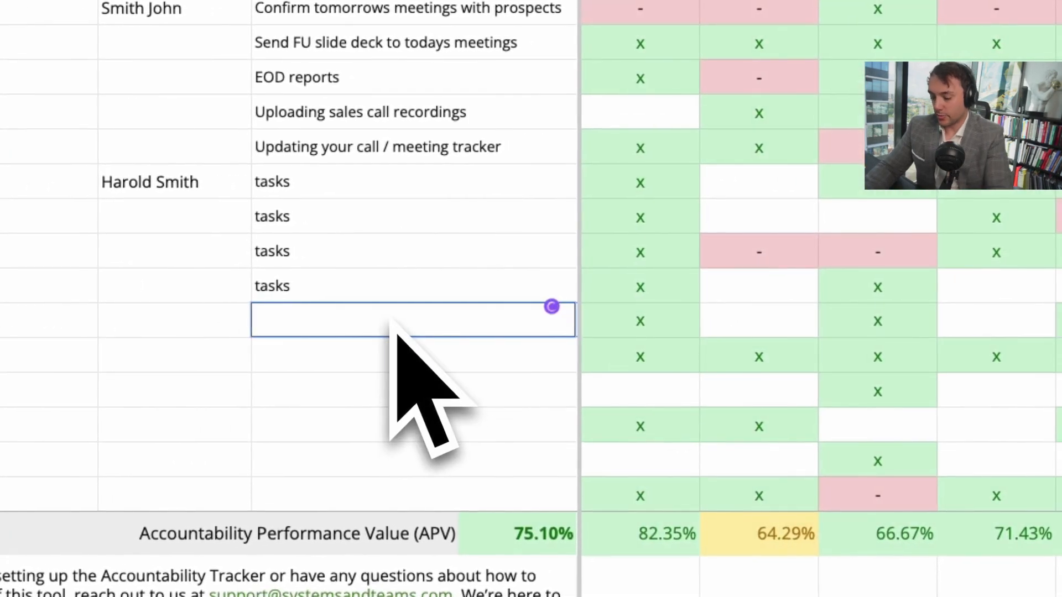
text(Tasks)
key(BackSpace)
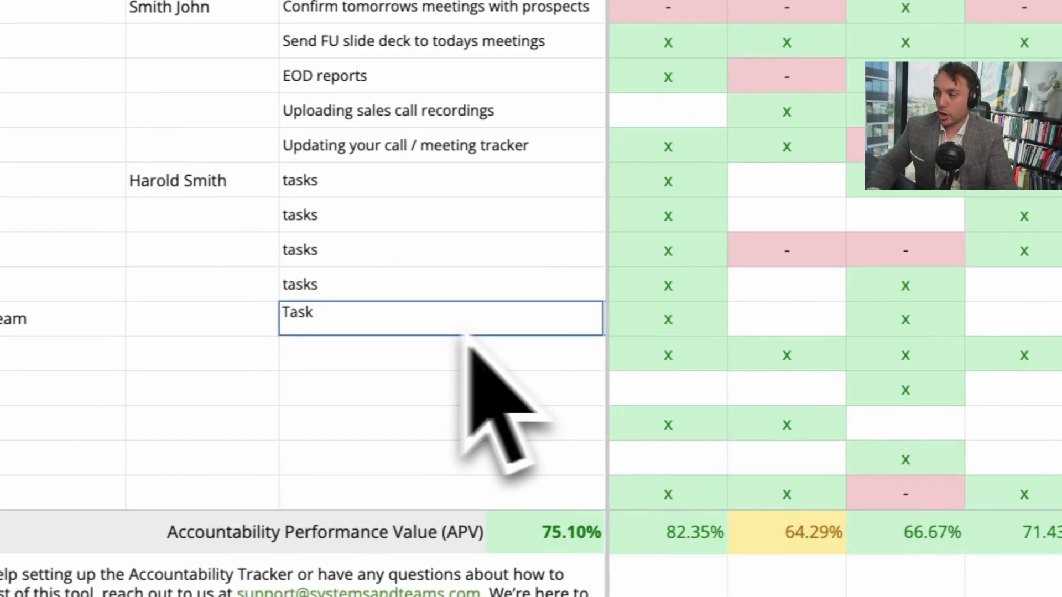
Step: Mark 5-Apr-25 with x for the Leadership Team task in row 17 and with - for rows 18 to 21
click(110, 325)
click(33, 317)
scroll(36, 320, right, 10)
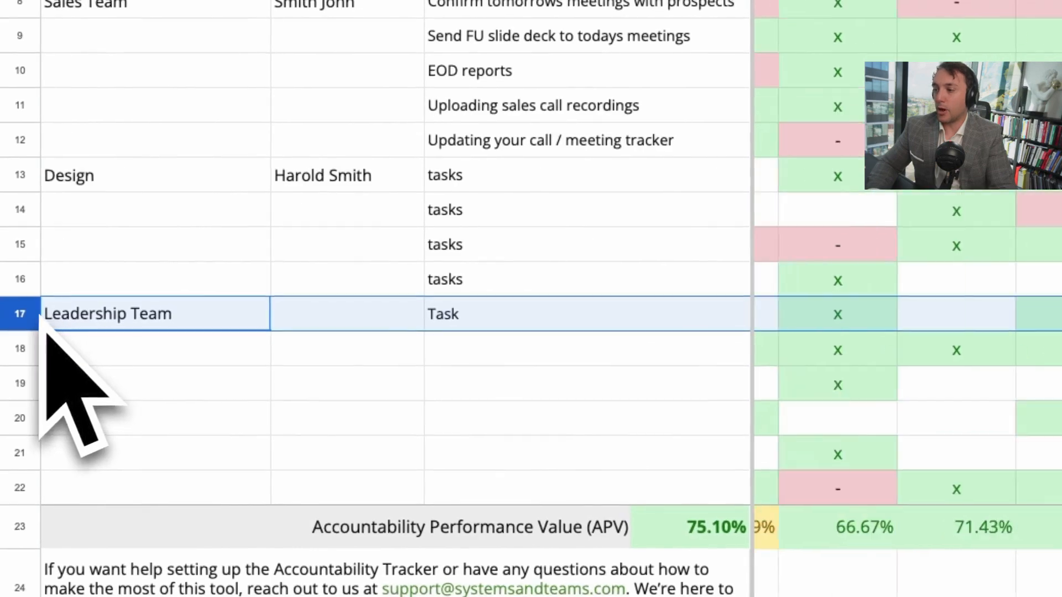
scroll(33, 317, right, 13)
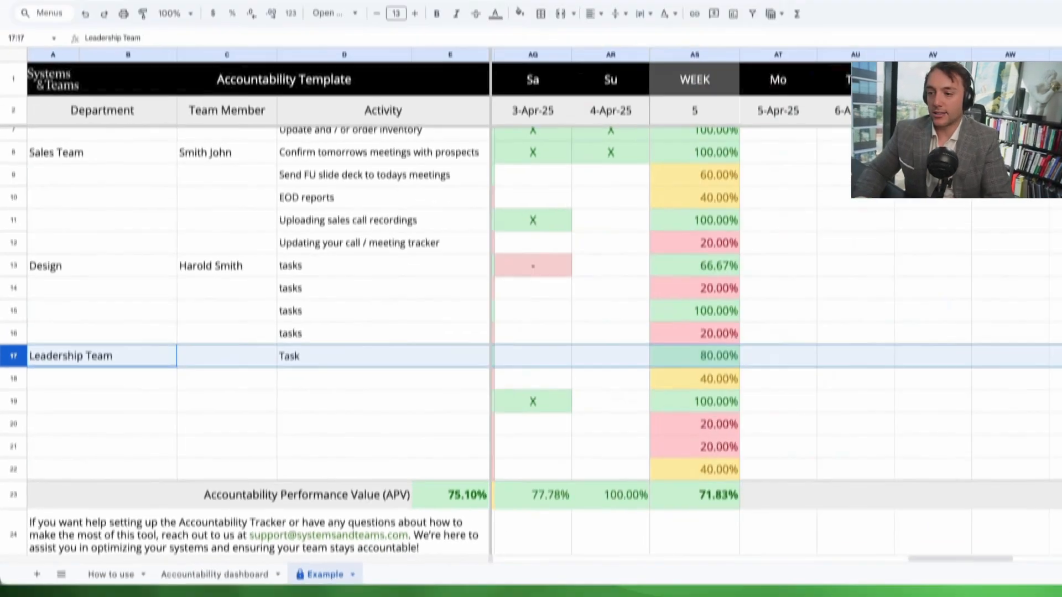
scroll(32, 316, left, 1)
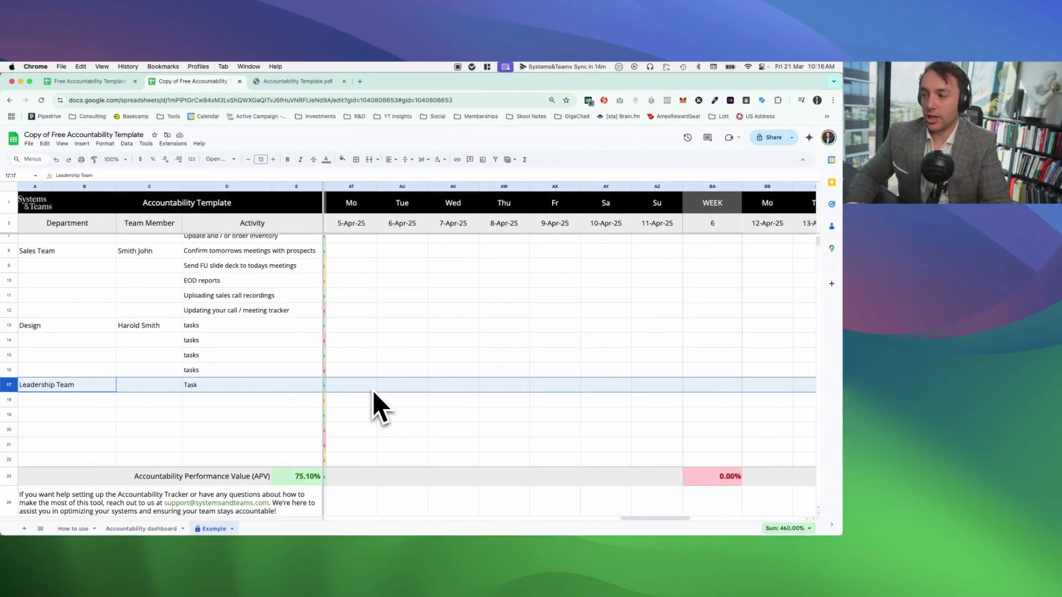
click(373, 389)
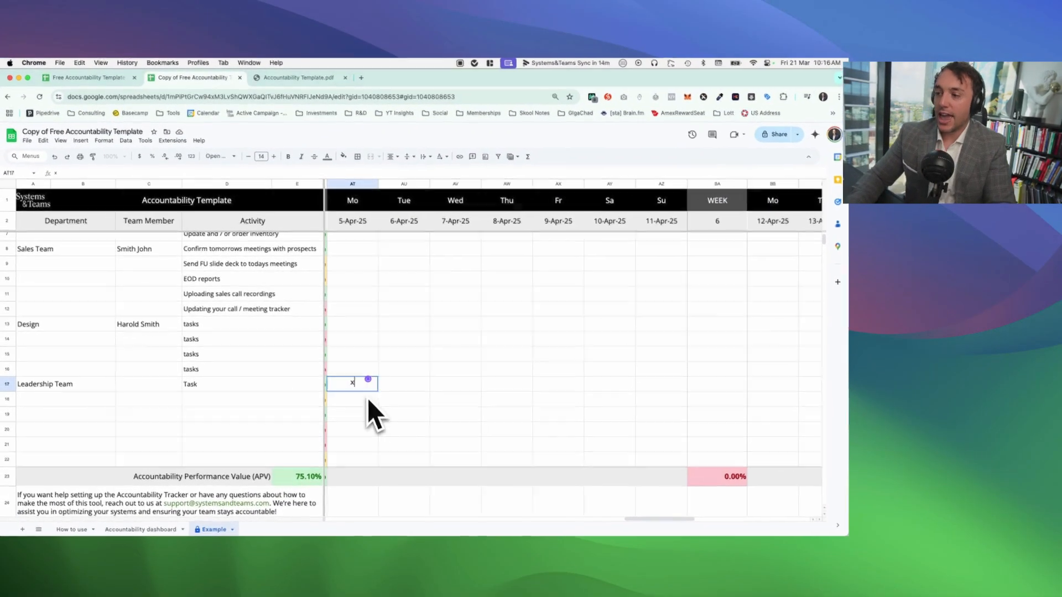
key(Return)
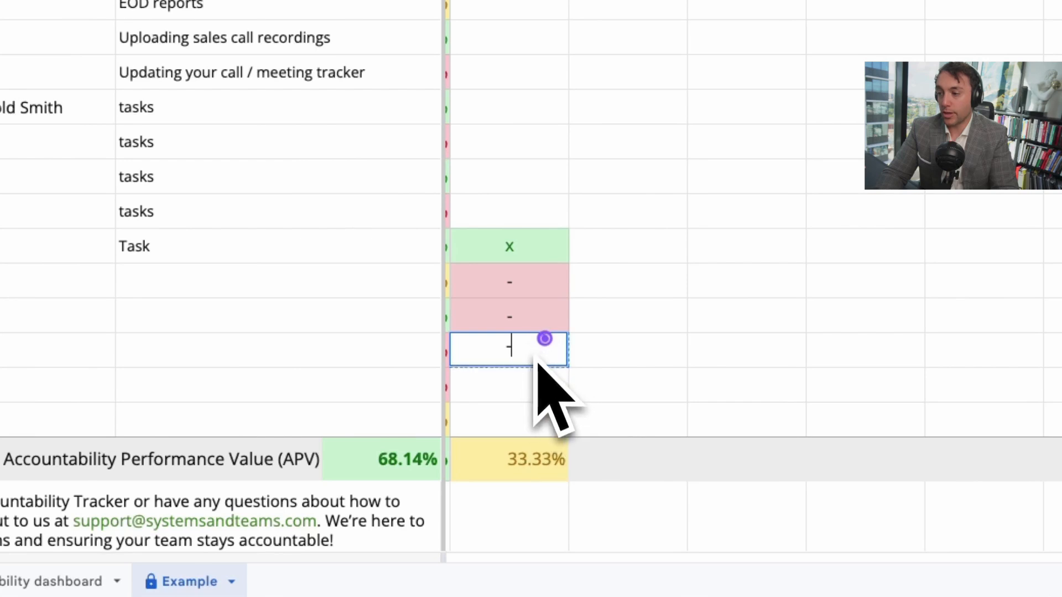
Step: Duplicate the Example sheet
right_click(166, 580)
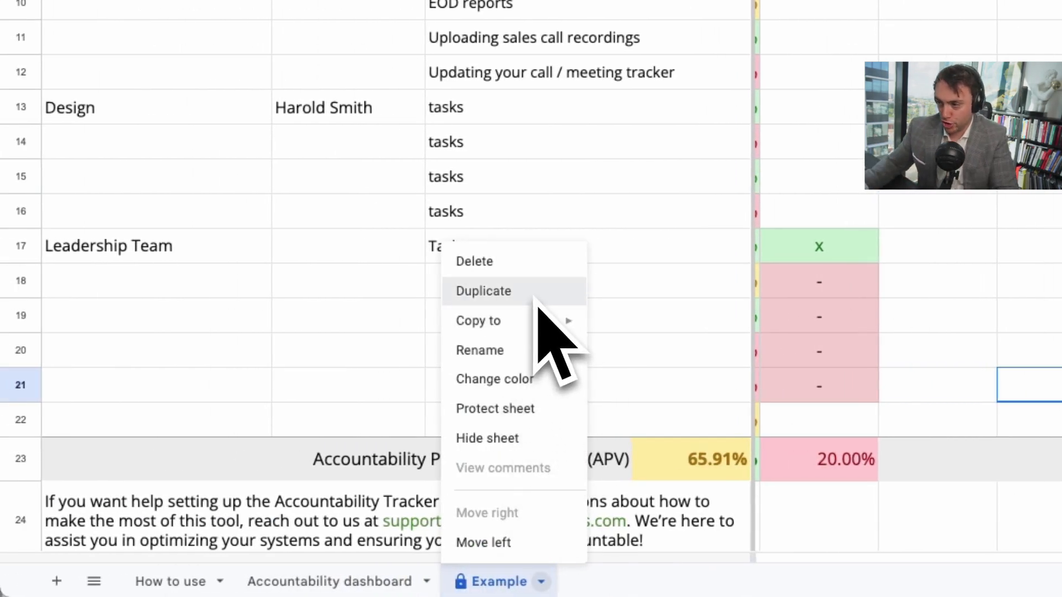
click(534, 295)
click(536, 300)
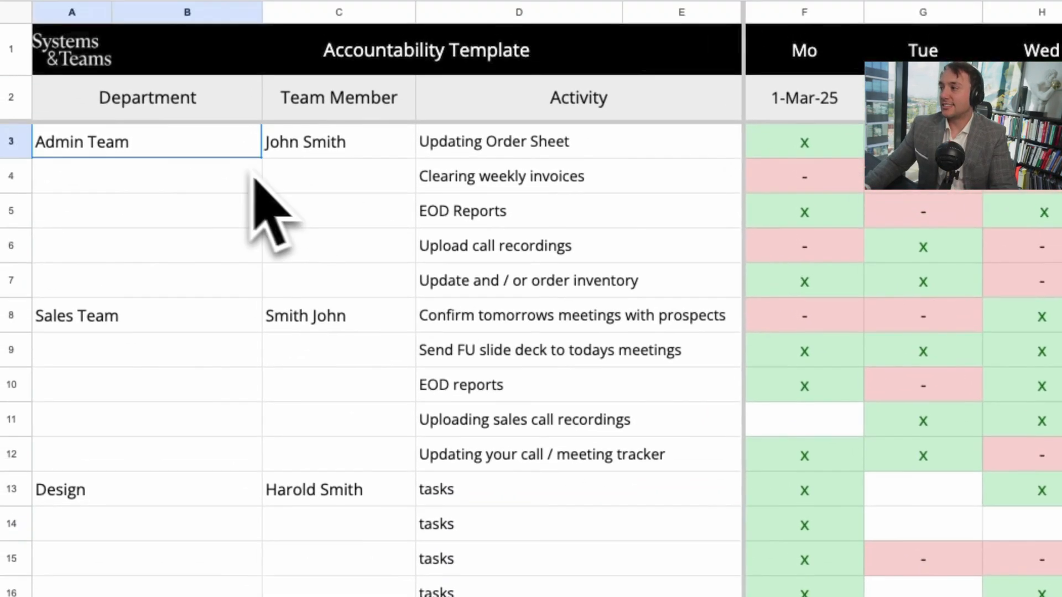
Step: Clear the departments, team members, activities and the 1-Mar-25 to 7-Mar-25 marks from the duplicated sheet
drag(110, 138, 387, 404)
drag(354, 184, 723, 470)
scroll(623, 315, down, 2)
key(Delete)
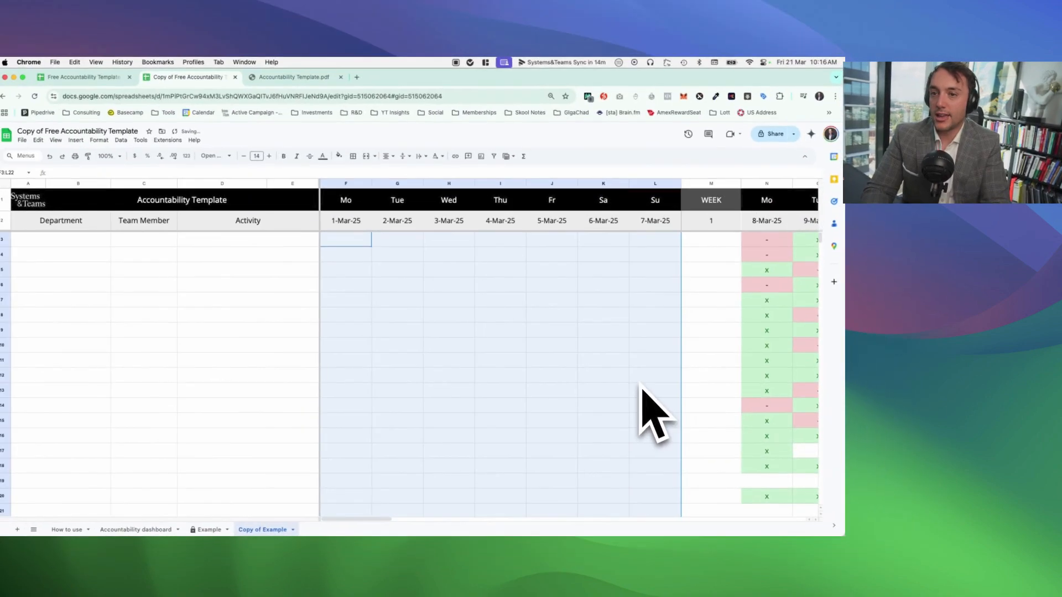
Step: Clear all marks from 8-Mar-25 to 14-Mar-25 in the duplicated sheet
scroll(647, 404, right, 3)
drag(605, 239, 625, 248)
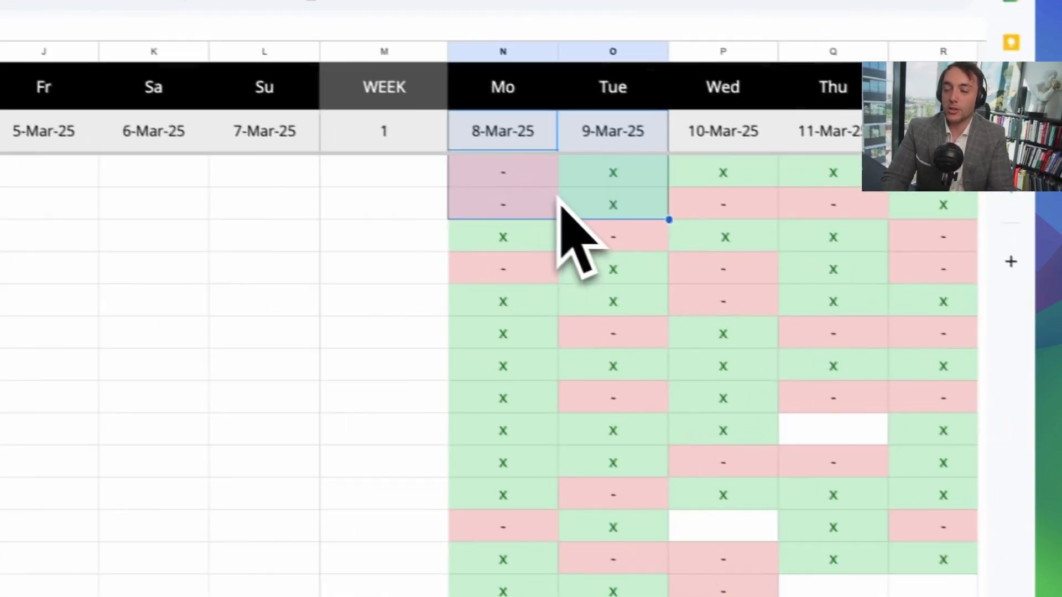
scroll(608, 200, right, 3)
drag(547, 179, 798, 427)
scroll(689, 266, down, 2)
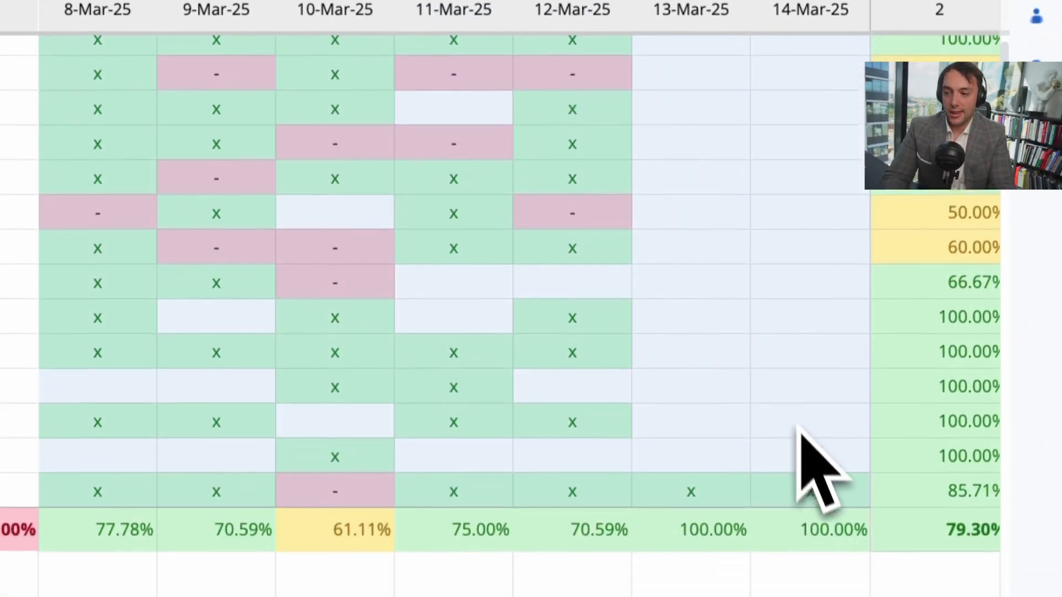
key(Delete)
Step: Set the first Monday's date in the duplicated sheet to 21-Mar-25
scroll(700, 332, left, 10)
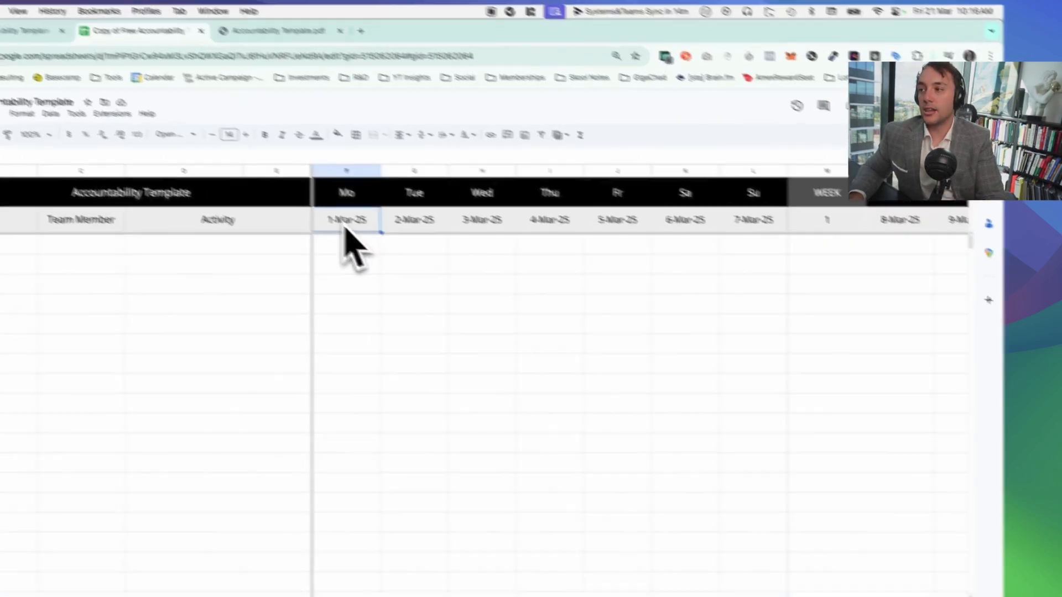
double_click(351, 227)
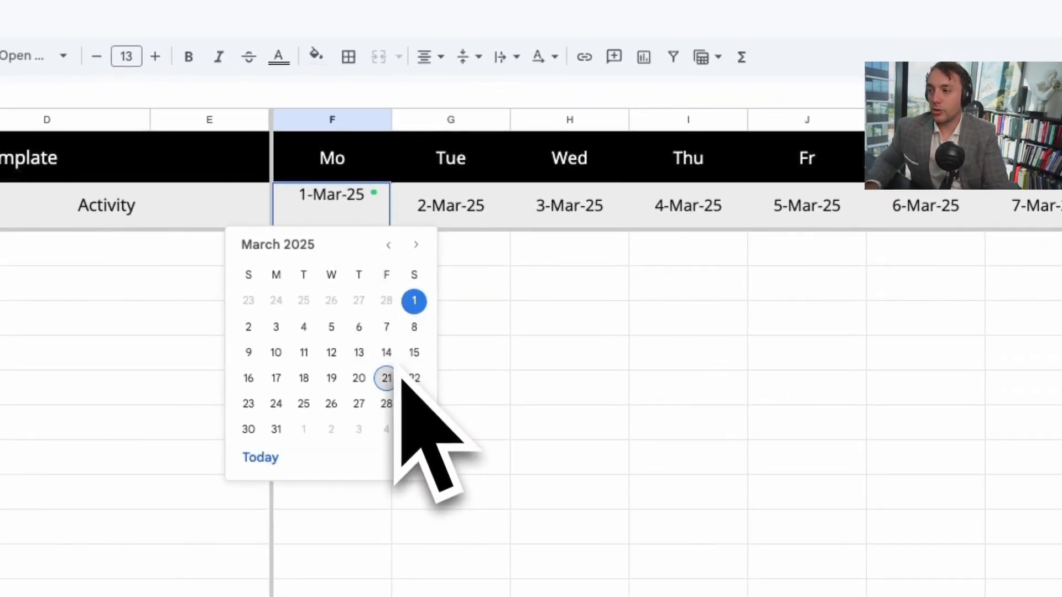
click(394, 380)
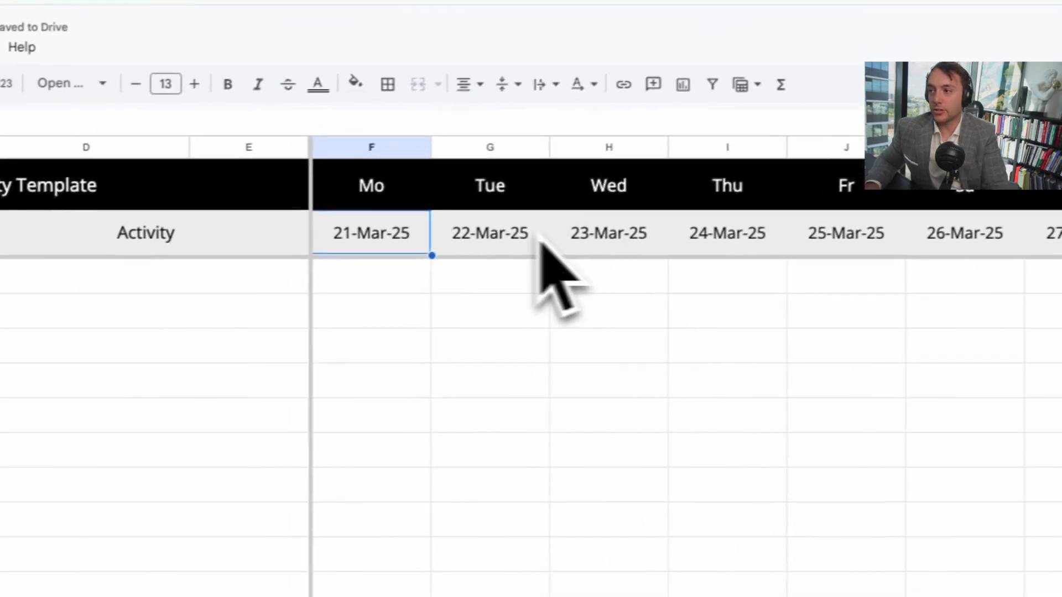
Step: Change the tracker's starting date in the first Monday column to 18-Jun-25
key(Return)
click(415, 245)
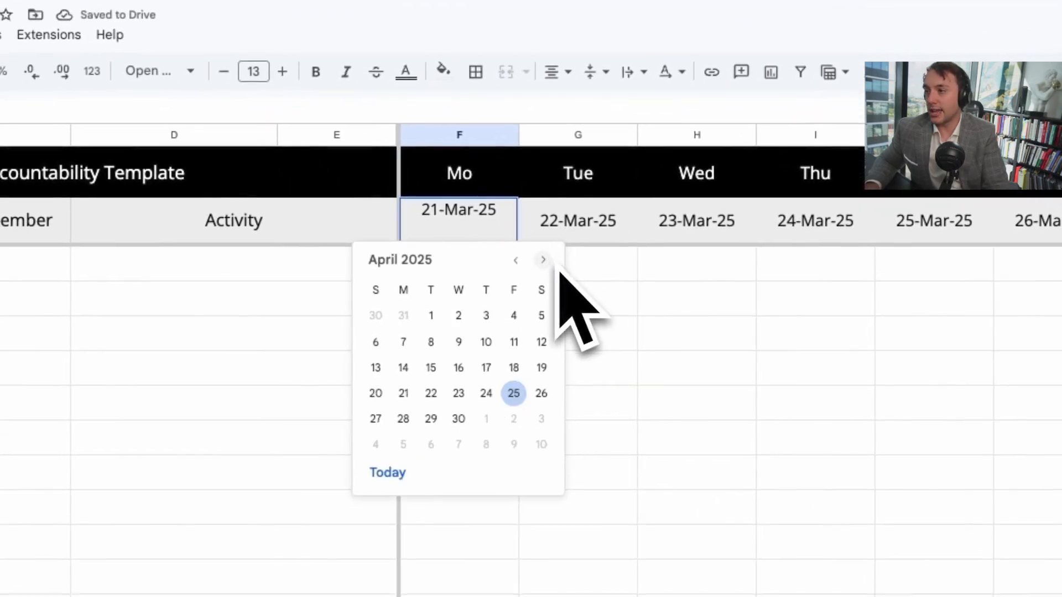
click(543, 261)
click(544, 261)
click(459, 367)
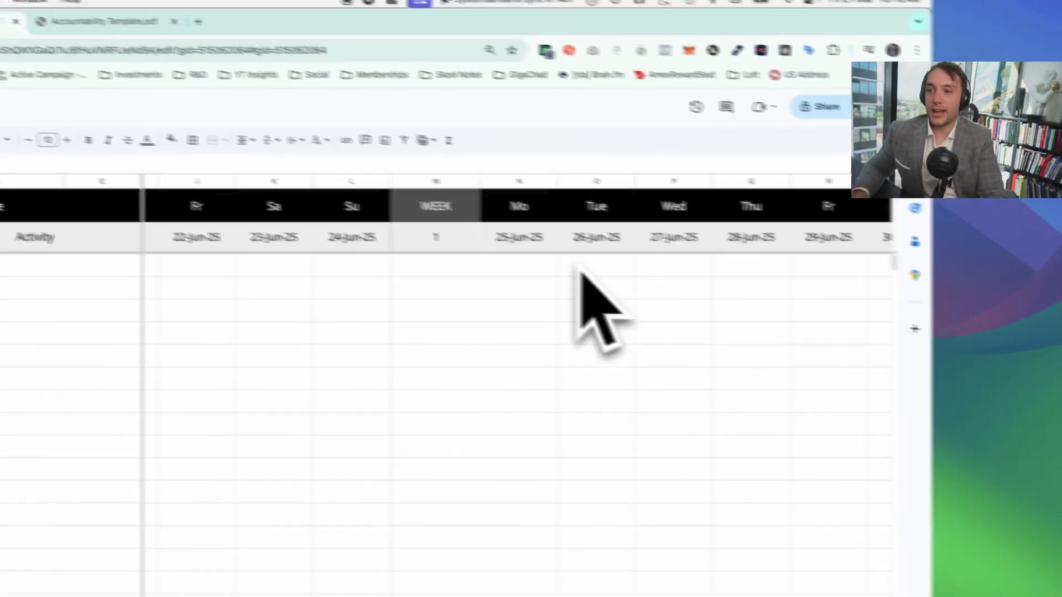
Step: Set the starting date to Monday 2-Jun-25 so that it matches the weekday header
scroll(579, 271, left, 3)
double_click(144, 240)
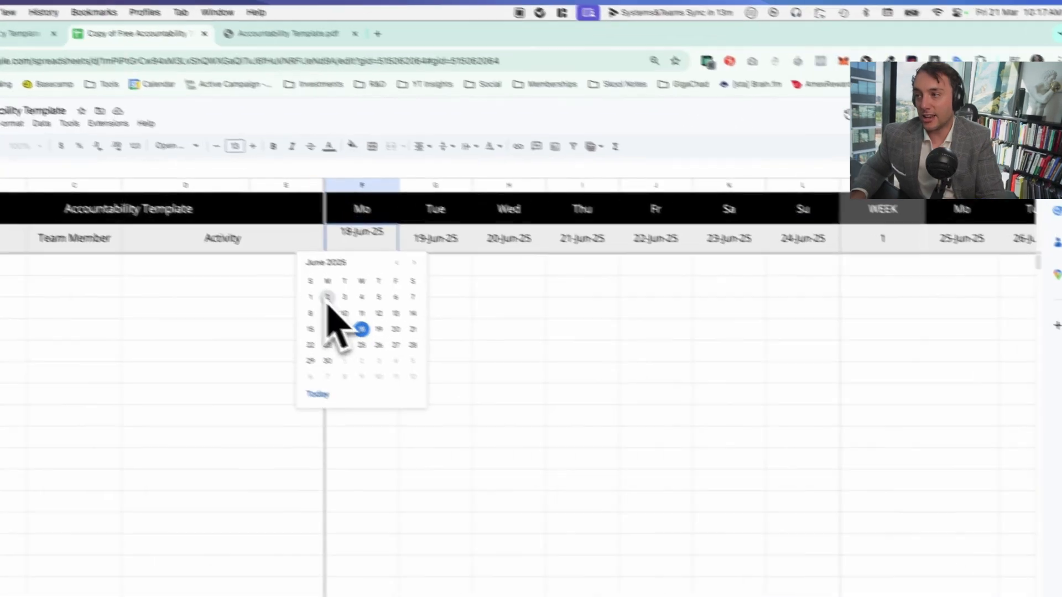
click(325, 264)
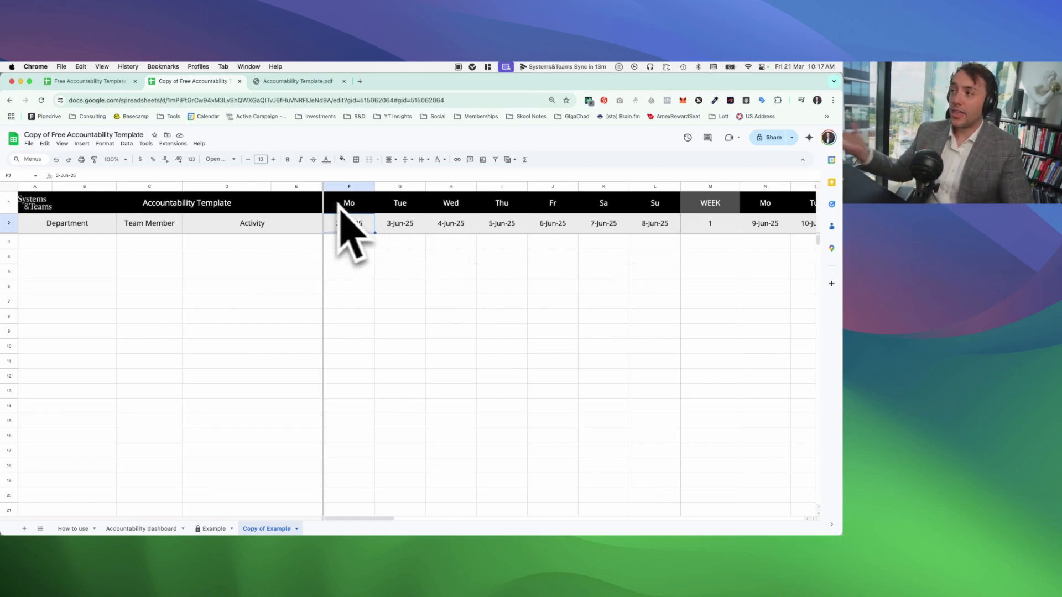
Step: Switch to Accountability Template.pdf and go back to its cover page
click(299, 81)
scroll(107, 215, up, 3)
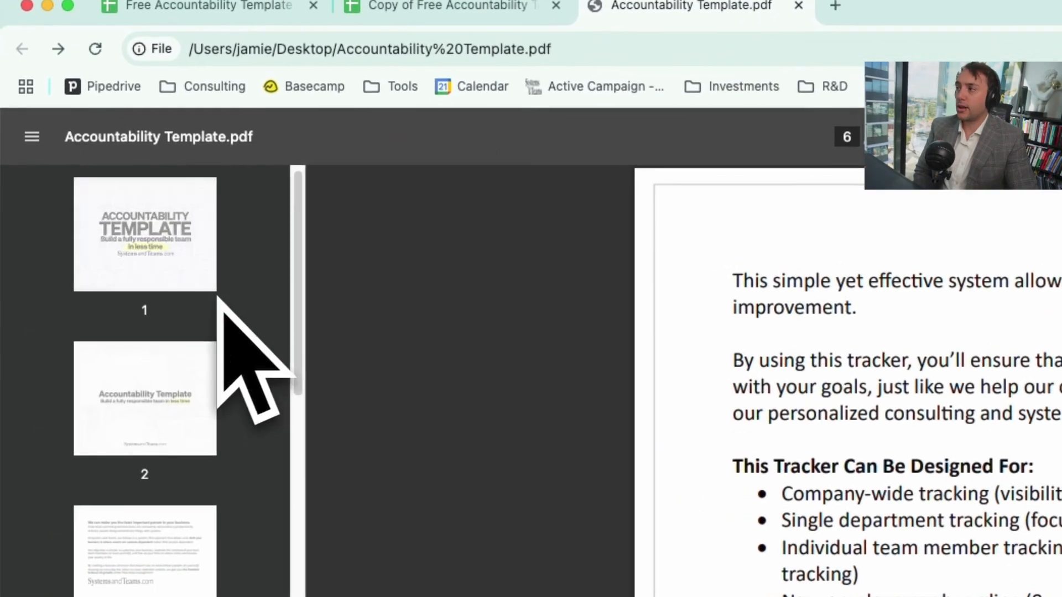
click(89, 198)
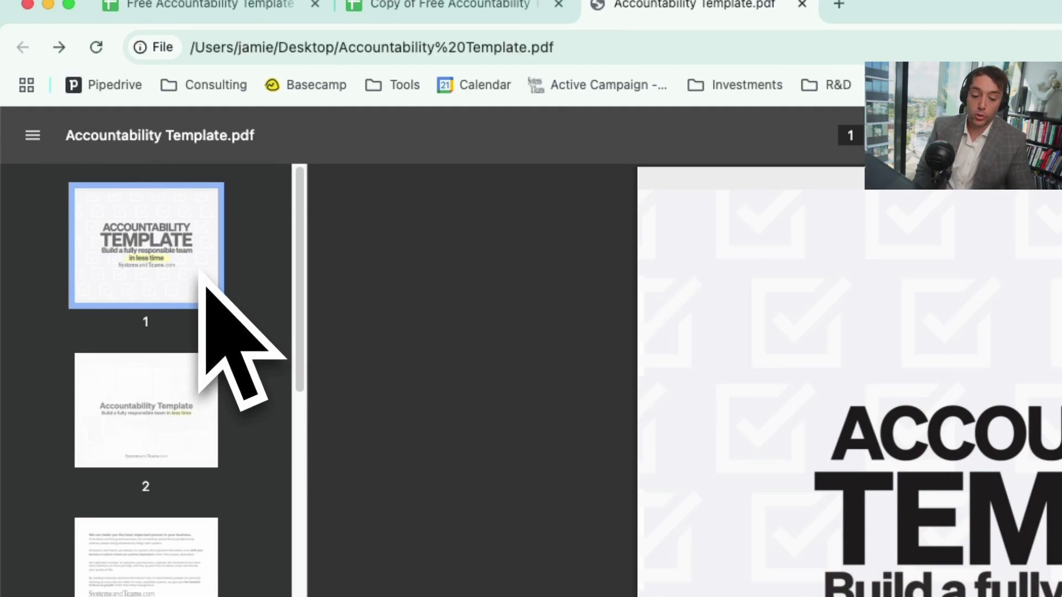